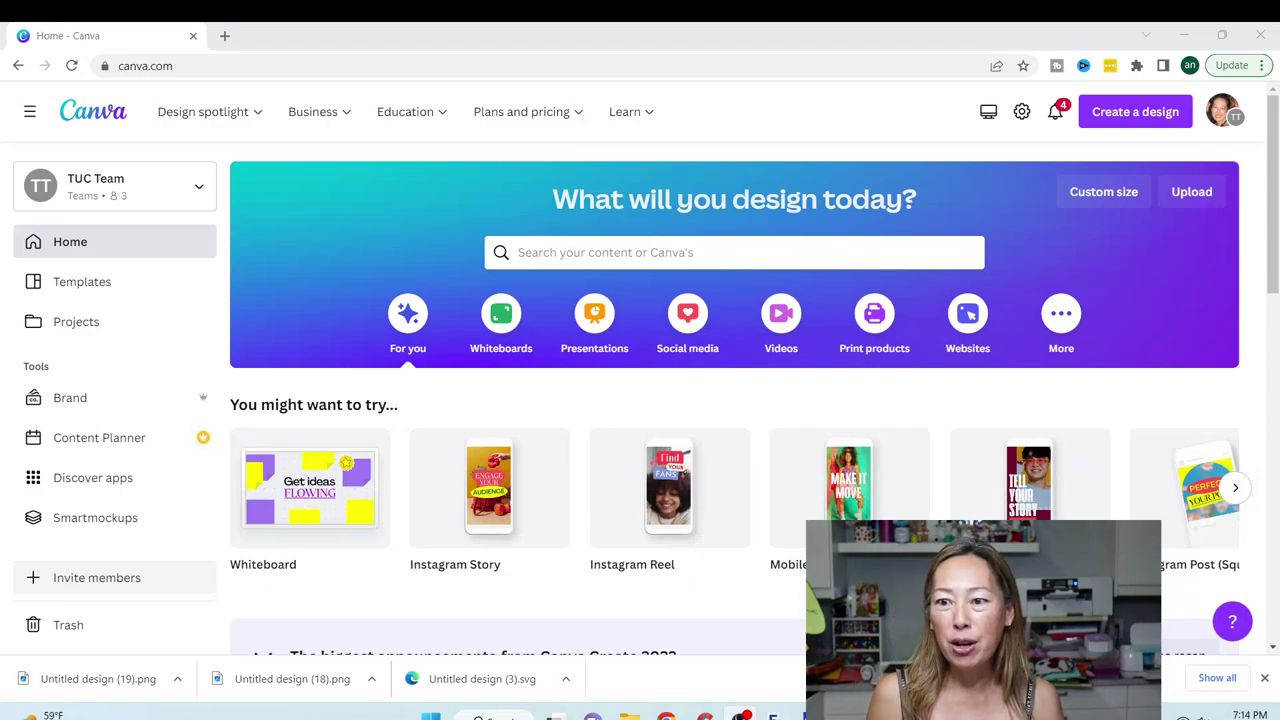
Create a new design from the recent custom size 8.5 × 11 in and show the uploaded images.
click(1110, 112)
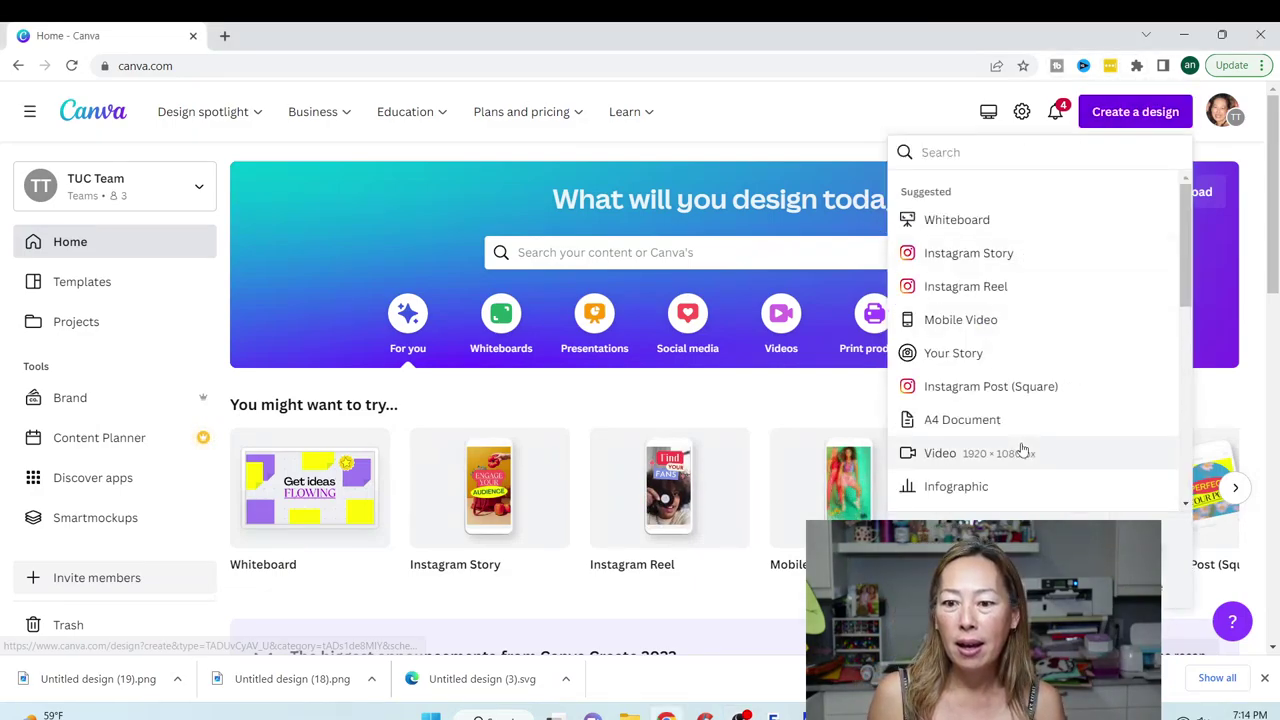
click(960, 565)
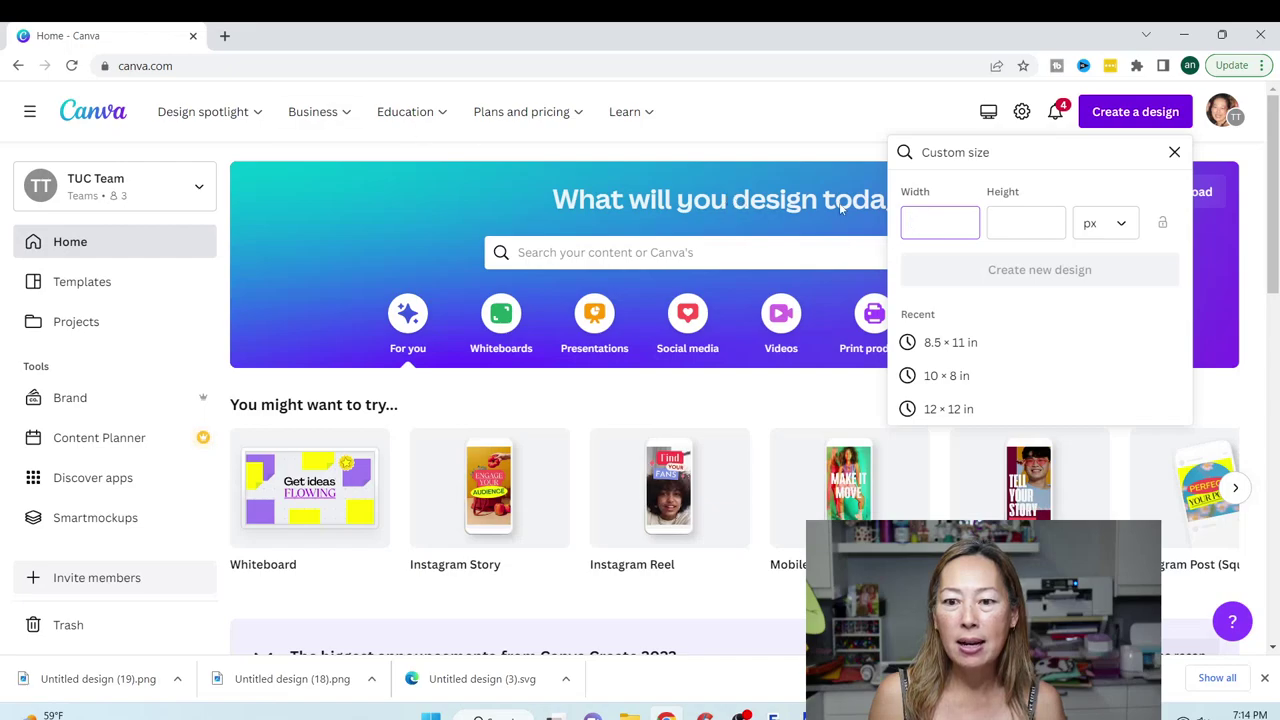
click(955, 347)
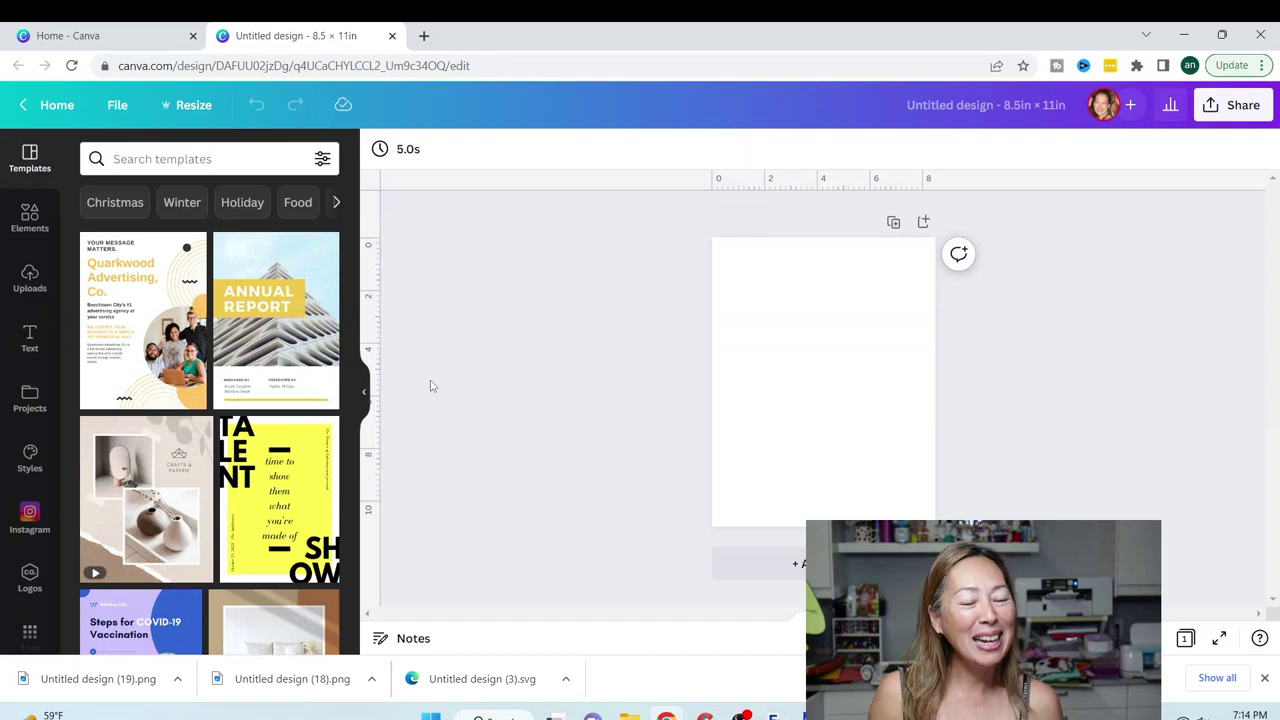
click(30, 275)
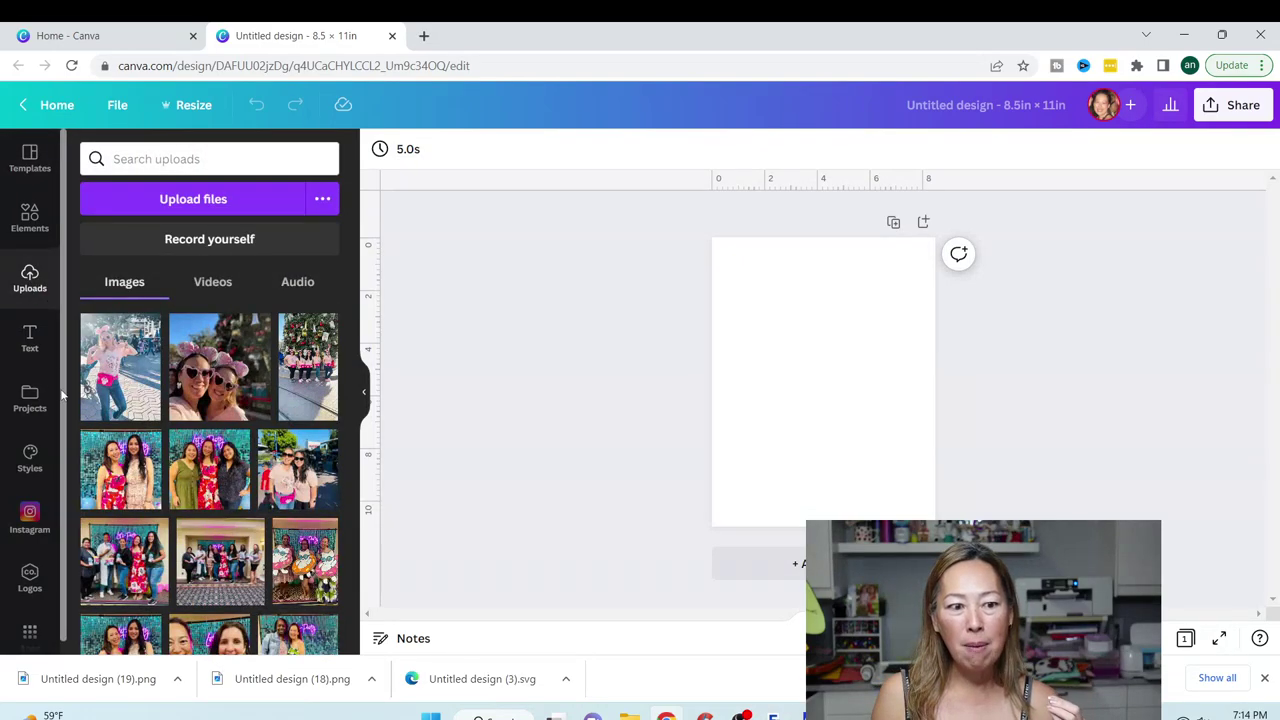
Add the first nine uploaded photos, from the first three rows of uploads, to the blank page.
click(135, 370)
click(248, 378)
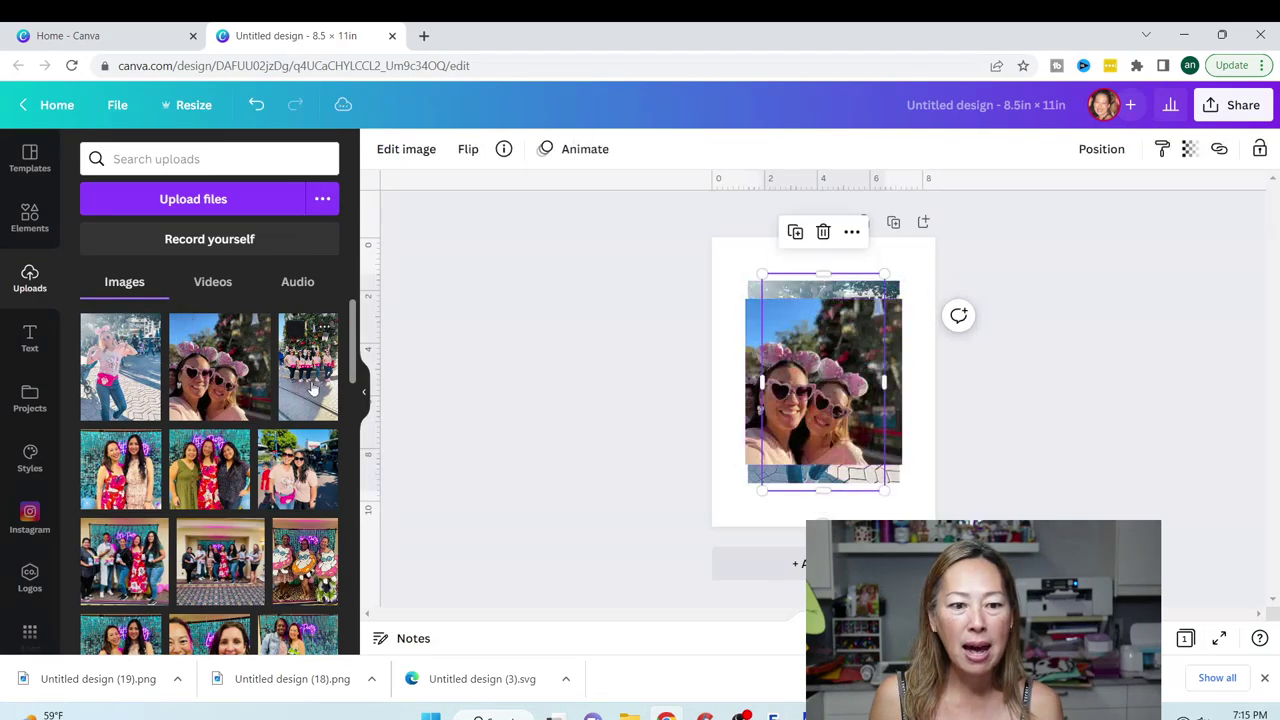
click(312, 388)
click(135, 470)
click(196, 482)
click(316, 486)
click(163, 556)
click(197, 574)
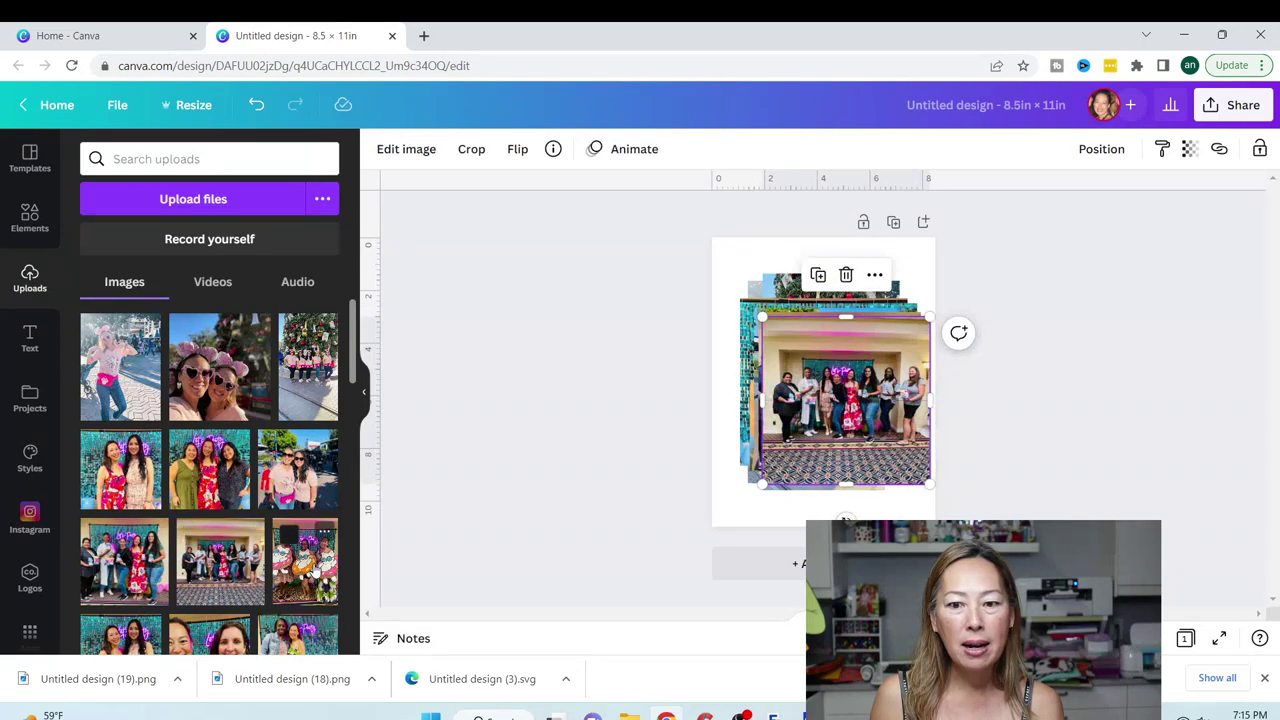
click(305, 560)
Select all nine photos on the page and align them to center and middle so they stack together.
drag(980, 508, 849, 360)
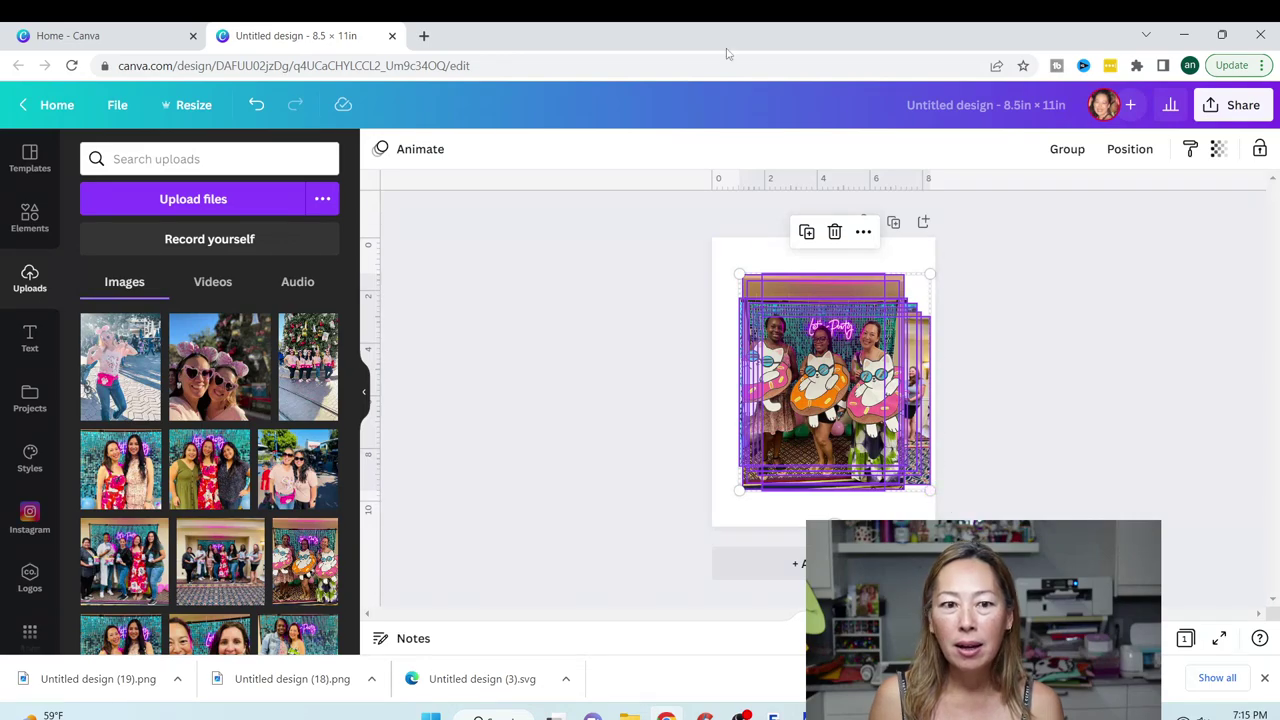
click(1130, 150)
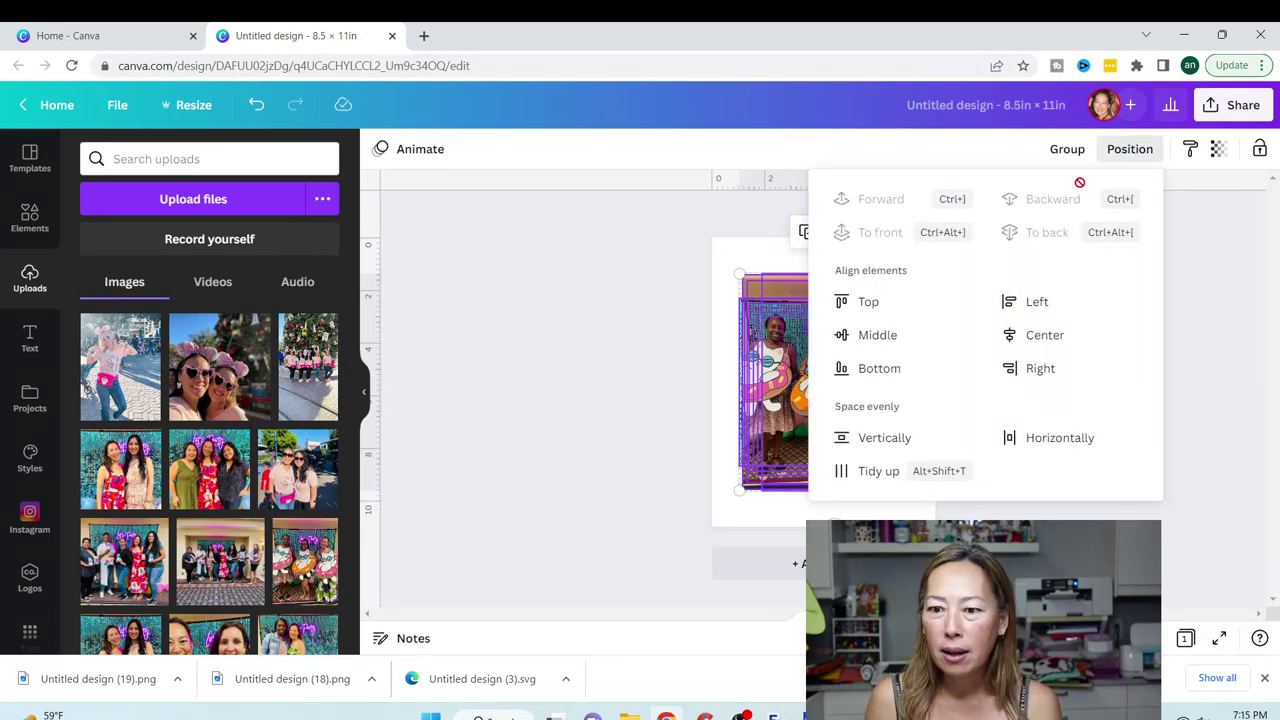
click(1038, 339)
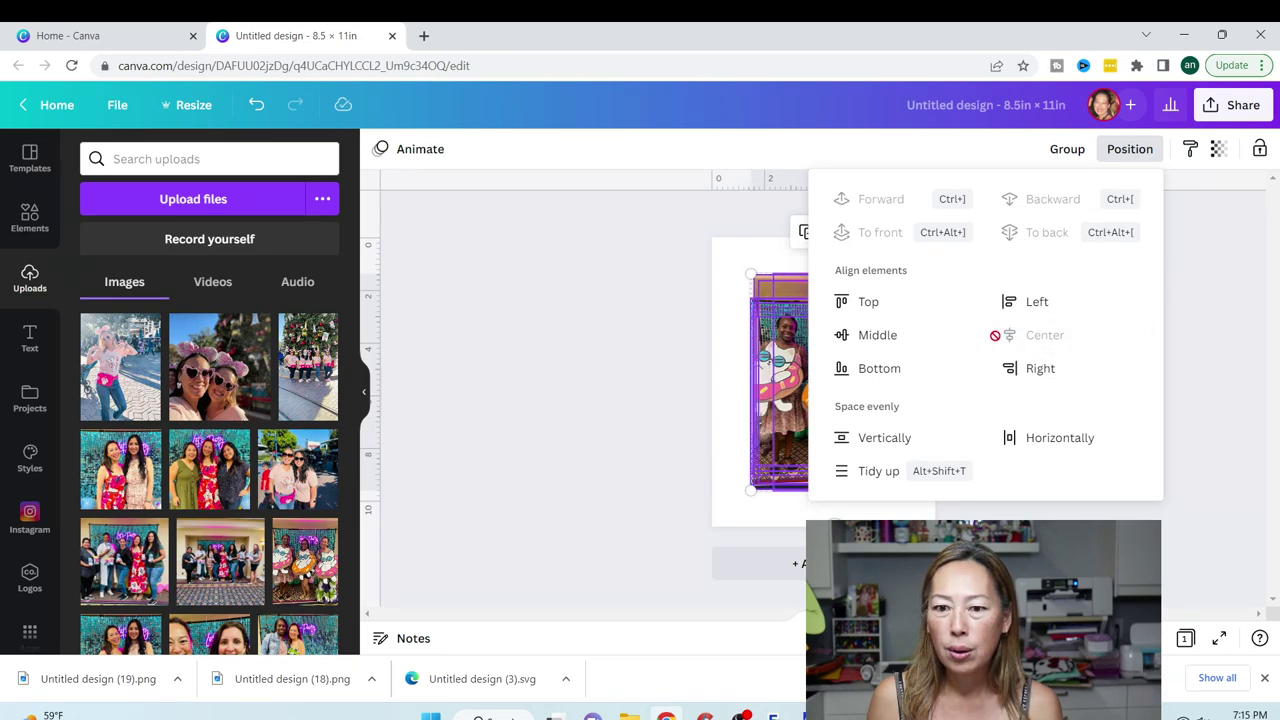
click(892, 334)
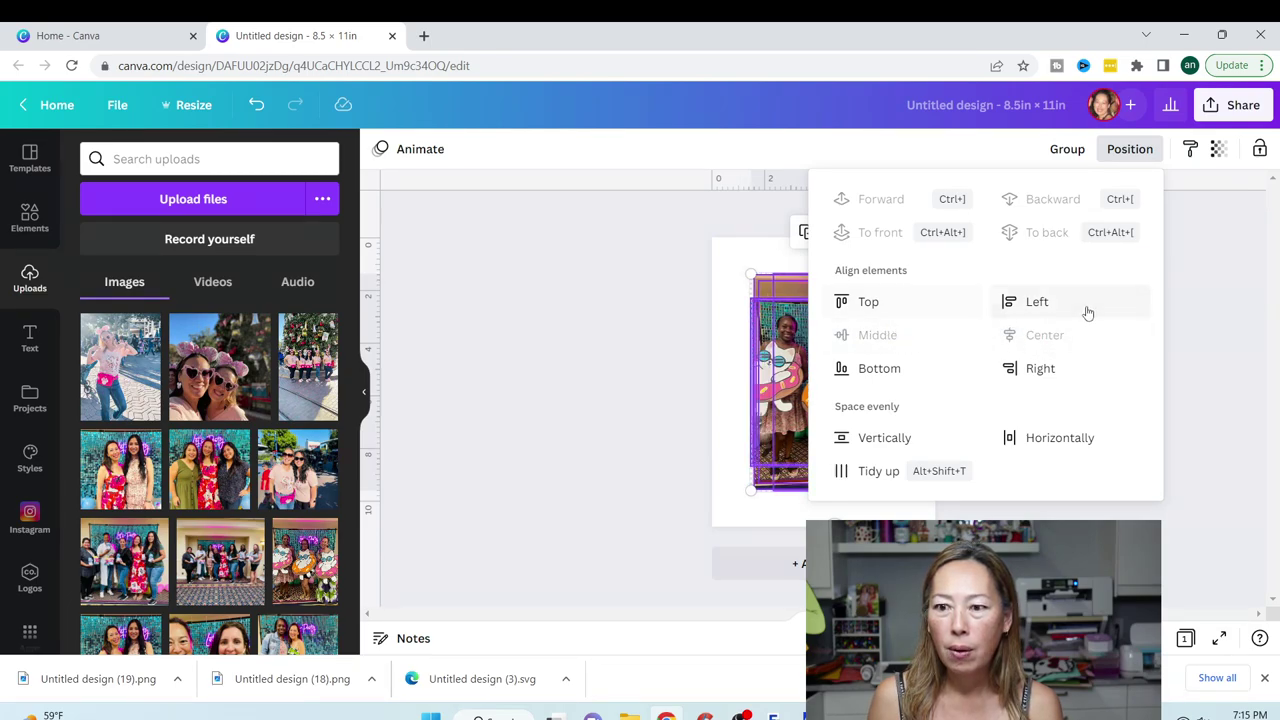
click(1177, 318)
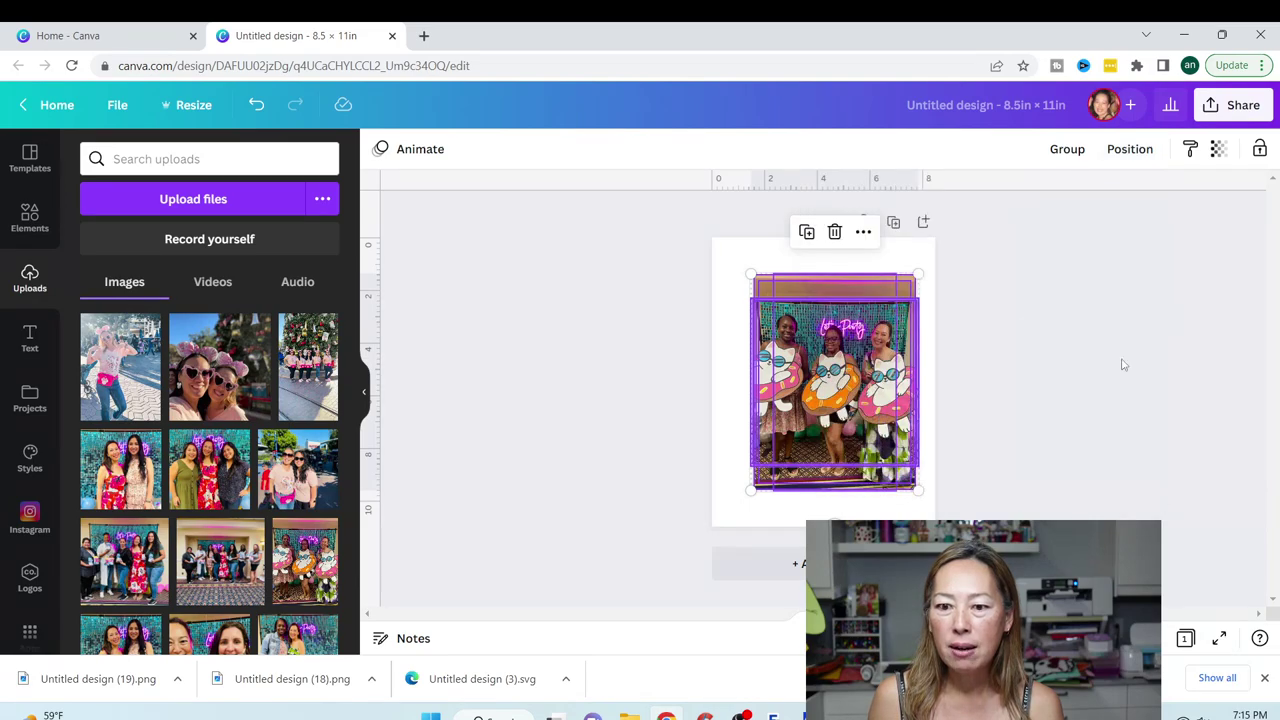
Shrink the stacked photos together to thumbnail size and spread them apart across the page.
drag(915, 493, 888, 297)
click(789, 323)
click(790, 293)
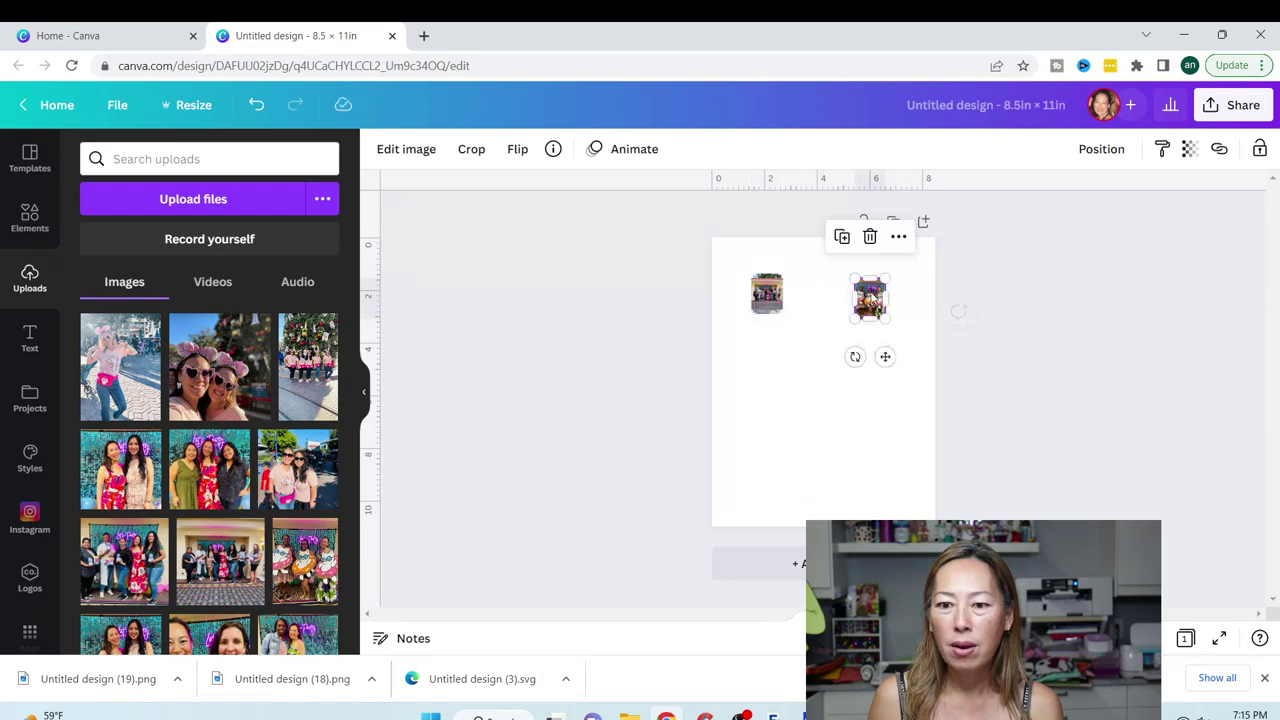
drag(775, 295, 778, 367)
click(766, 290)
drag(766, 290, 885, 366)
drag(776, 302, 811, 420)
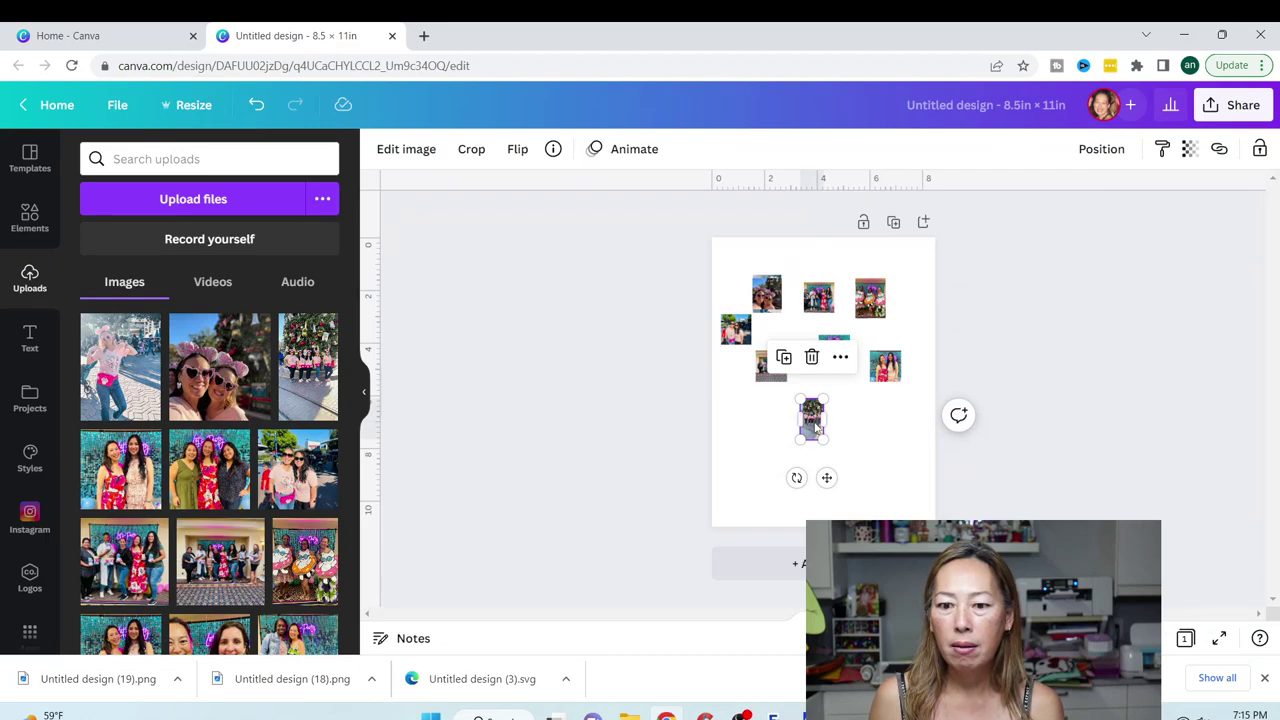
click(845, 432)
Line up five of the small photos in a row along the upper edge of the page.
drag(767, 293, 812, 264)
click(765, 300)
drag(869, 297, 858, 262)
drag(885, 365, 904, 262)
click(1002, 344)
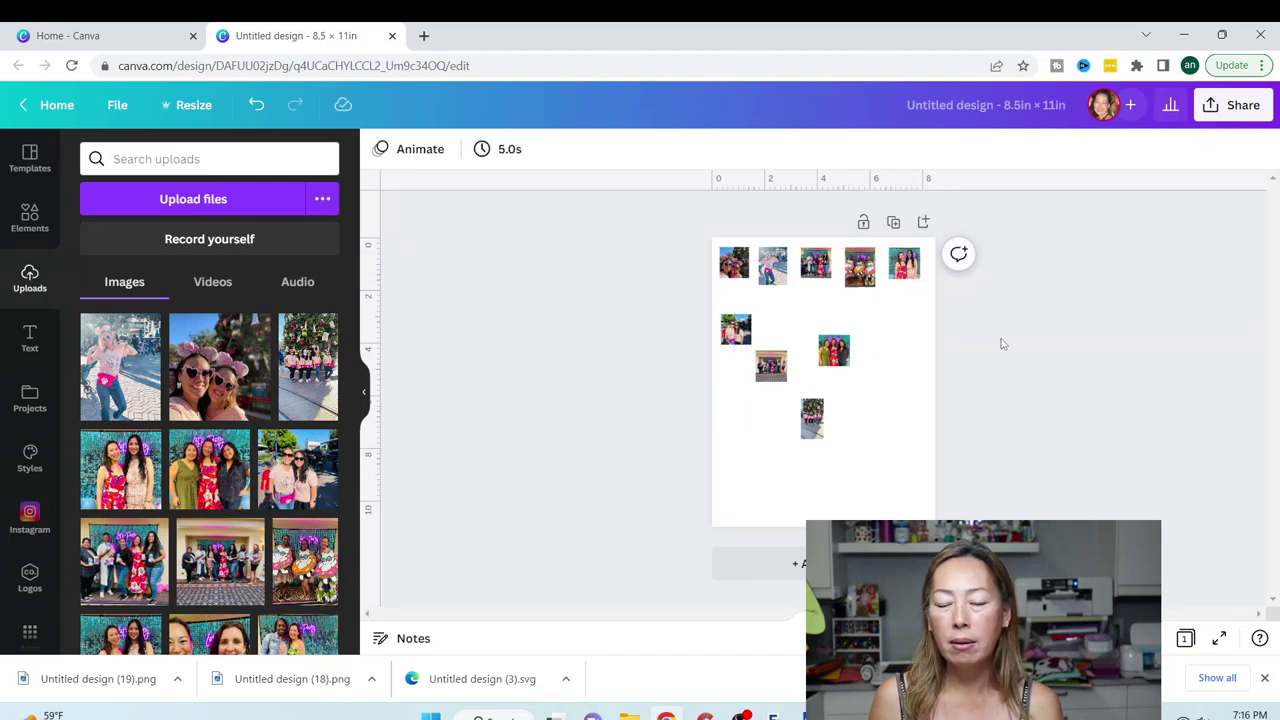
Build a second row of five small photos, including two moved down from the first row.
drag(771, 365, 816, 328)
click(834, 350)
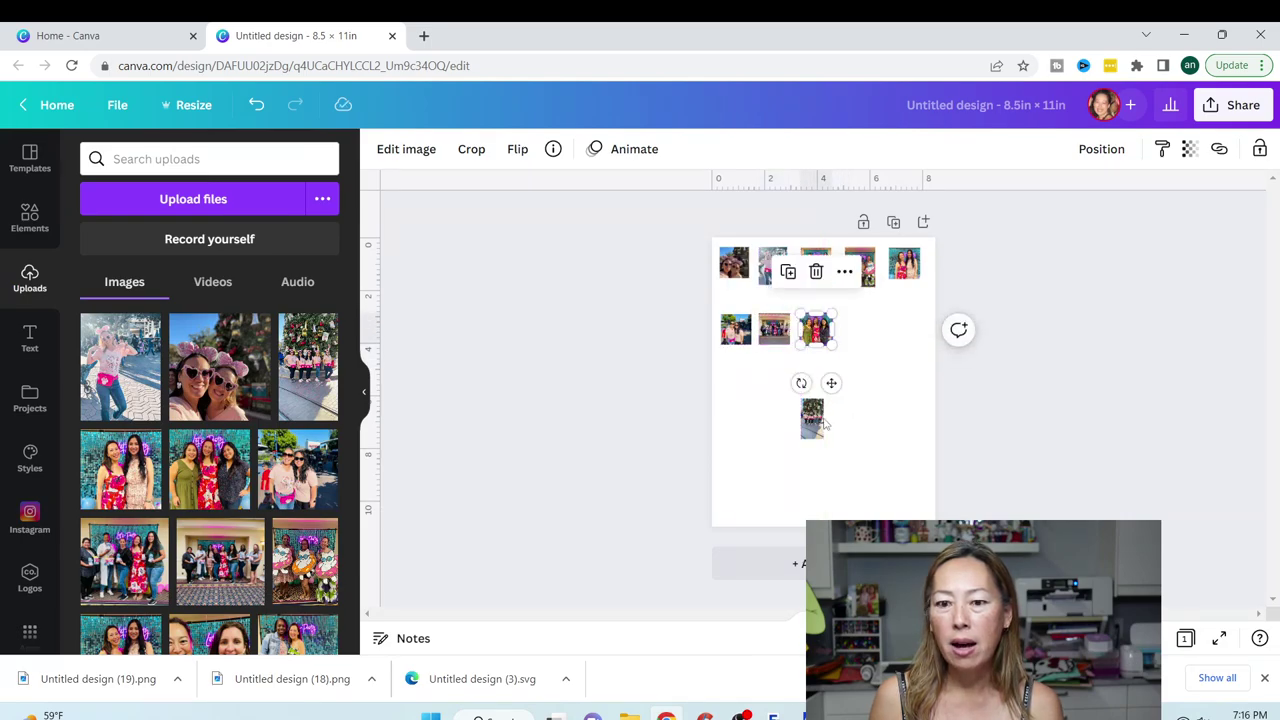
click(908, 266)
drag(908, 266, 862, 332)
click(816, 263)
drag(816, 263, 896, 327)
click(729, 420)
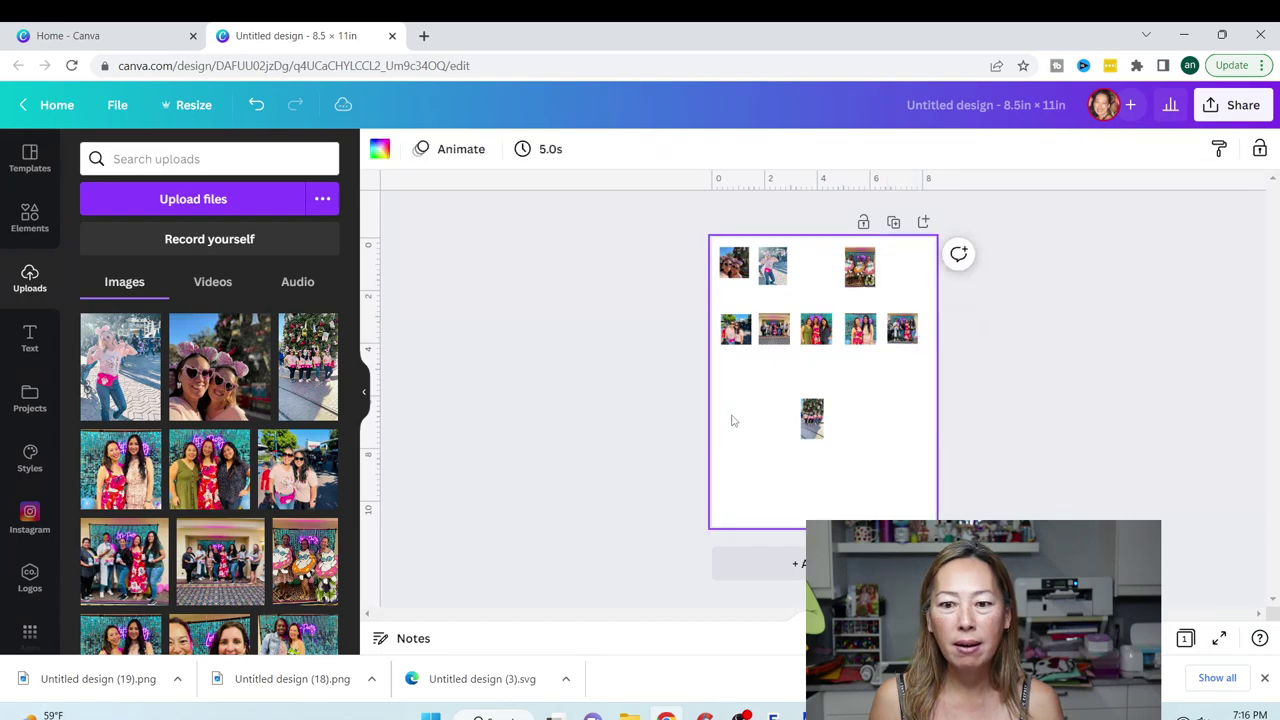
Start a third row with the Christmas tree photo and a fourth row with two photos from the first row.
click(810, 433)
drag(810, 433, 731, 401)
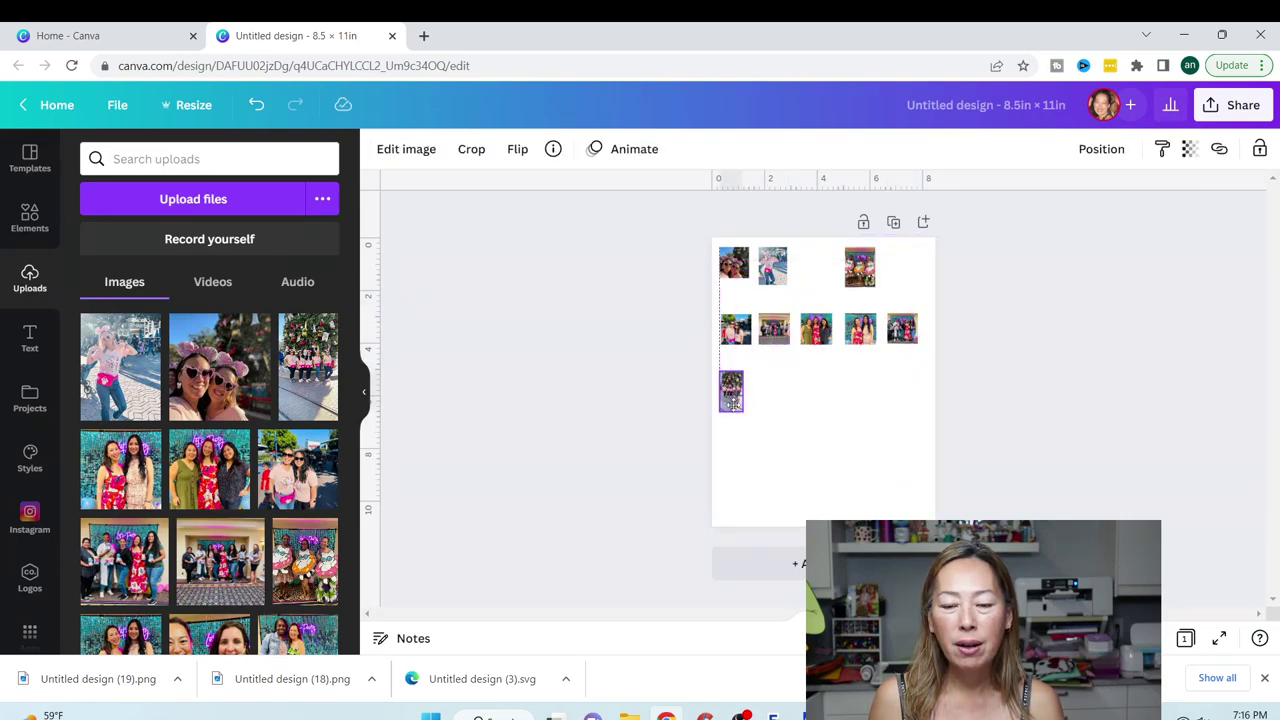
click(735, 262)
drag(772, 265, 734, 451)
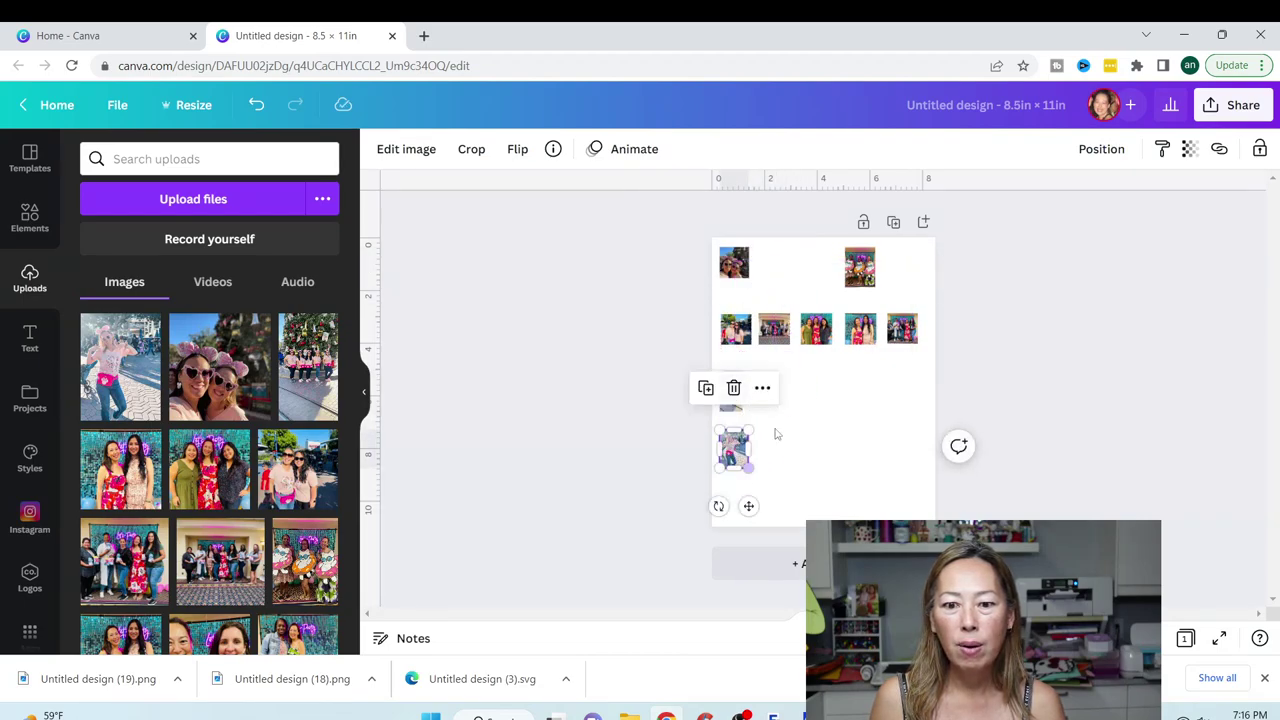
drag(857, 263, 771, 444)
Select all the photos on the page and delete them.
click(1203, 341)
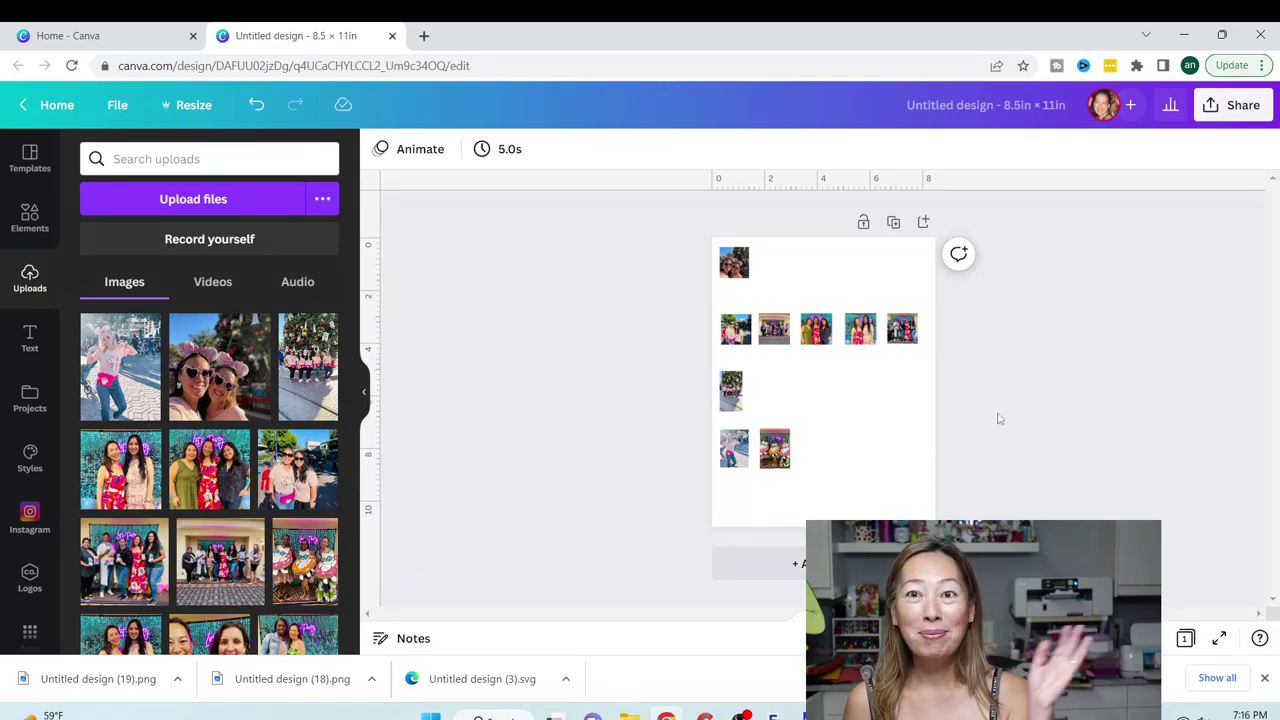
drag(997, 490, 540, 240)
key(Delete)
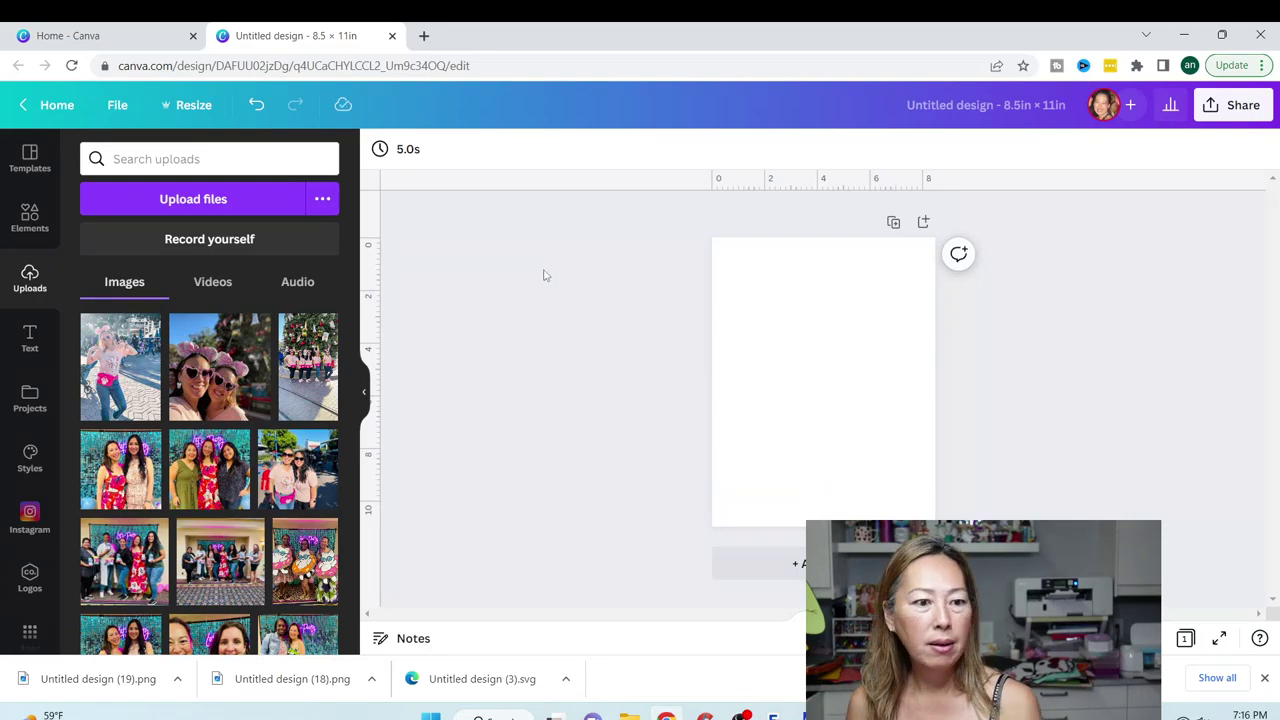
Add the first six uploaded photos, from the first two rows of uploads, to the empty page.
click(140, 375)
click(252, 375)
click(306, 368)
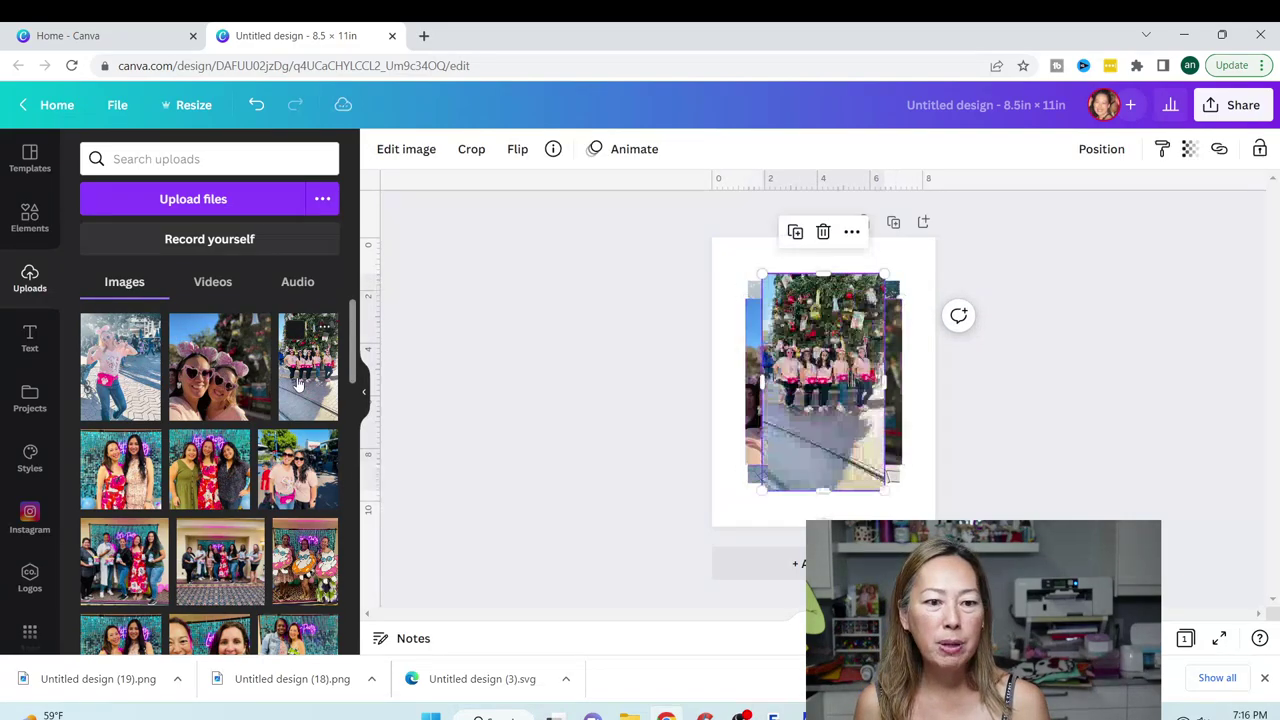
click(118, 462)
click(207, 478)
click(297, 470)
Add the next party and group photos from the uploads, plus the cartoon doll shirts picture, to the page.
scroll(300, 450, down, 3)
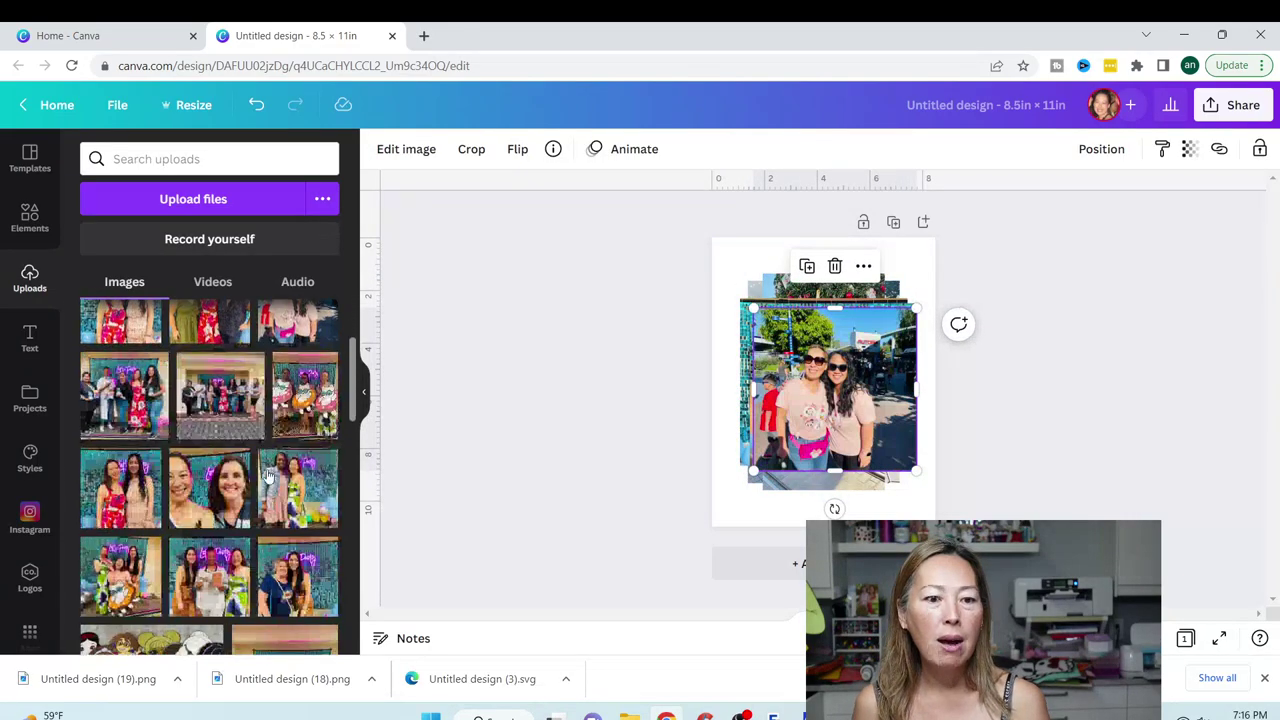
click(305, 395)
click(224, 410)
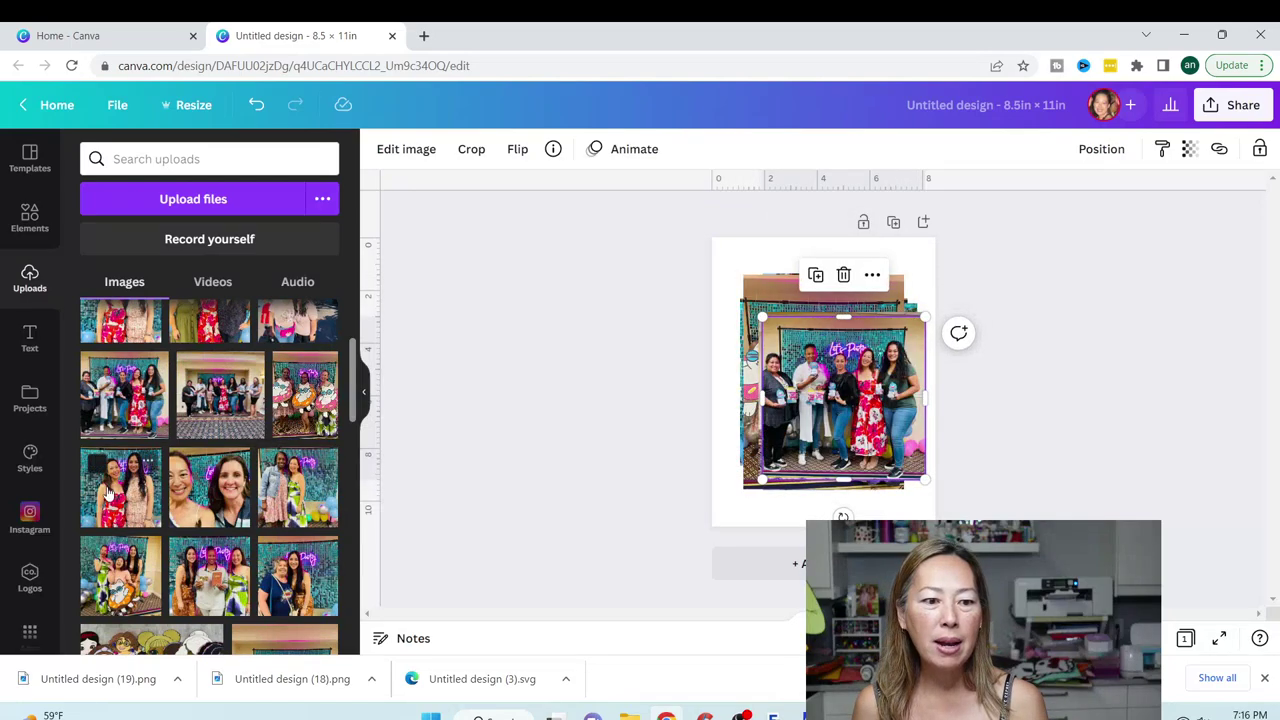
click(270, 505)
scroll(270, 495, down, 1)
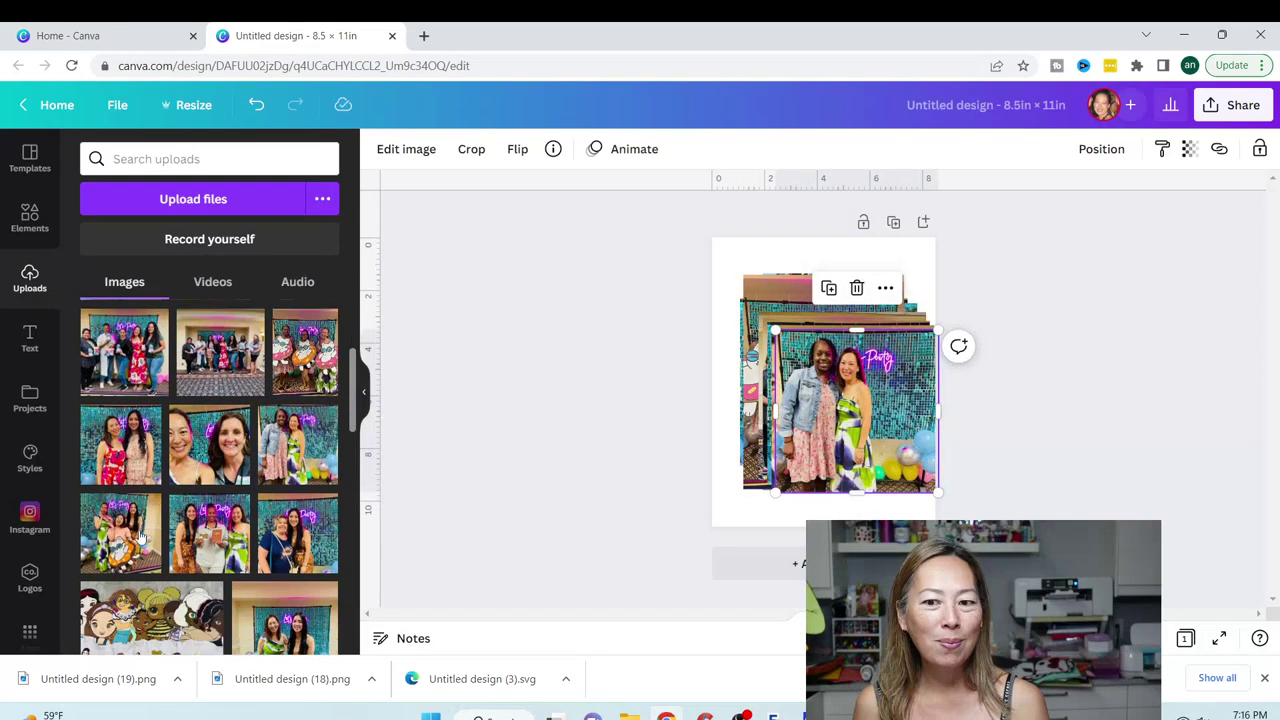
click(115, 495)
click(215, 485)
click(295, 480)
click(155, 595)
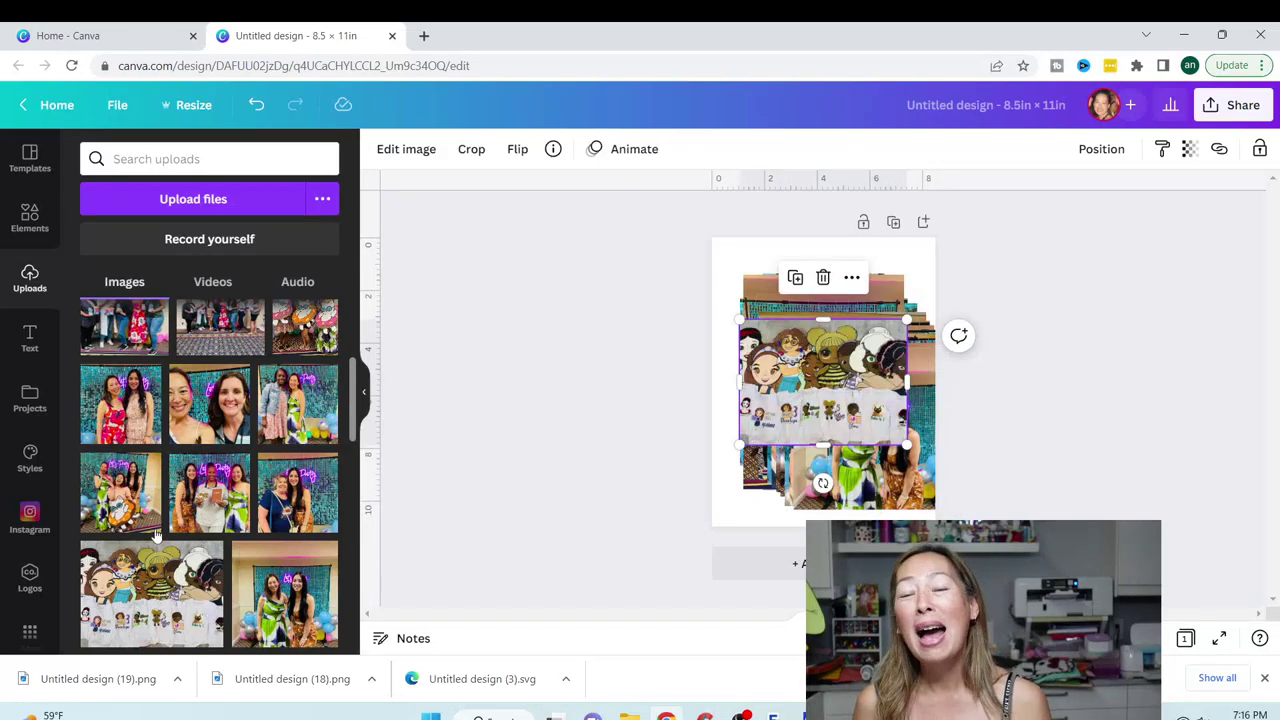
Add the HTWE images, the Craft With Light photo, the selfies and the seated couple photo to the page.
scroll(163, 500, down, 2)
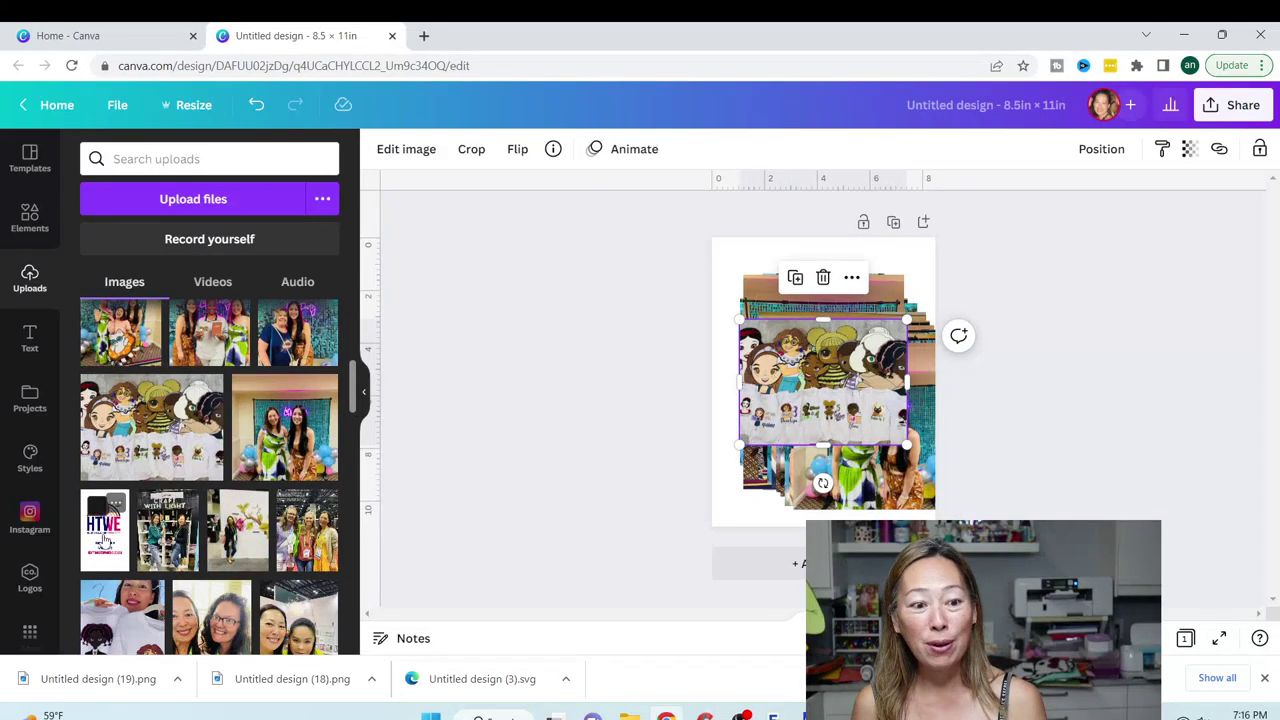
click(106, 512)
click(160, 510)
click(307, 530)
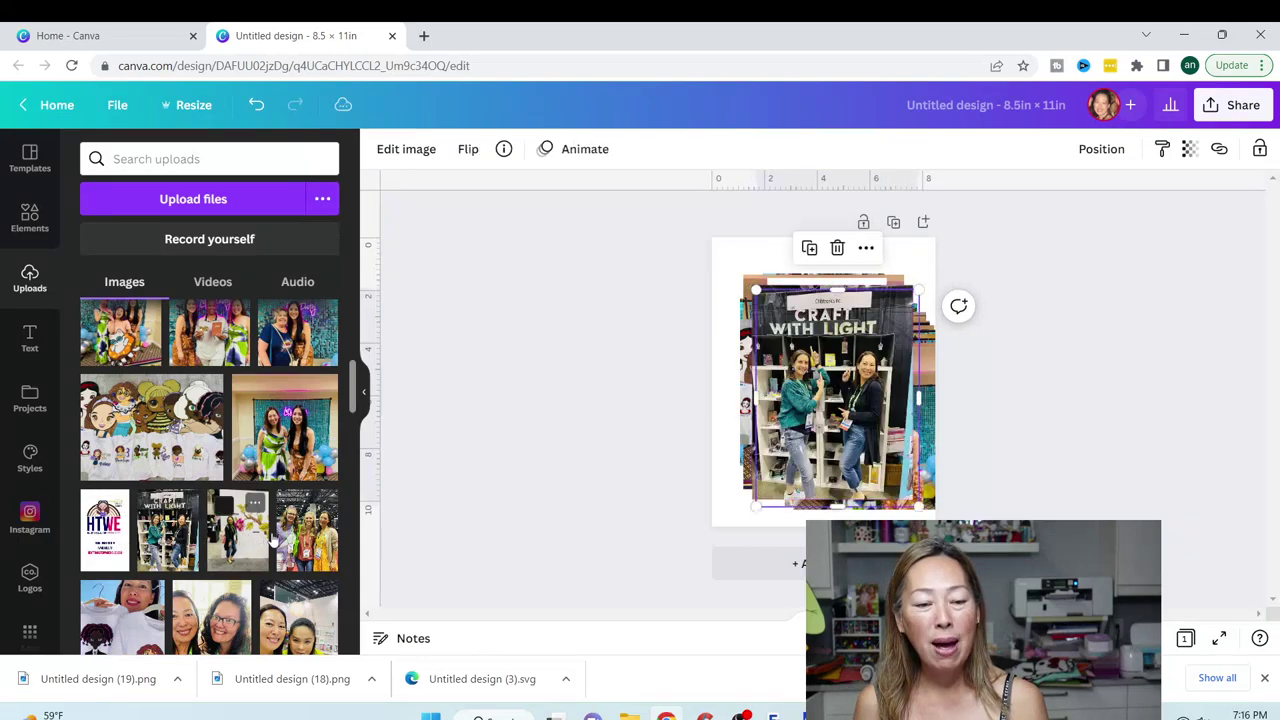
scroll(150, 485, down, 2)
click(150, 483)
click(211, 468)
click(298, 468)
click(137, 590)
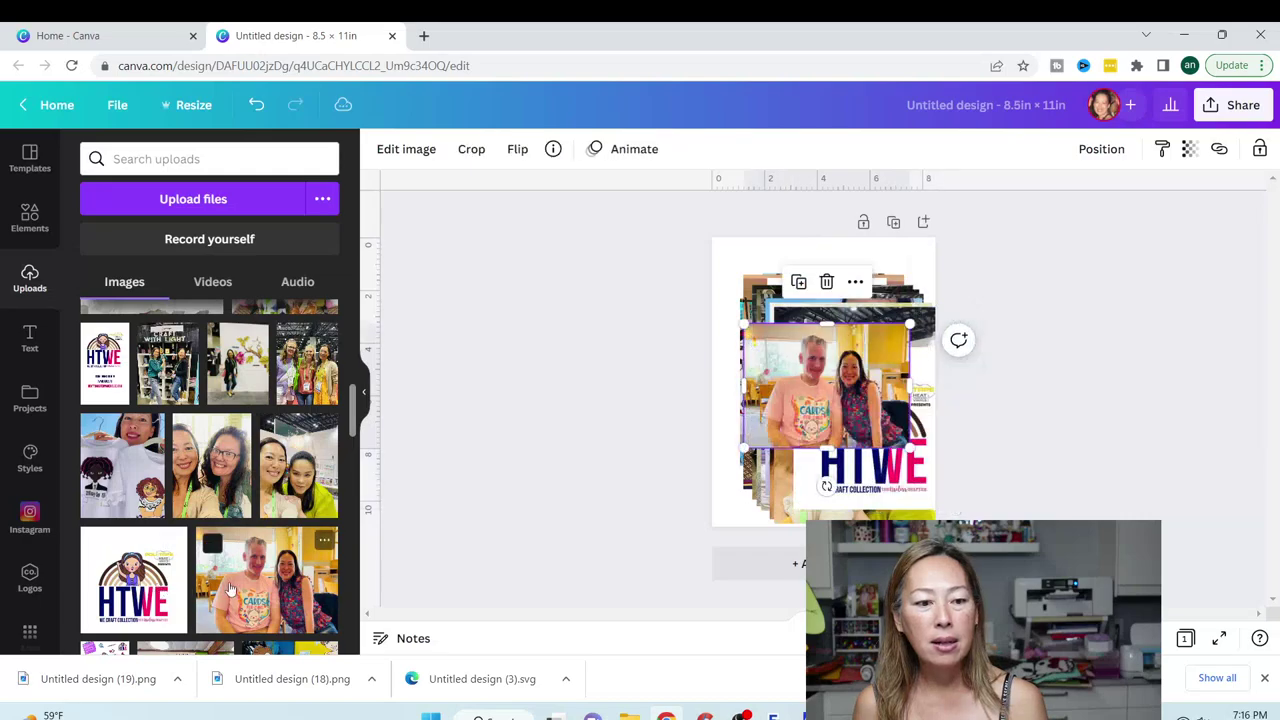
Add the purple pattern, blue bear mural, yellow-dress character, group and Together We Rise images to the page.
scroll(115, 540, down, 2)
click(110, 520)
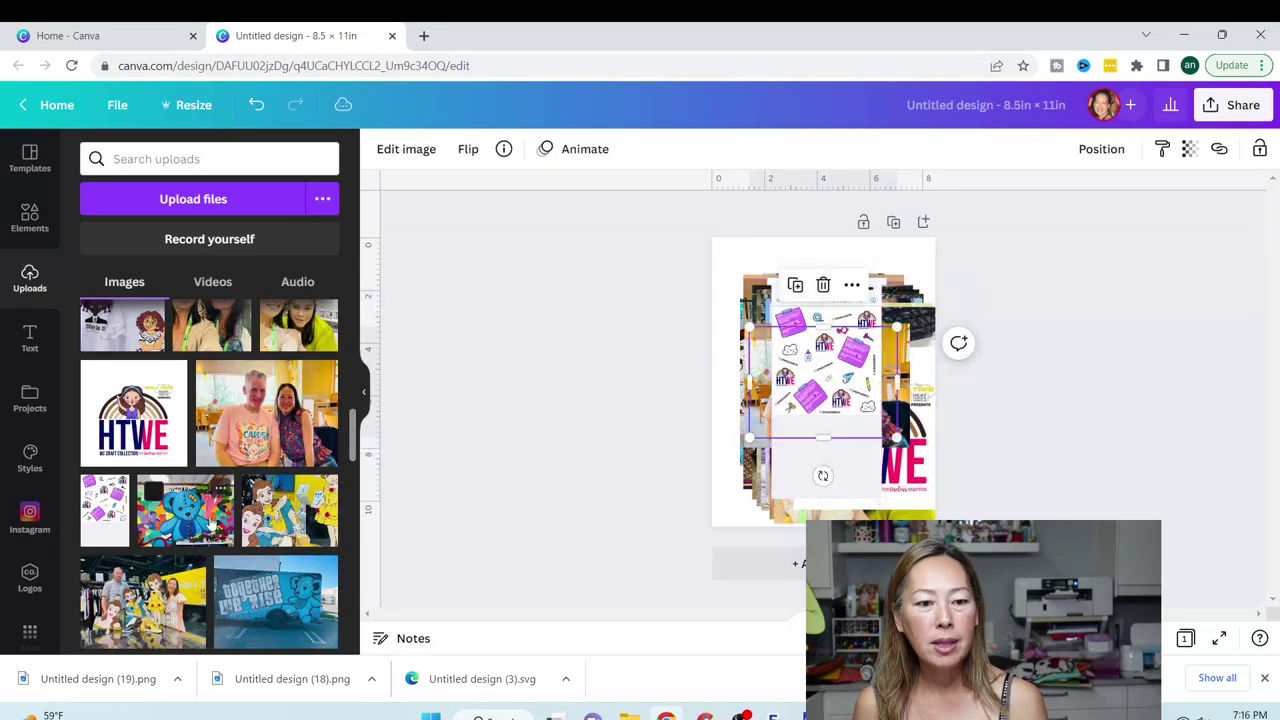
click(185, 510)
click(289, 510)
click(143, 600)
click(275, 596)
Add the next six uploads to the page, from the yellow character cutouts to the photo with the blue bear cutout.
scroll(260, 560, down, 2)
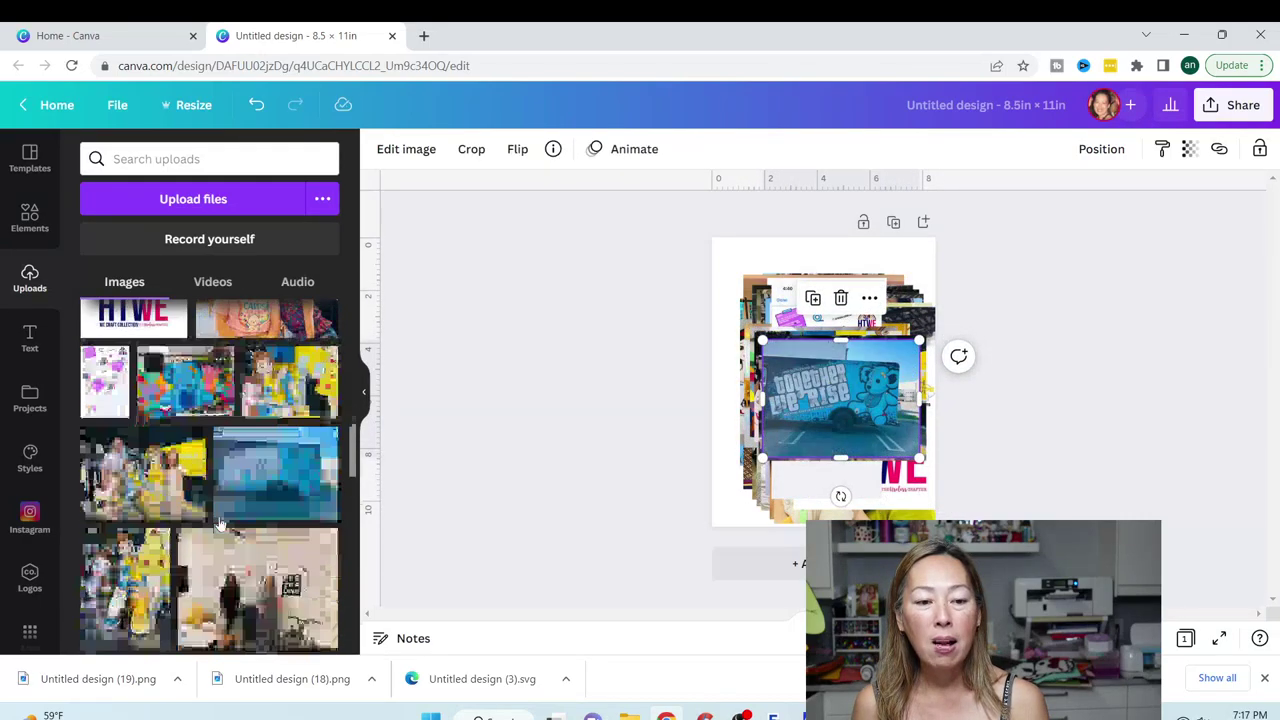
click(125, 545)
click(248, 546)
scroll(248, 546, down, 2)
click(190, 528)
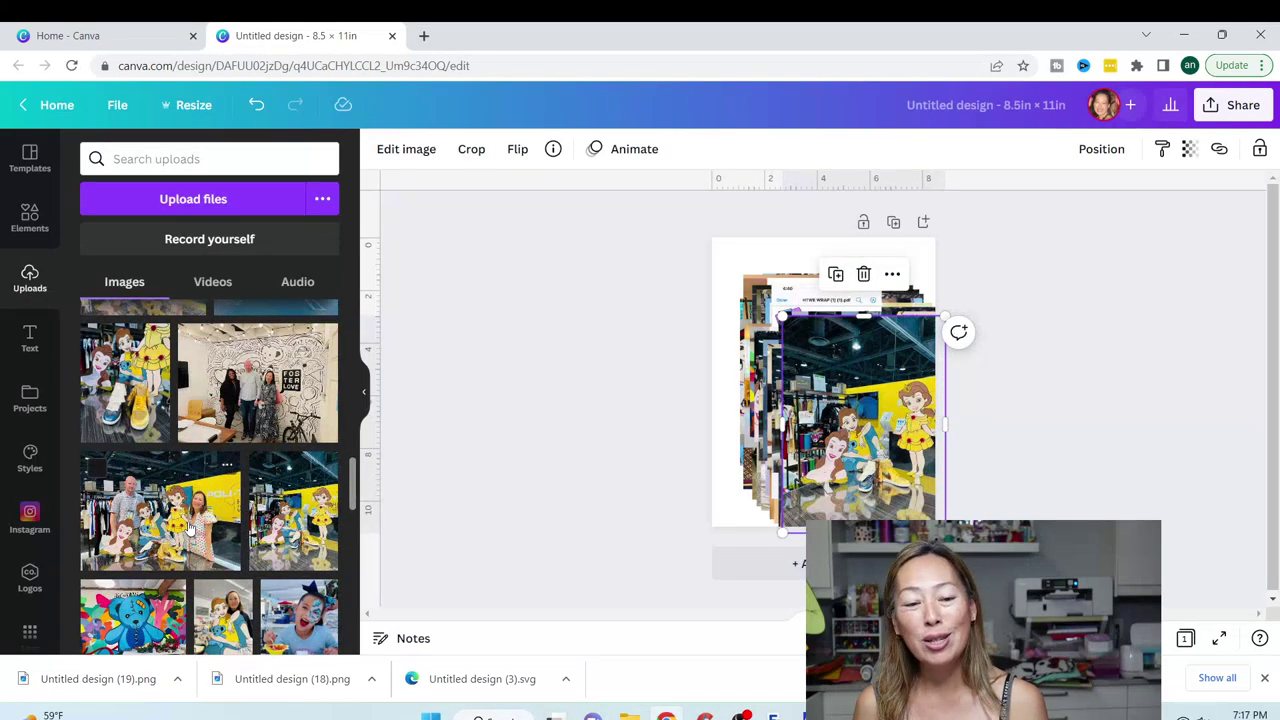
scroll(190, 528, down, 1)
click(293, 428)
click(133, 535)
click(223, 535)
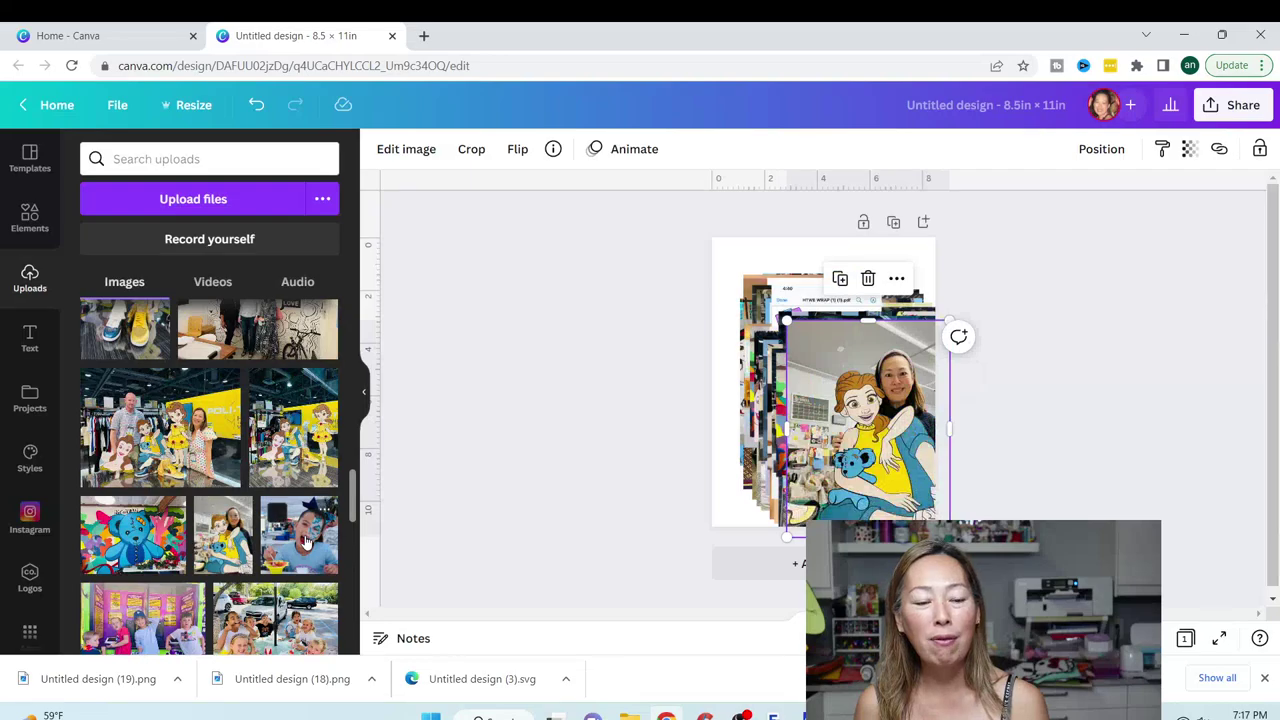
Select every photo on the page and align them all to middle and center.
click(1129, 322)
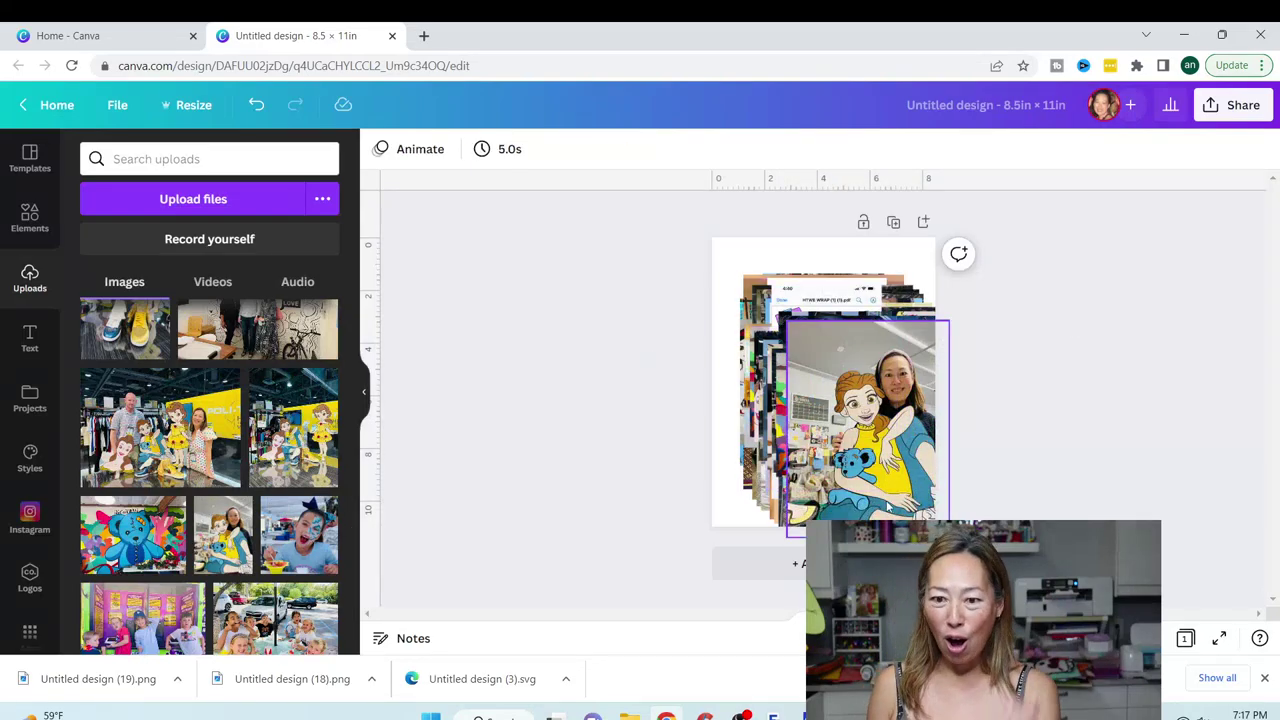
drag(564, 242, 1060, 538)
click(1131, 150)
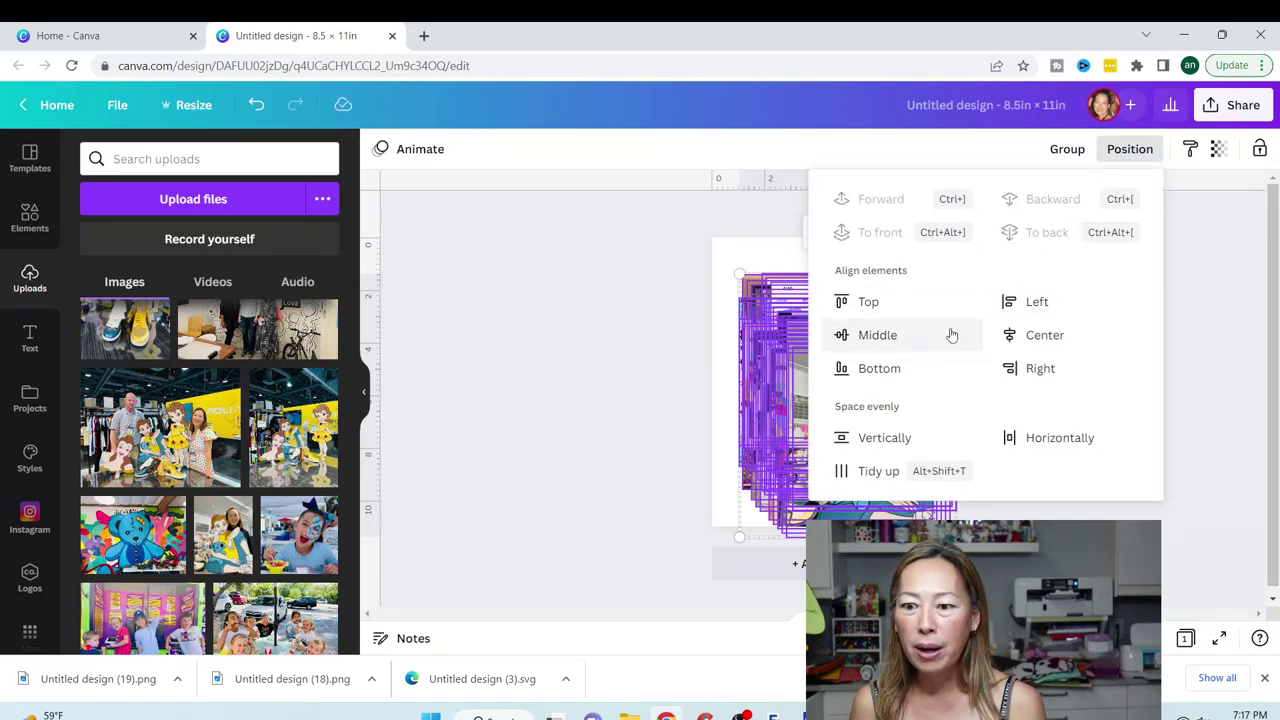
click(870, 335)
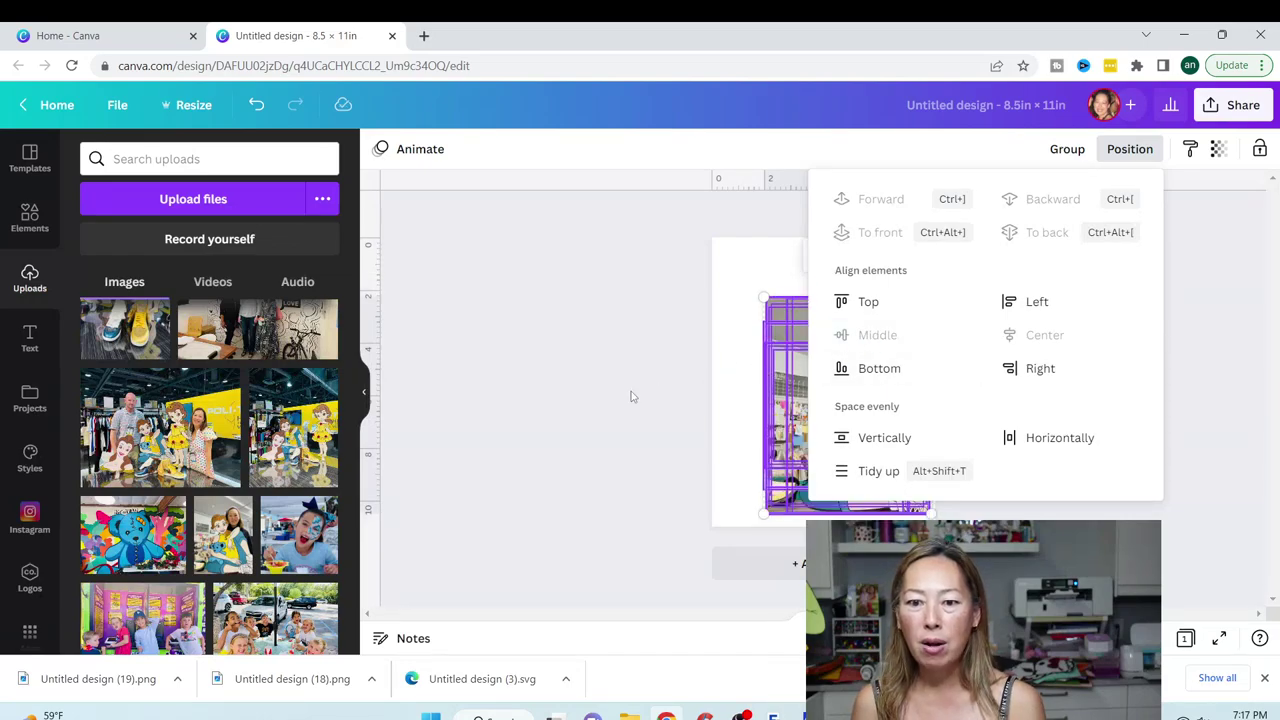
Shrink the whole stack of selected photos together until each picture is about 1 in wide.
click(698, 371)
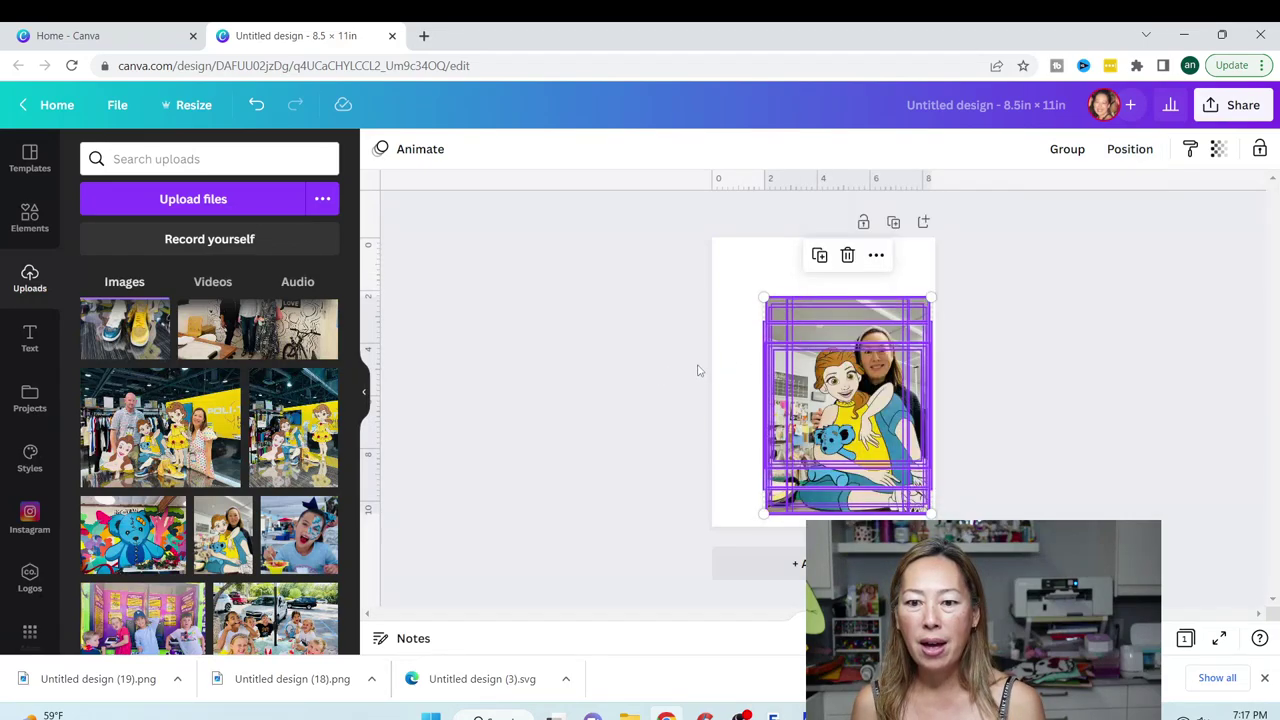
drag(1088, 514, 889, 374)
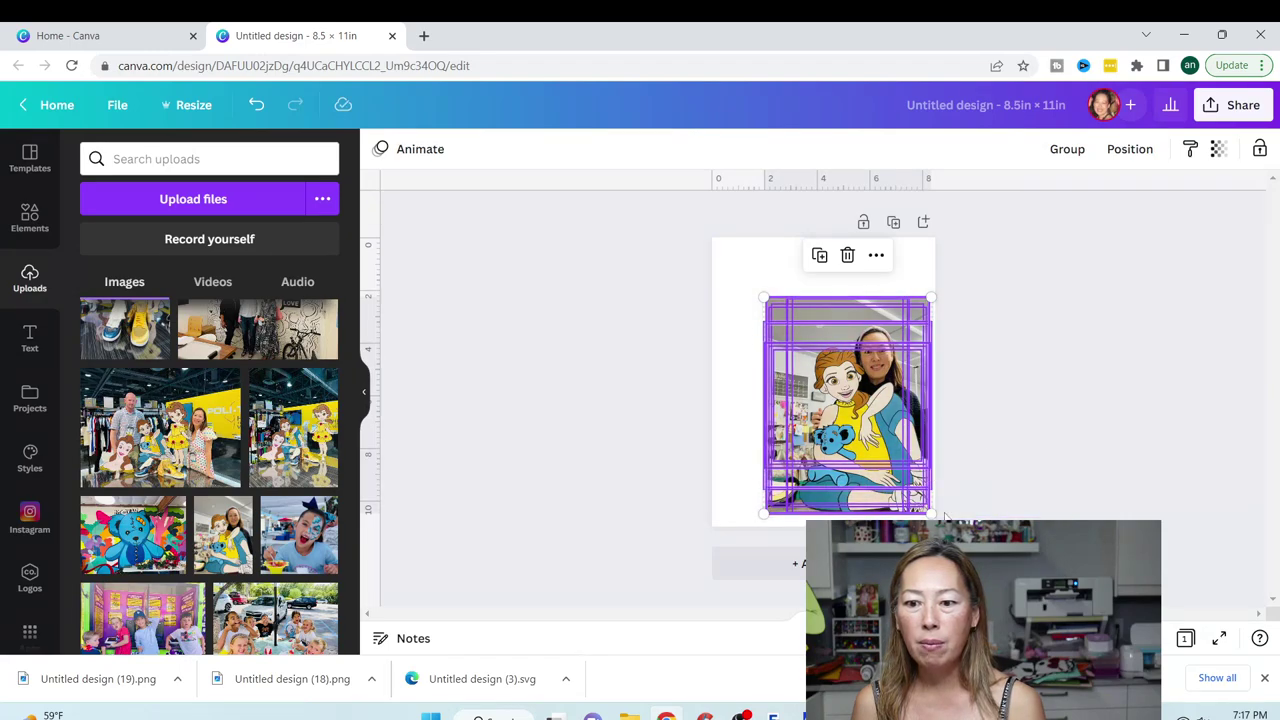
drag(930, 514, 790, 368)
click(1134, 375)
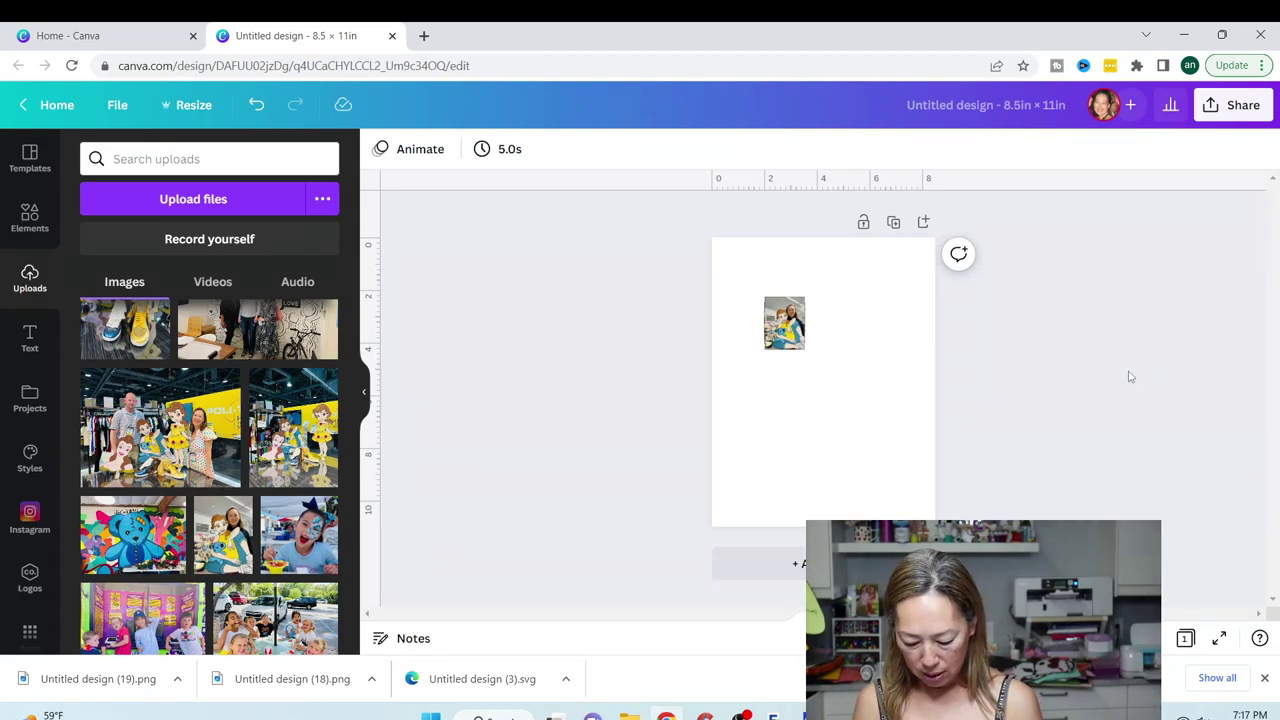
drag(887, 390, 755, 290)
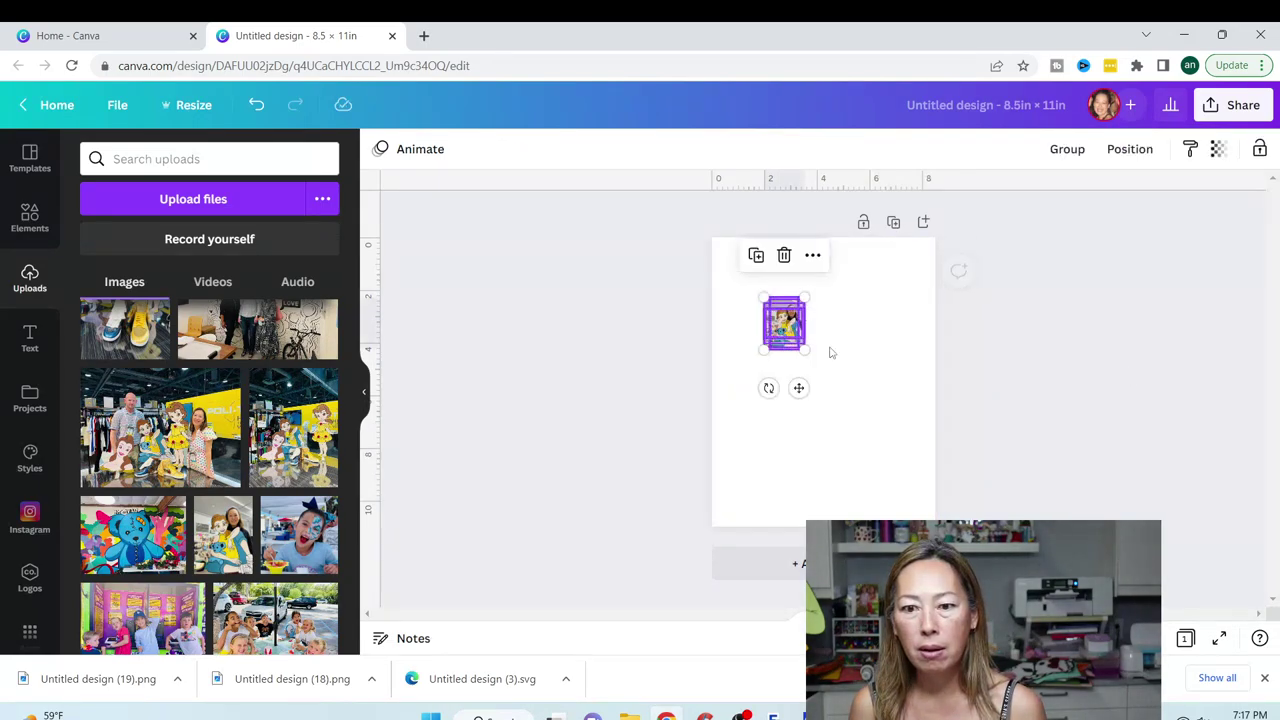
drag(804, 349, 755, 398)
click(851, 317)
Pull the bear mural, the yellow-wall group photo, the blue bear cutout photo and the yellow-wall cutouts portrait out of the stack.
drag(777, 313, 801, 369)
click(814, 343)
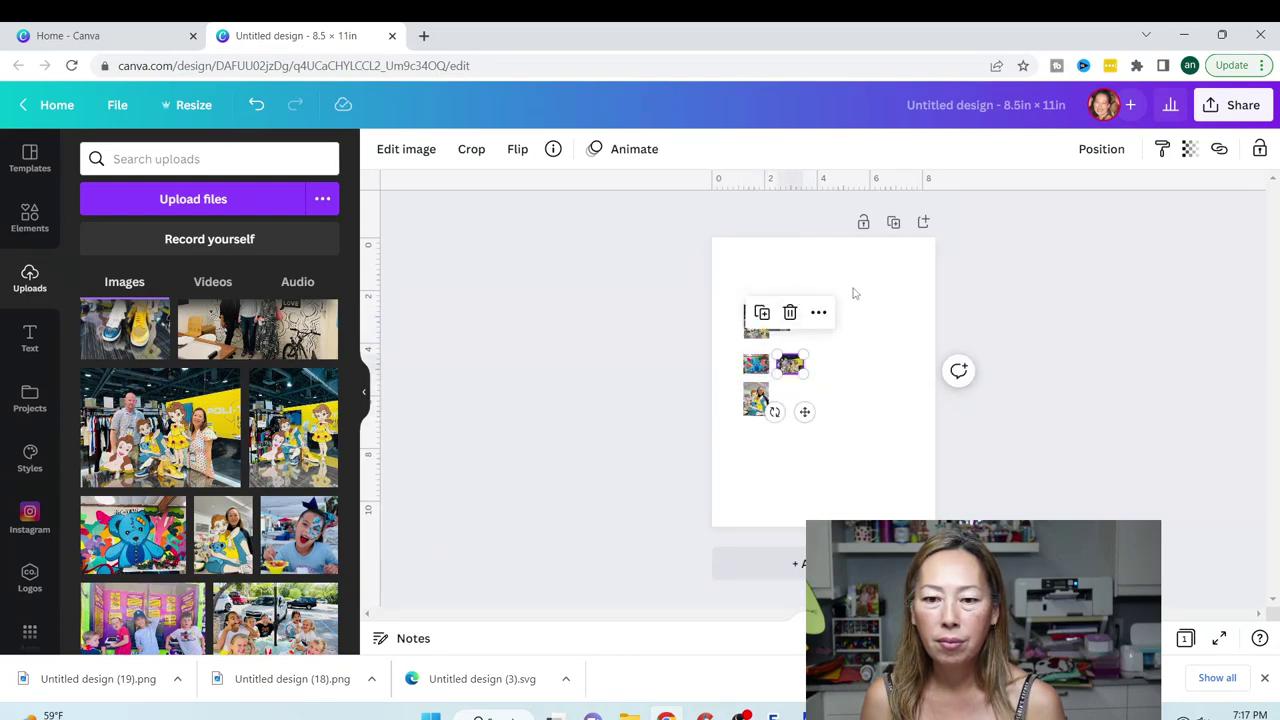
click(833, 300)
key(ctrl+plus)
key(ctrl+plus)
key(ctrl+plus)
key(ctrl+plus)
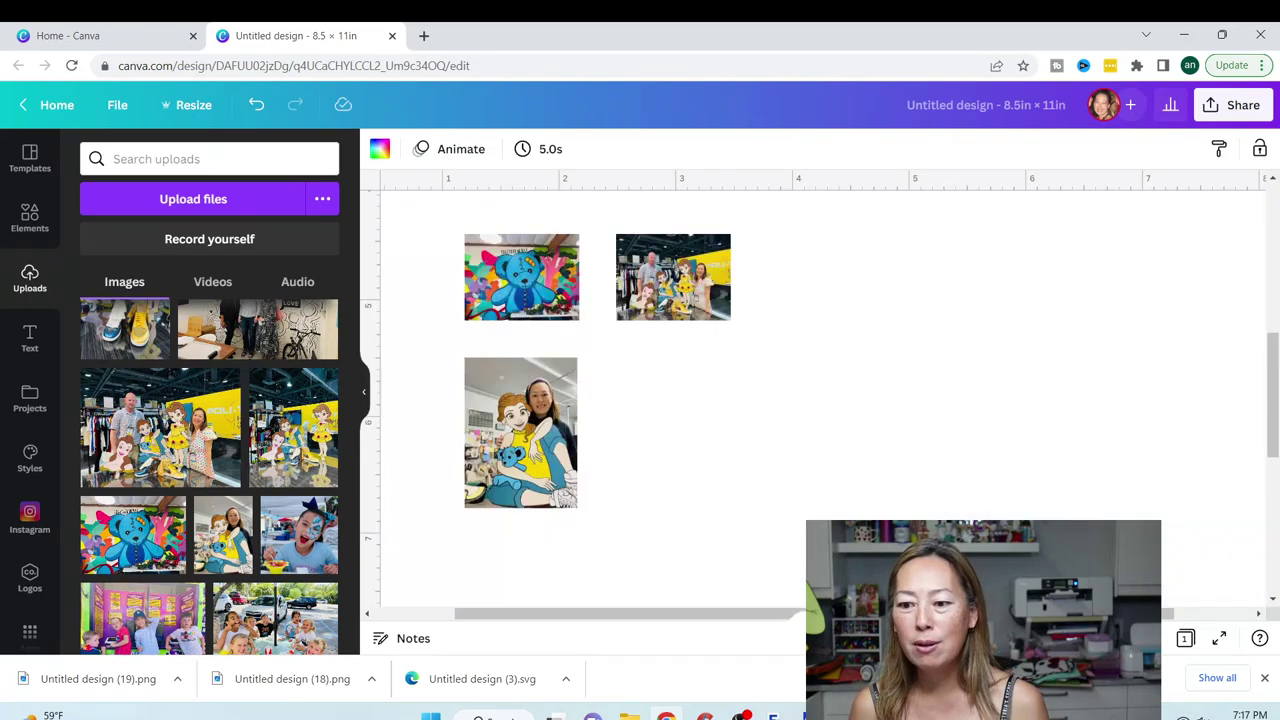
scroll(790, 380, up, 5)
drag(526, 309, 528, 335)
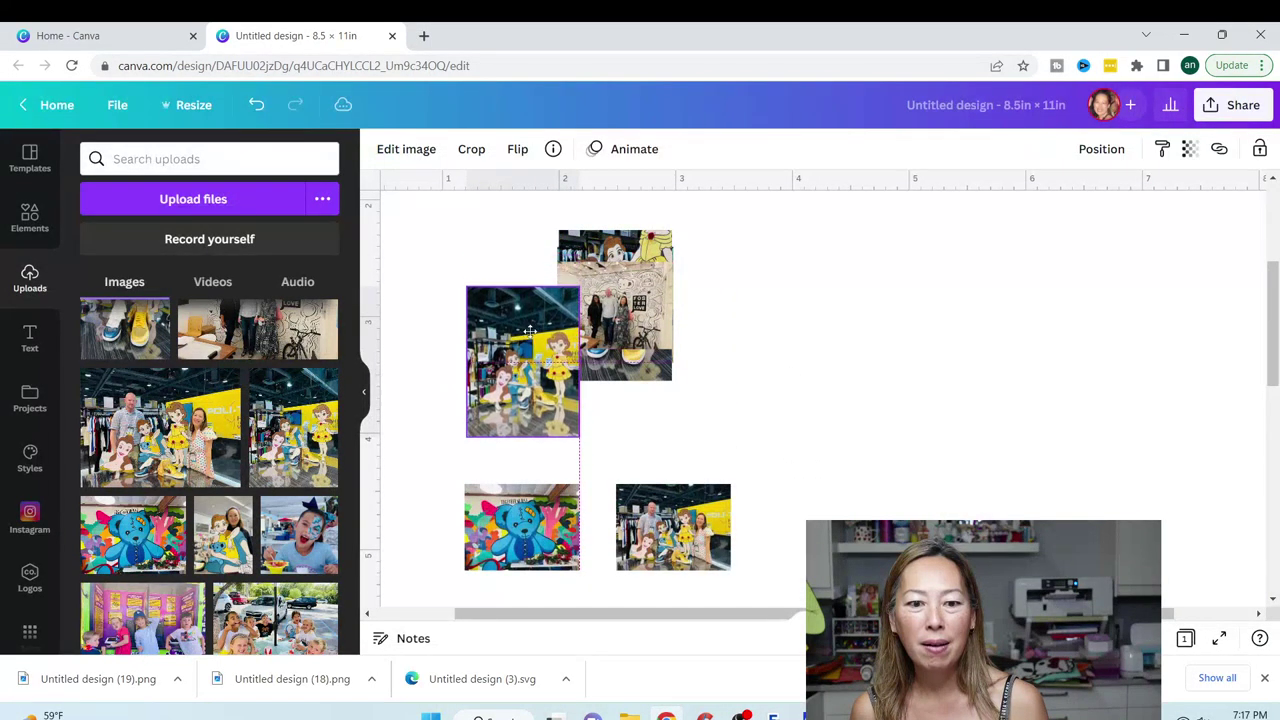
Place the office and Together We Rise images in the landscape row, the shoes photo beside the cutouts portrait, and another group photo aside.
drag(623, 287, 820, 513)
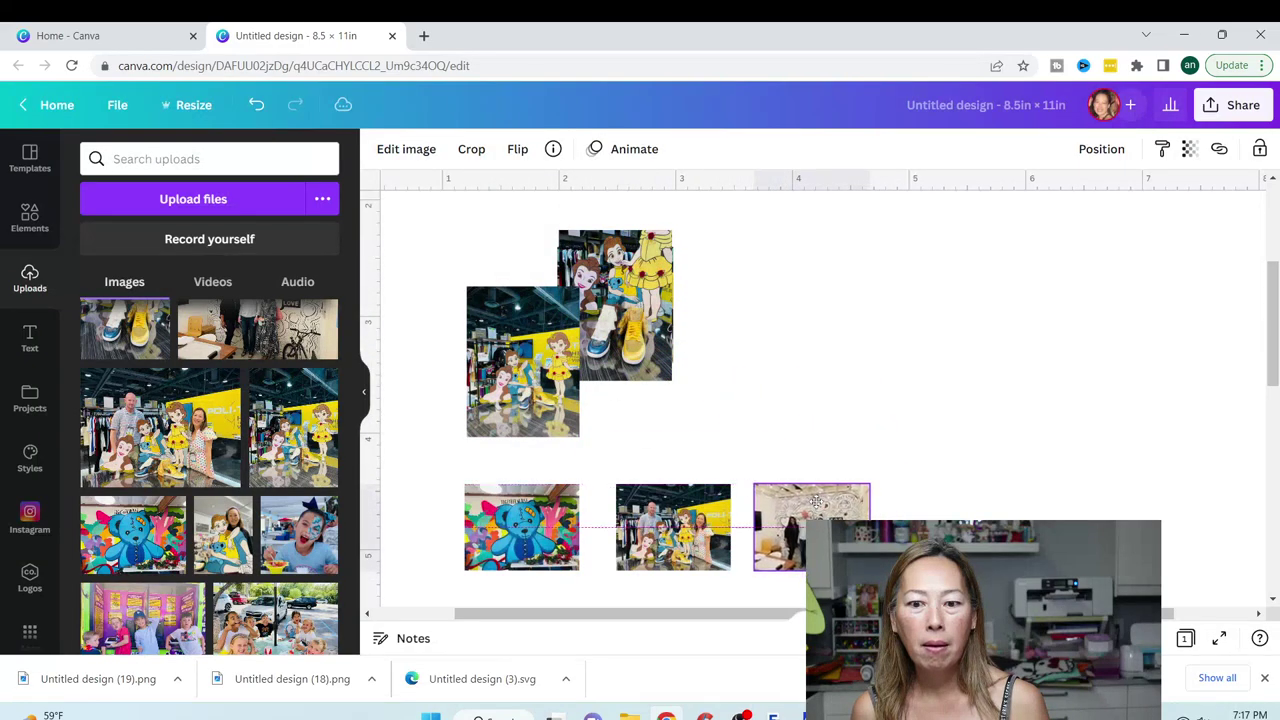
drag(621, 287, 680, 349)
drag(605, 260, 919, 502)
drag(595, 330, 948, 255)
Move the landscape yellow character cutouts photo from the stack to the end of the landscape row.
scroll(755, 257, down, 1)
scroll(755, 257, up, 2)
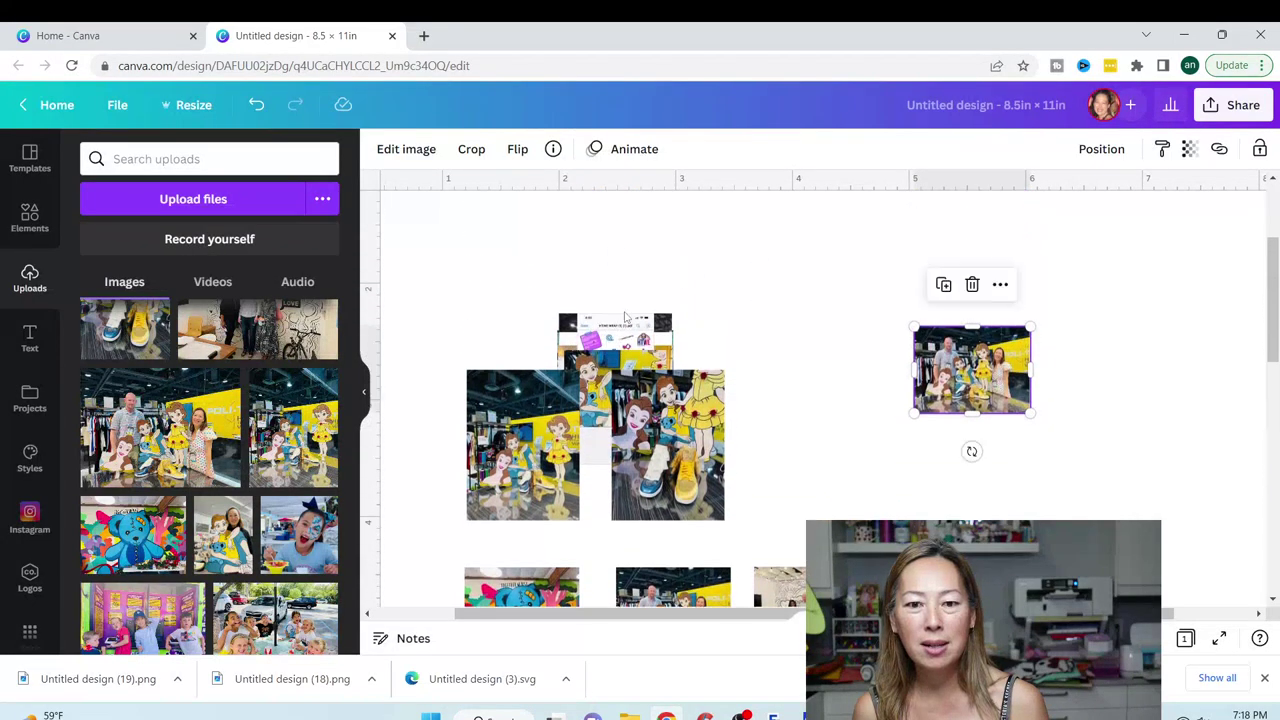
drag(591, 370, 1056, 495)
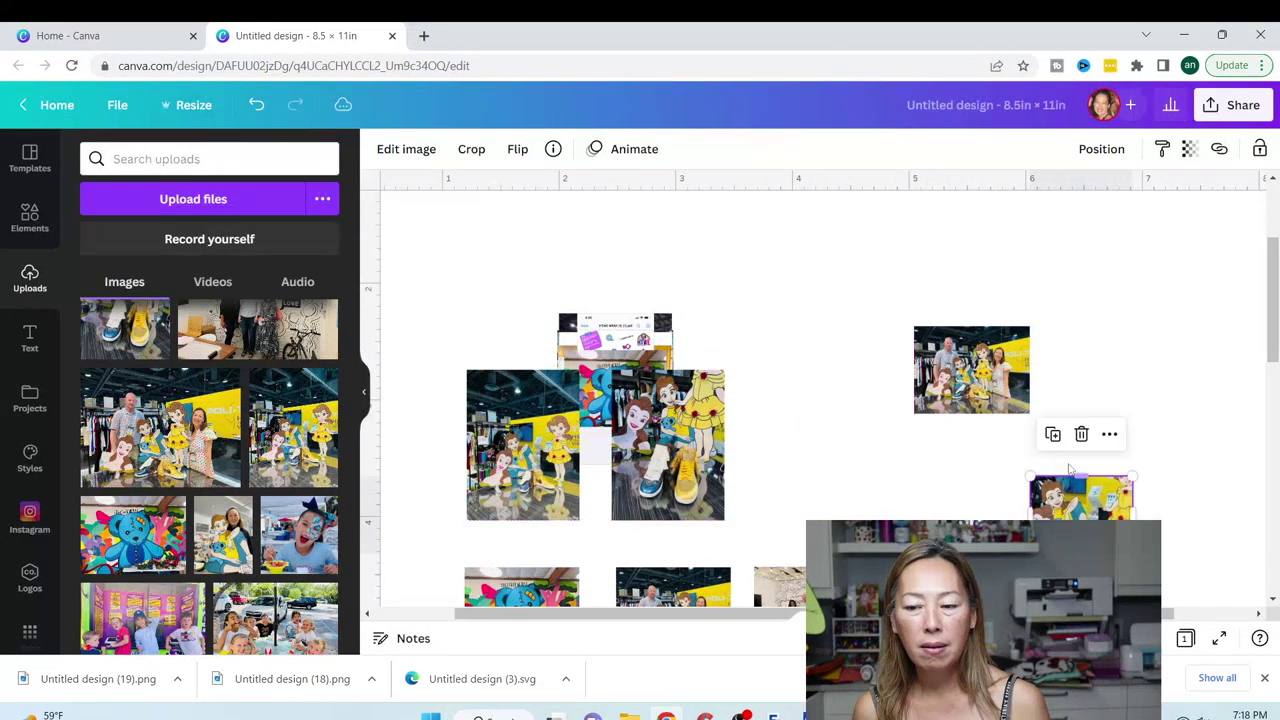
scroll(1073, 435, down, 2)
drag(1080, 361, 1074, 451)
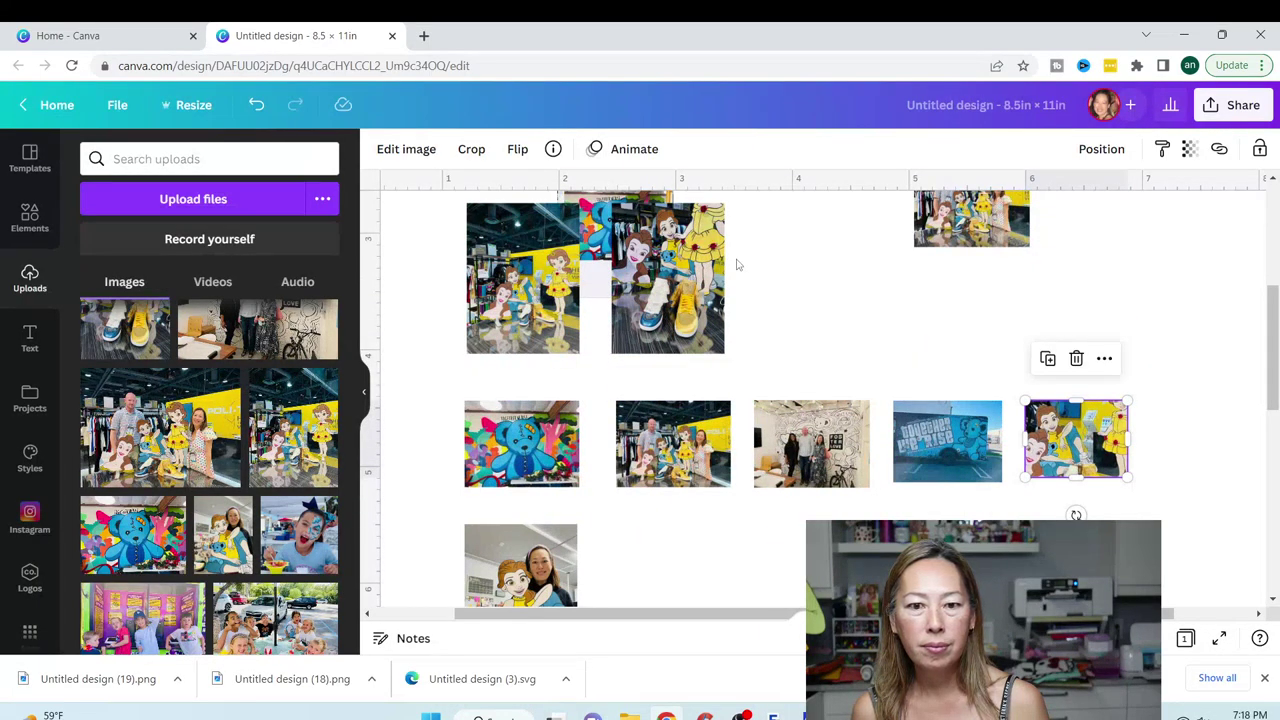
Move the second blue bear mural photo from the stack to below the blue bear cutout portrait.
scroll(748, 260, up, 1)
click(598, 285)
drag(598, 285, 782, 315)
scroll(782, 318, down, 2)
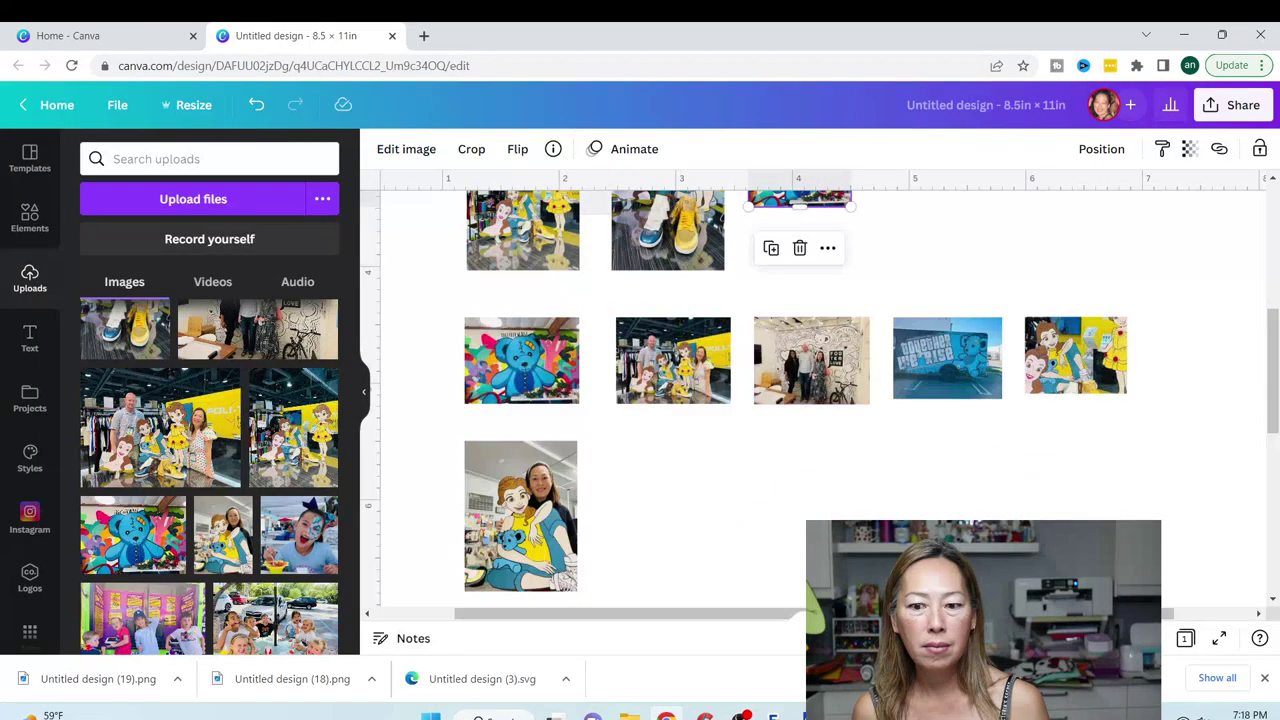
scroll(943, 470, down, 3)
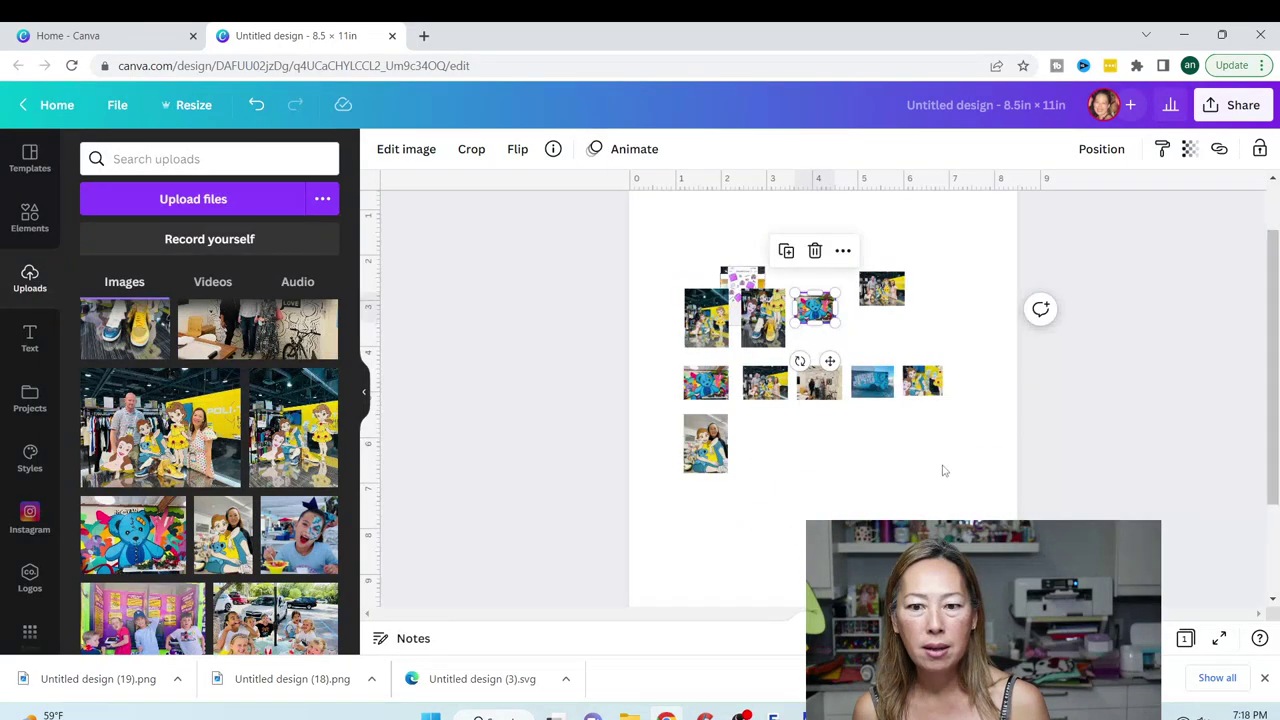
click(863, 458)
drag(815, 308, 706, 508)
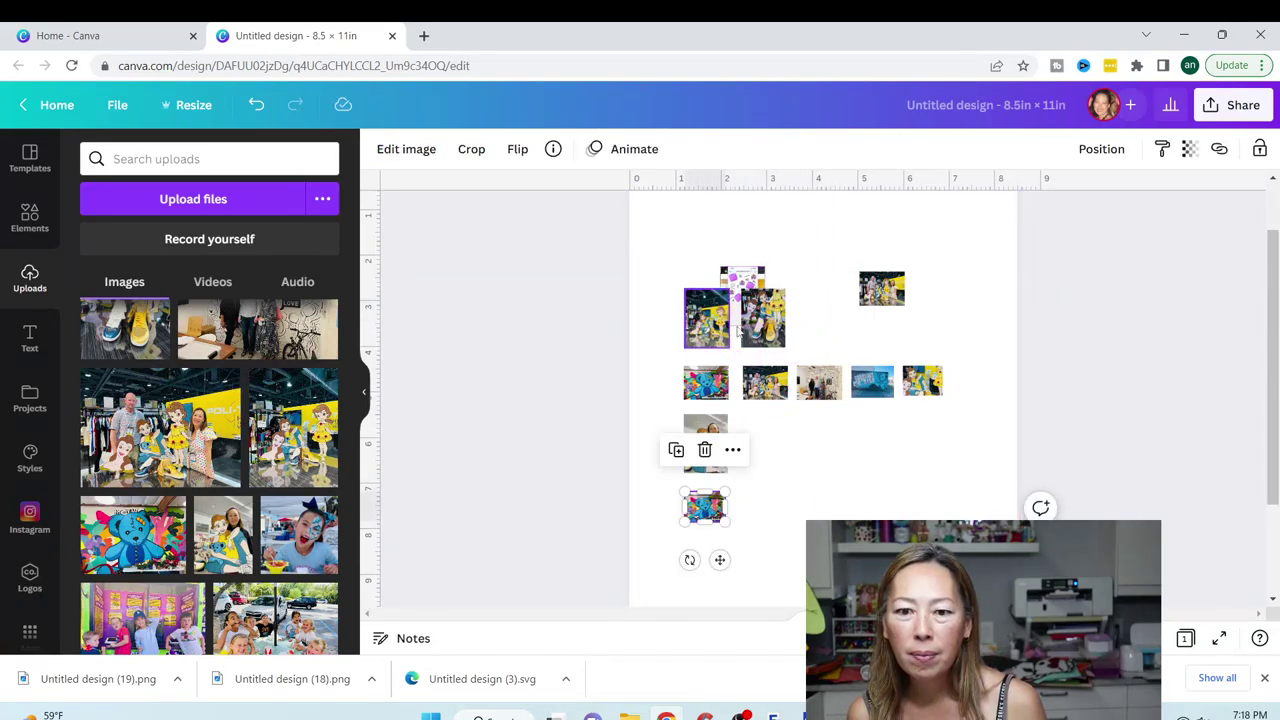
Add the blue bear cutout photo to the portrait row, start a second landscape row with the group and couple photos, and place the purple pattern below.
mouse_move(710, 430)
mouse_down()
mouse_move(799, 359)
mouse_move(831, 302)
mouse_move(818, 300)
mouse_move(877, 392)
mouse_move(800, 492)
mouse_move(745, 468)
mouse_move(706, 428)
mouse_up()
drag(724, 278, 684, 547)
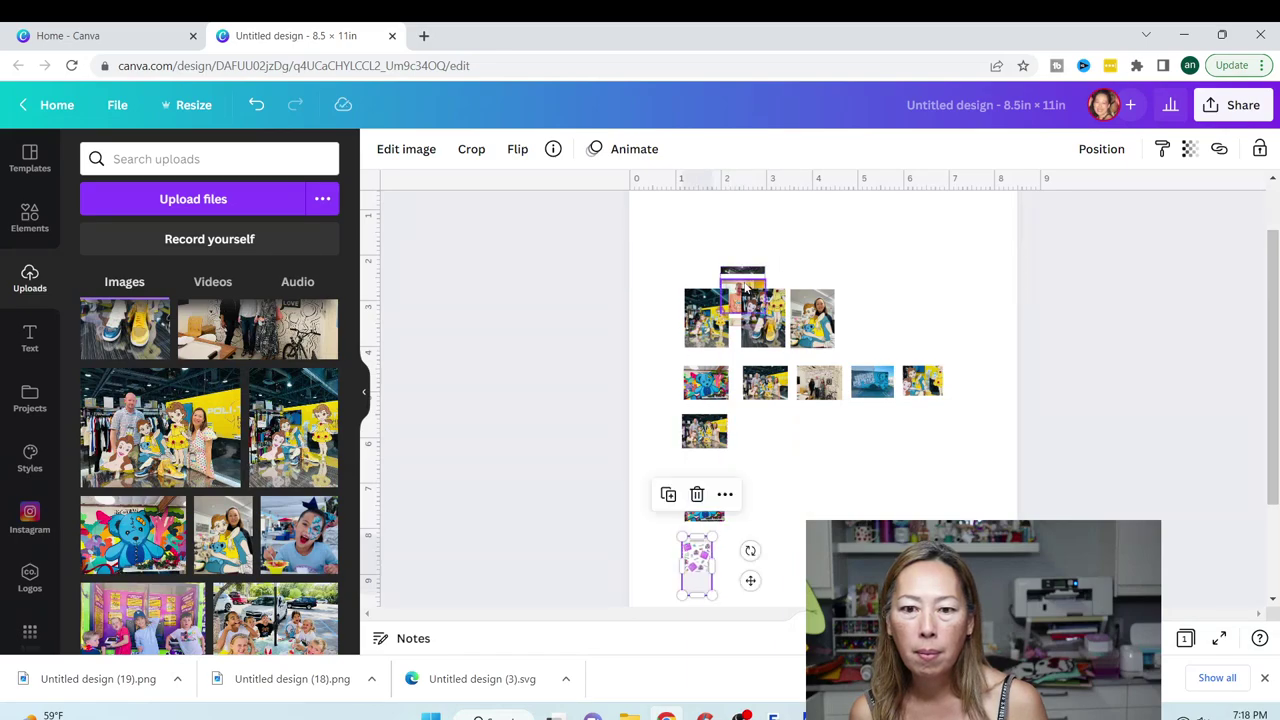
click(745, 288)
drag(737, 276, 757, 424)
Extend the portrait row with the selfies and the white-shirt photo, and place the flower wall and Craft With Light photos above its right end.
drag(738, 288, 850, 302)
drag(750, 275, 982, 297)
click(742, 278)
drag(802, 292, 975, 230)
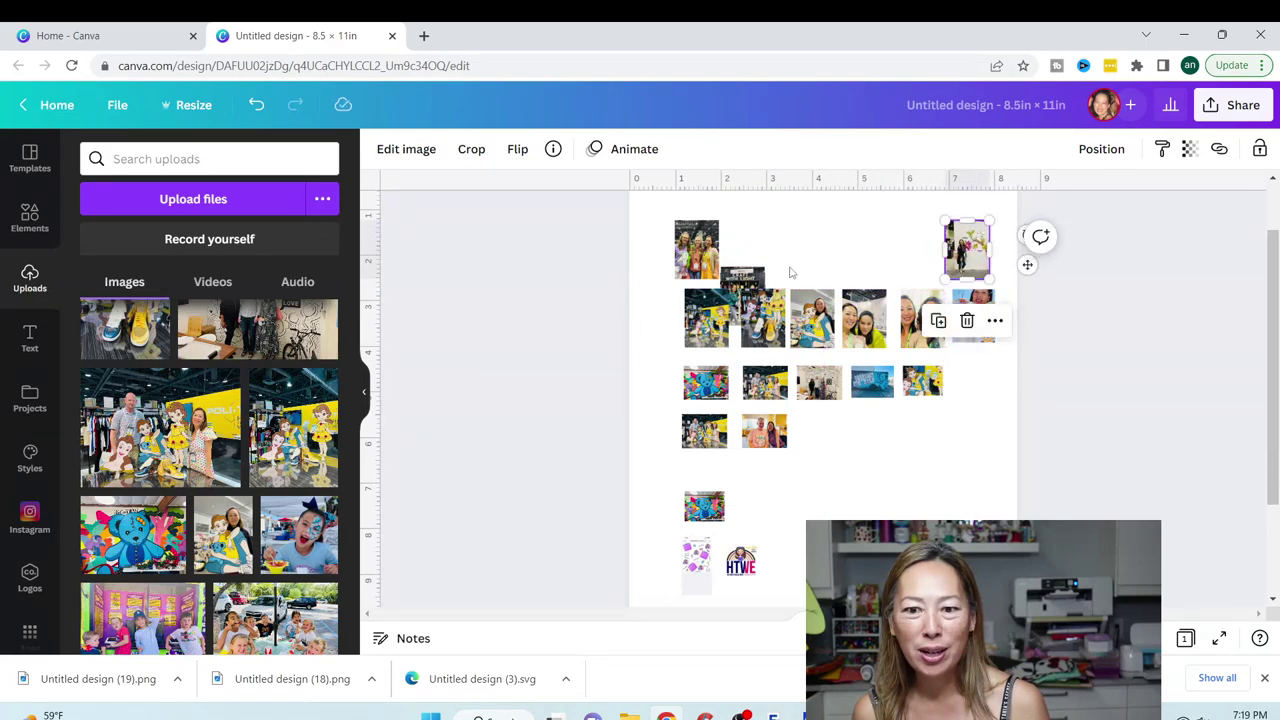
drag(735, 283, 907, 231)
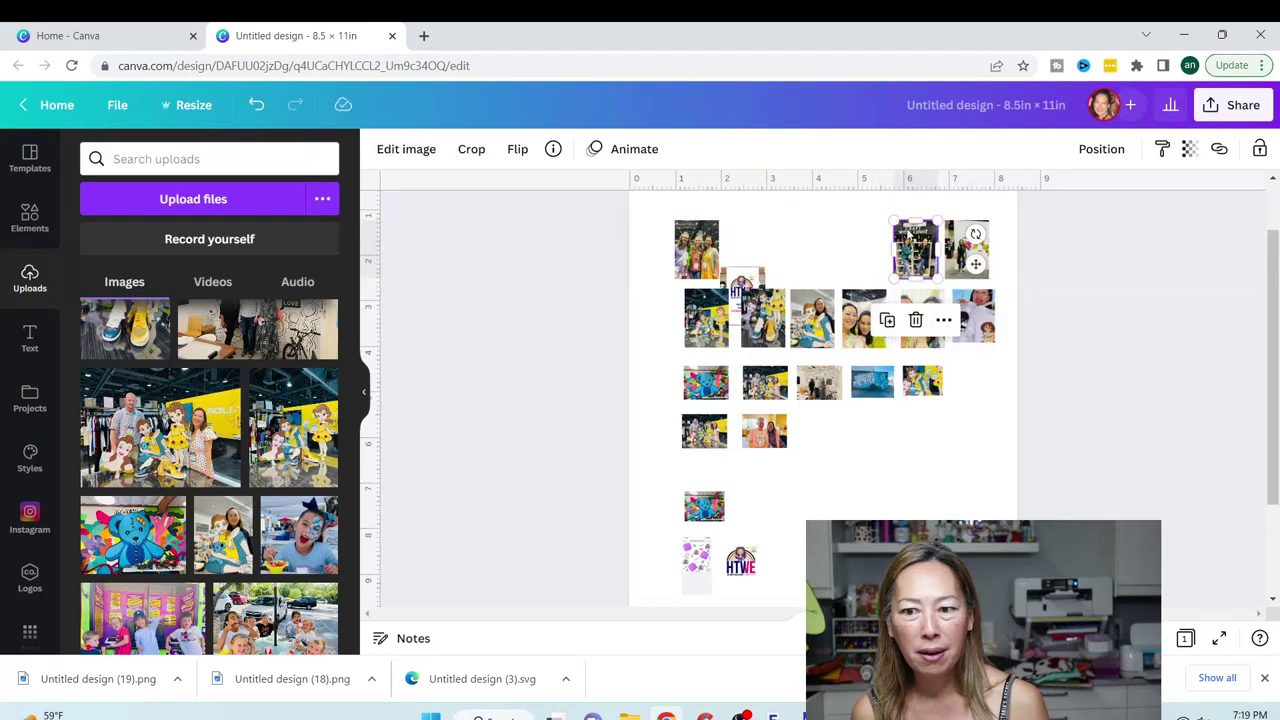
Place the second HTWE image beside the first, a group photo in the second landscape row, and the teal-backdrop photos in a new row.
drag(742, 283, 799, 538)
drag(745, 285, 765, 482)
drag(755, 285, 872, 482)
drag(733, 280, 810, 427)
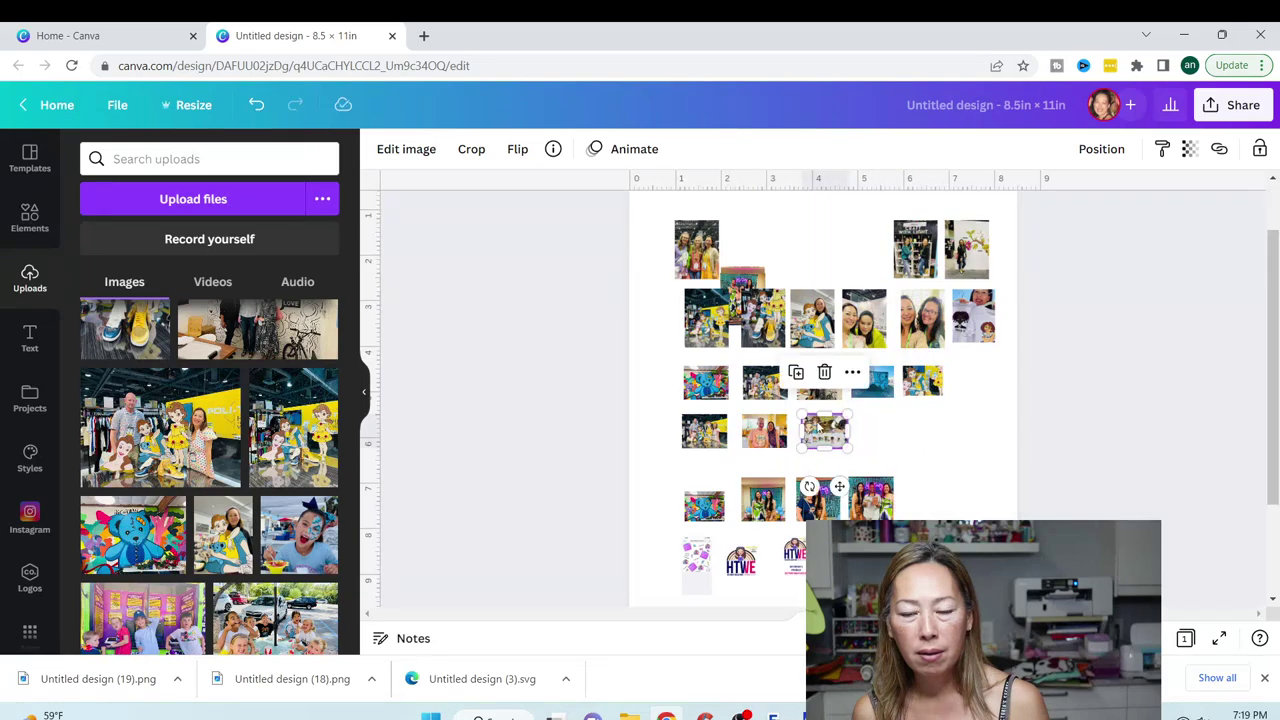
drag(752, 287, 931, 486)
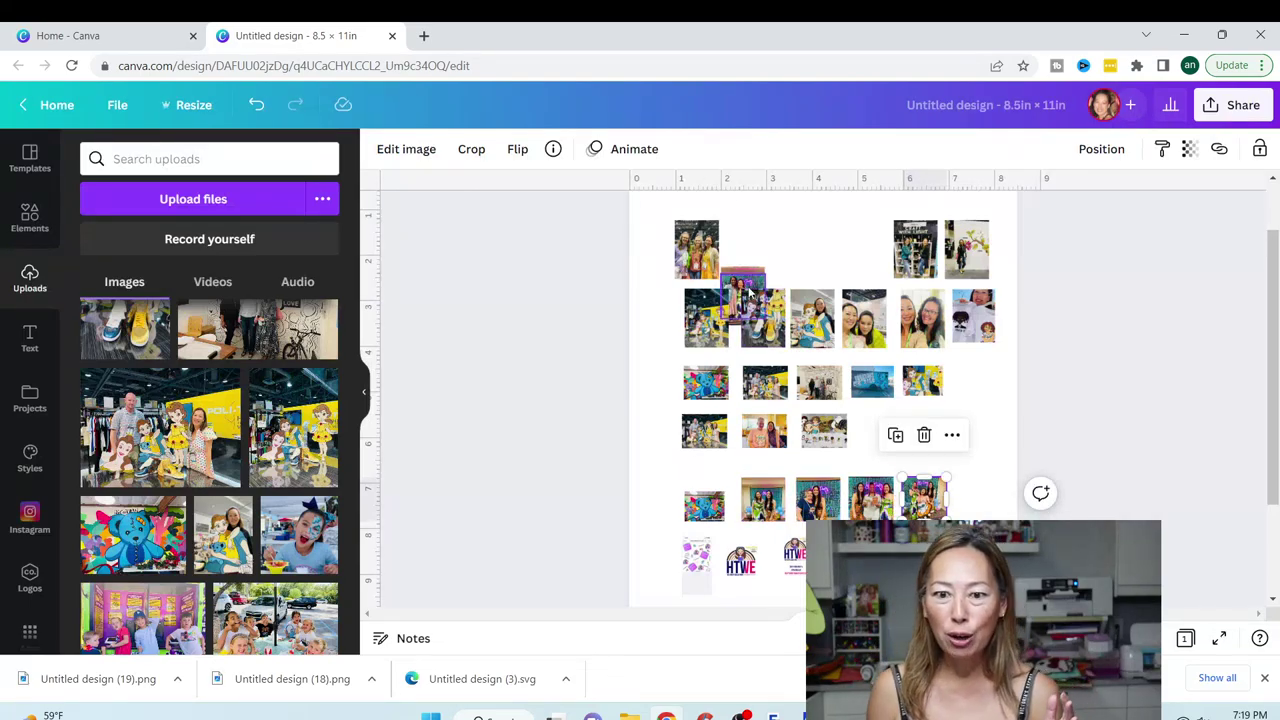
drag(745, 283, 979, 486)
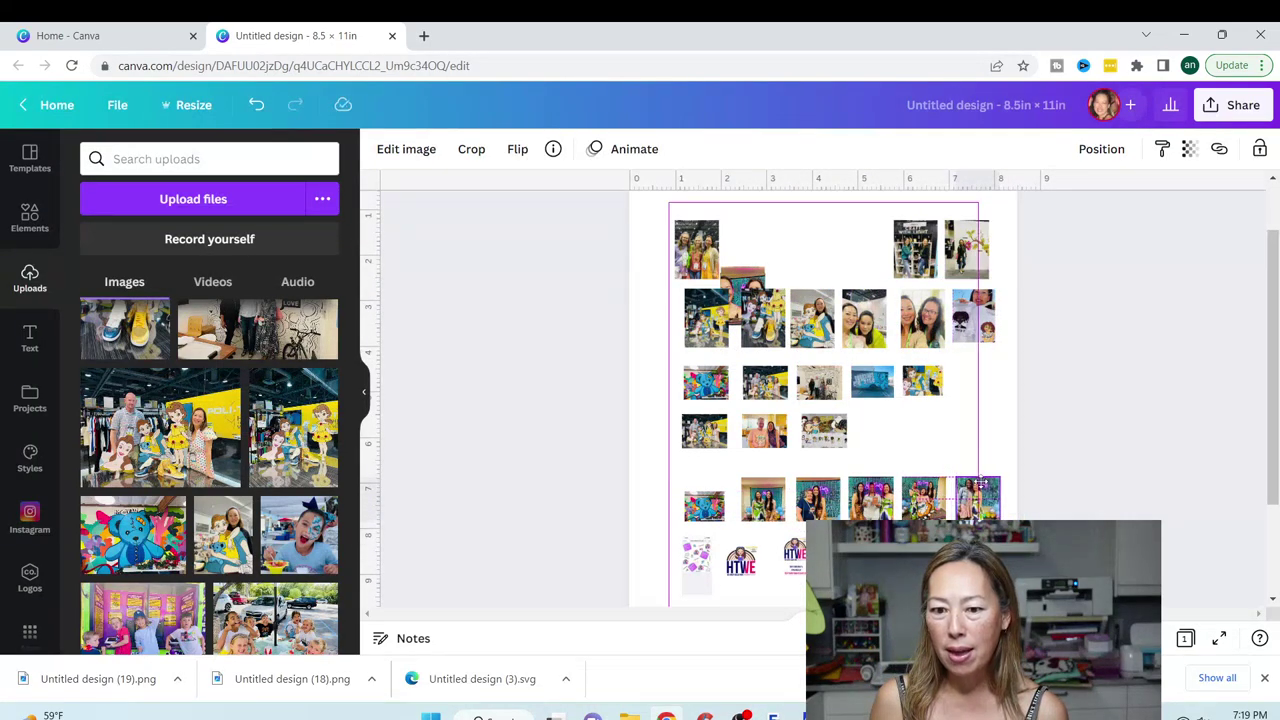
Move the second bear mural to the page top and put the close-up of two women at the start of the teal-backdrop row.
drag(745, 285, 810, 230)
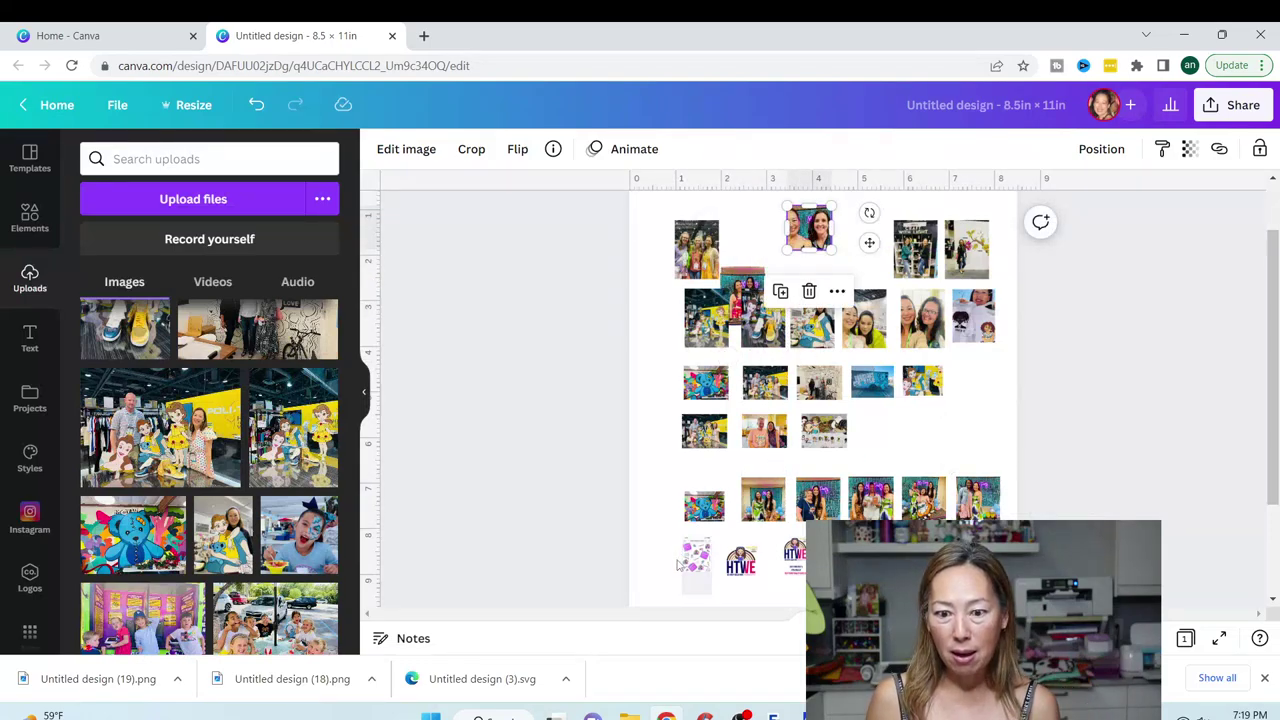
drag(706, 500, 868, 212)
drag(702, 432, 714, 494)
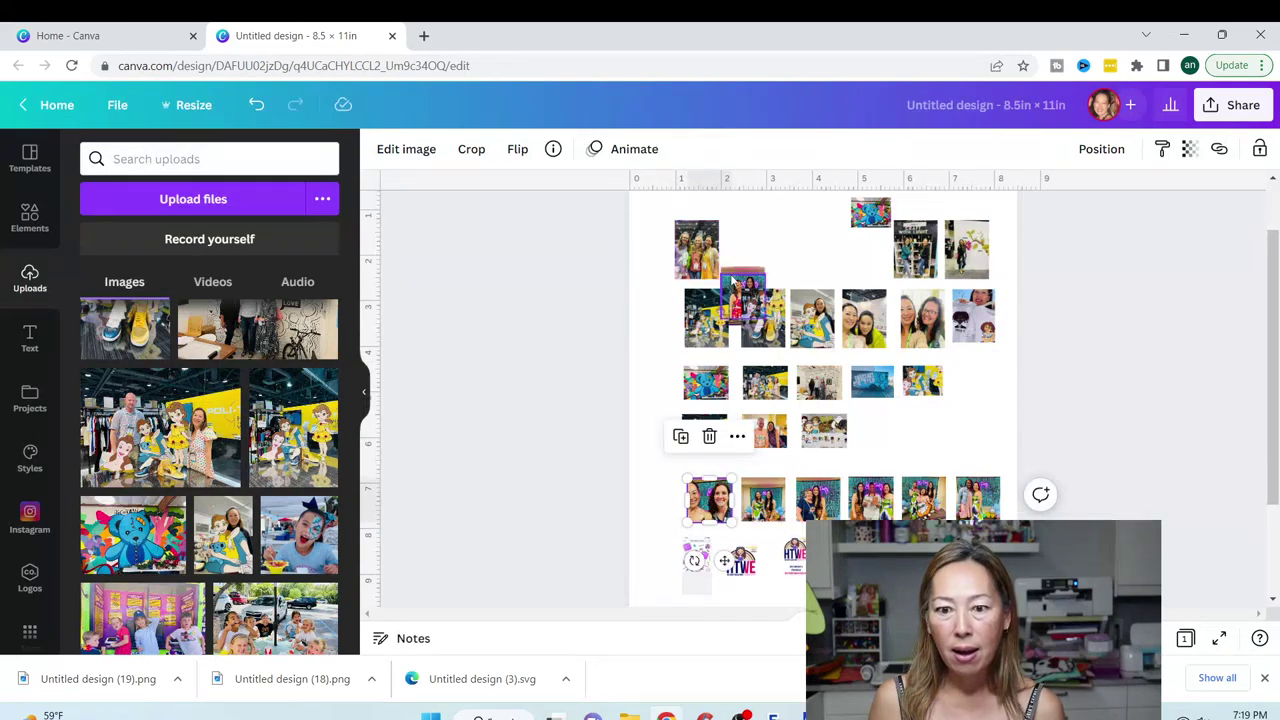
Place three more square event photos from the stack at the right end of a new row under the teal-backdrop row.
drag(733, 283, 945, 492)
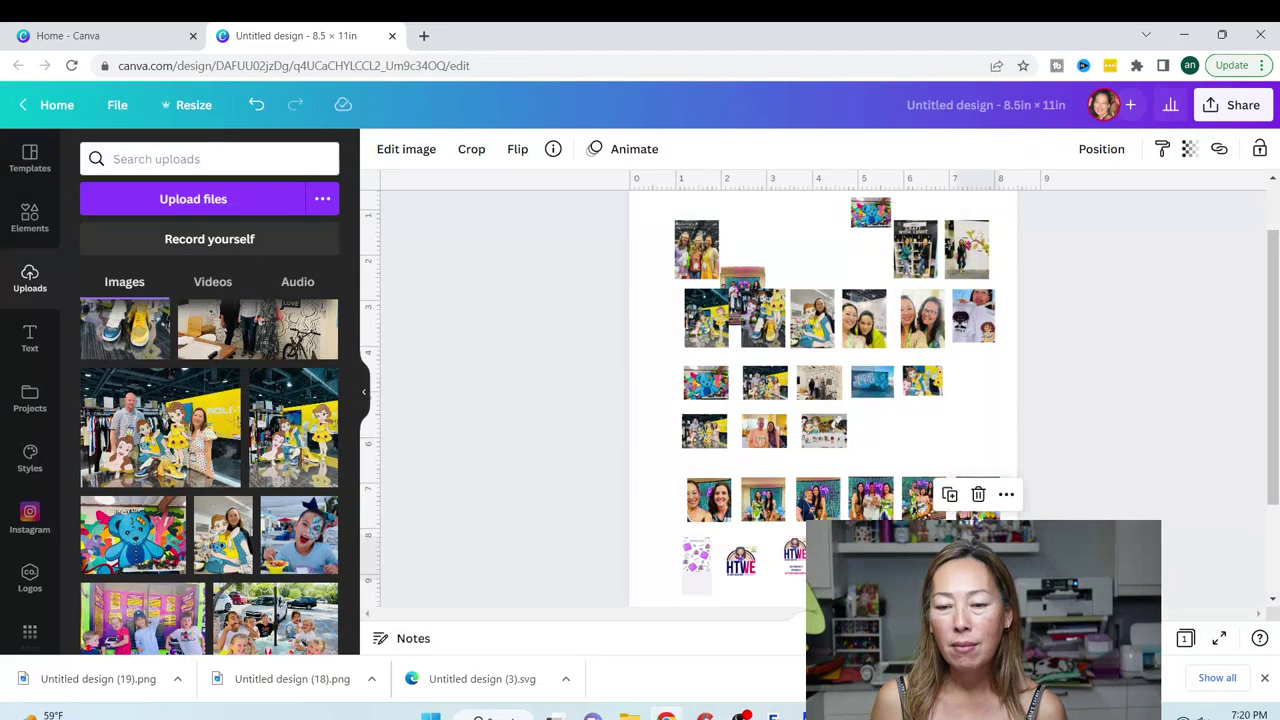
drag(733, 287, 922, 378)
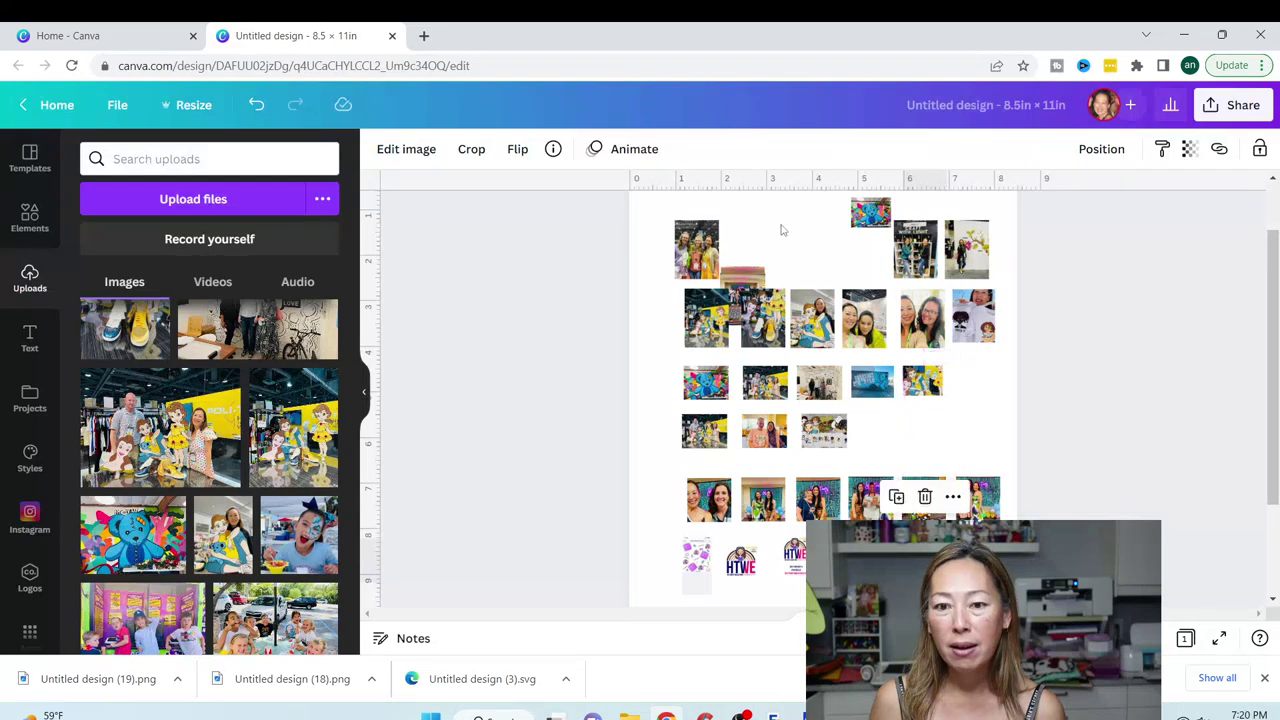
drag(742, 287, 925, 555)
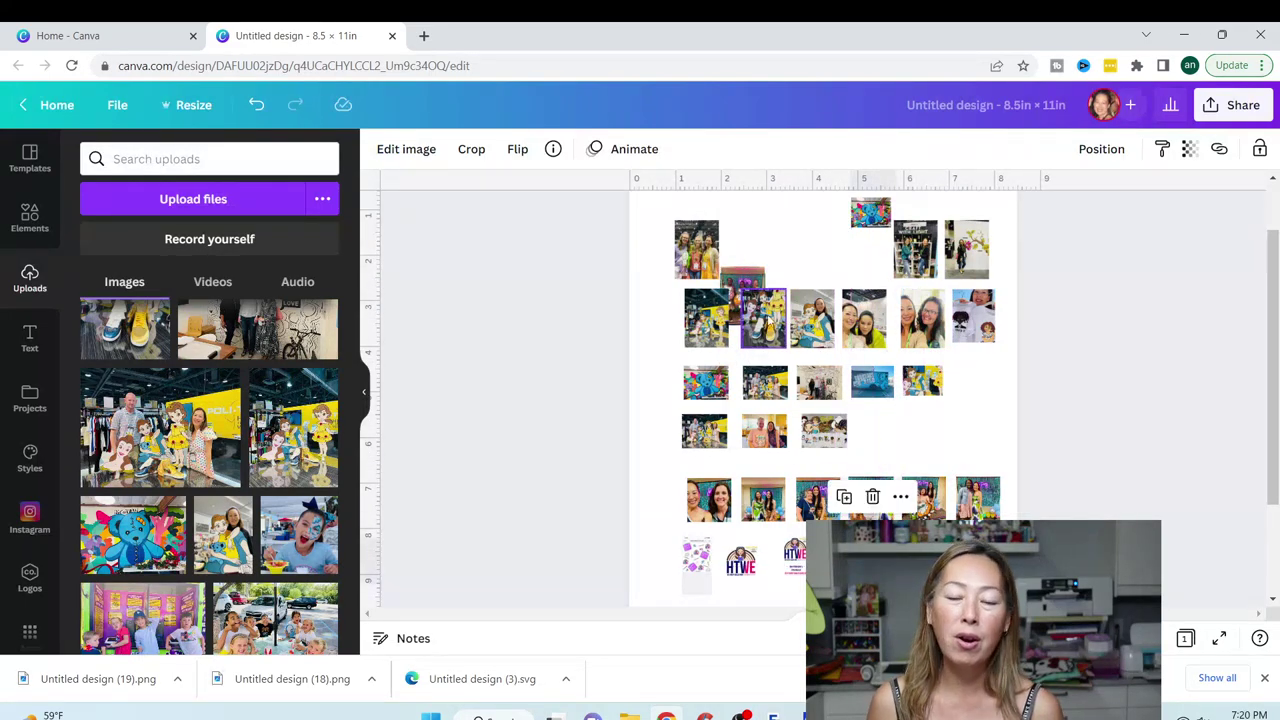
Move the purple pattern and both HTWE images from the lower row up to the top of the page.
drag(745, 290, 765, 230)
drag(699, 570, 824, 225)
drag(740, 565, 684, 214)
Fill the left half of the lower square-photo row with three more photos from the stack.
drag(745, 285, 709, 567)
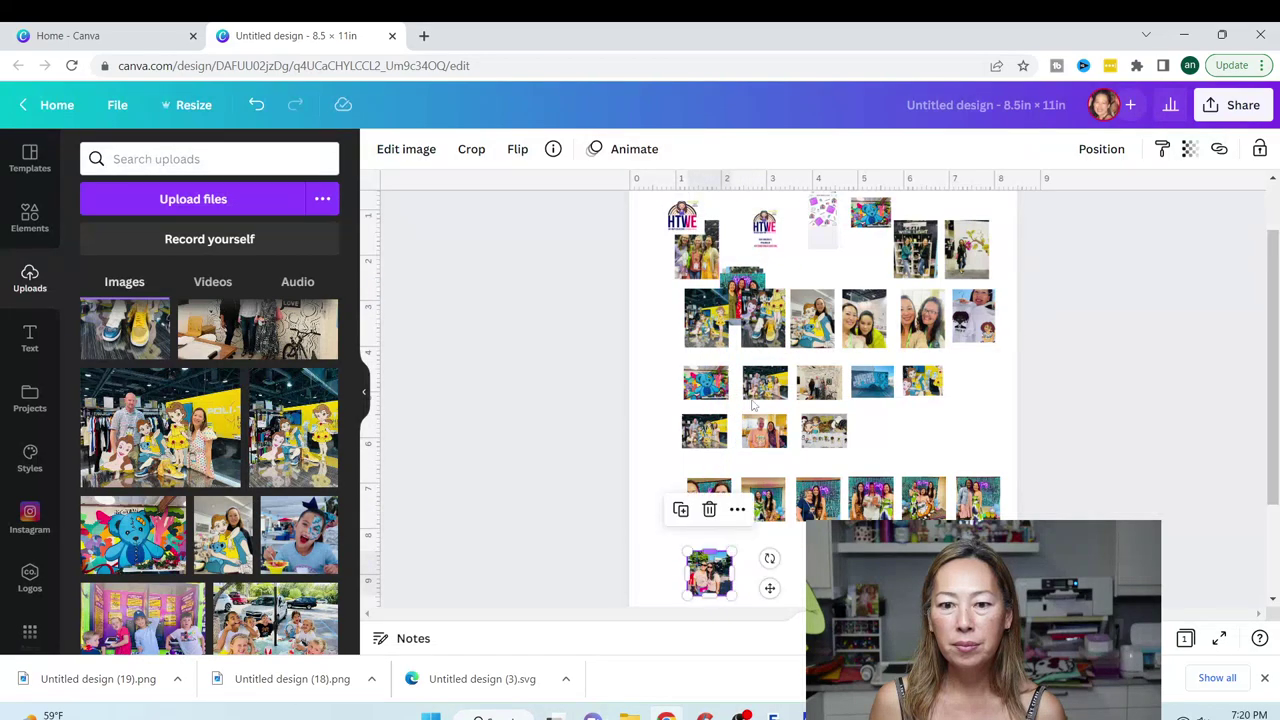
drag(733, 287, 766, 568)
drag(744, 297, 815, 572)
scroll(820, 480, down, 3)
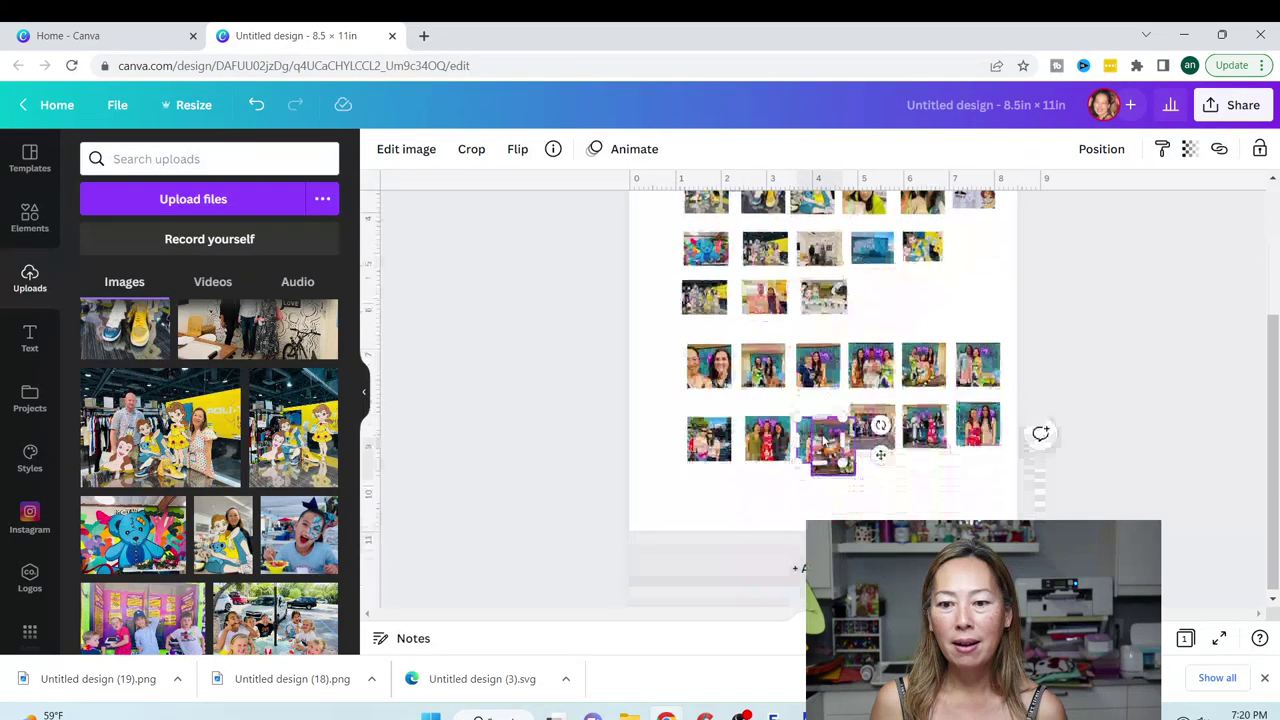
Undo the accidental stretch of the third photo and move the portrait group photo behind it down to start a new bottom row.
drag(773, 512, 780, 487)
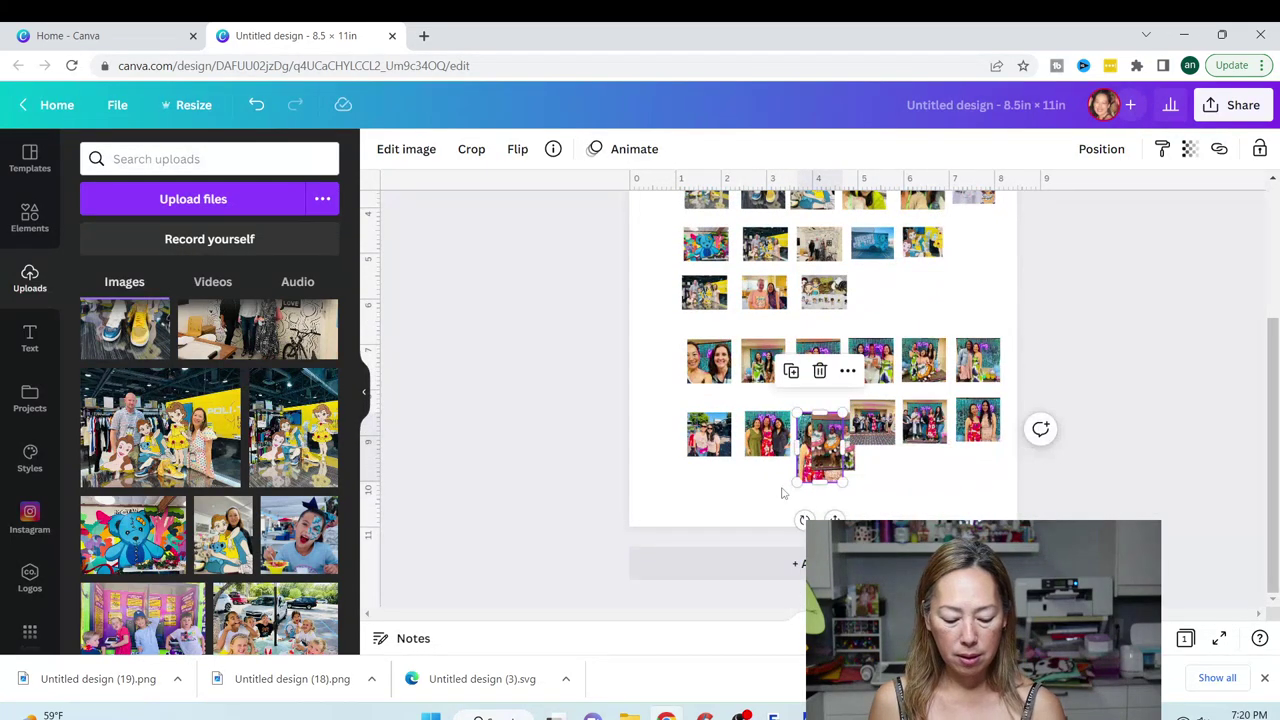
key(ctrl+z)
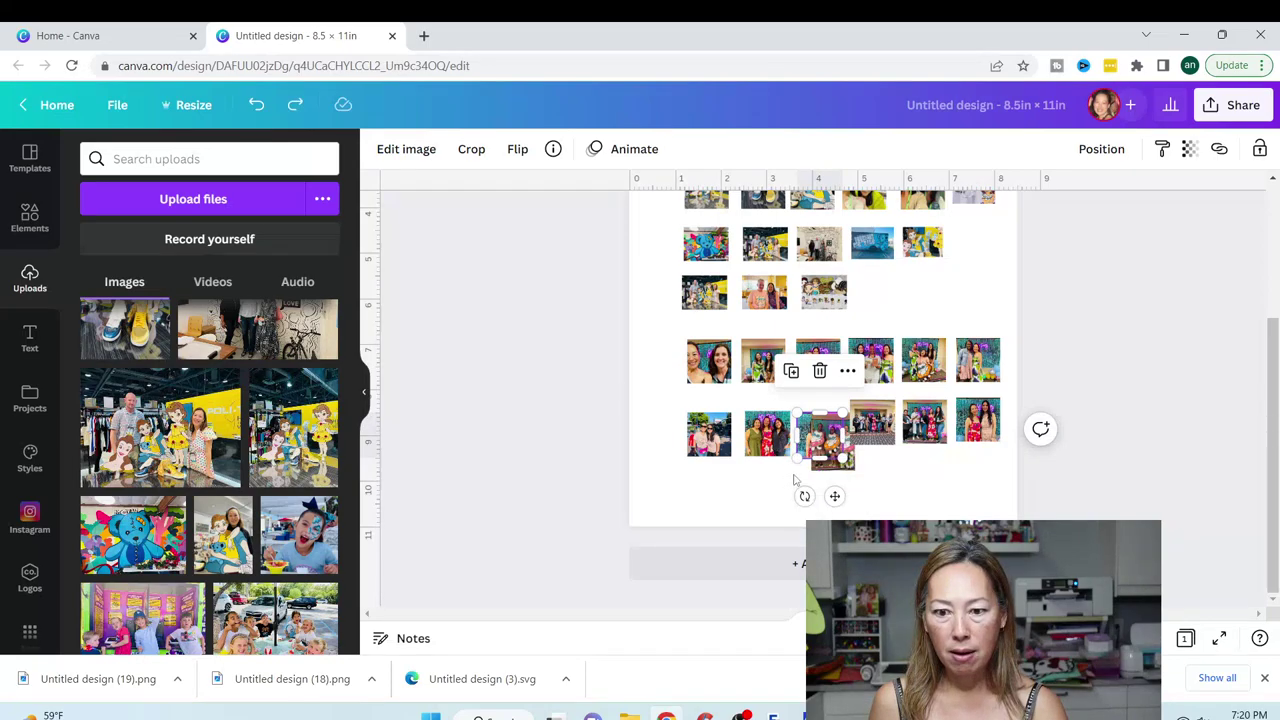
click(868, 492)
drag(839, 456, 723, 513)
Place the sunglasses selfie second in the bottom row and level the right-hand photos in the row above it.
scroll(800, 360, up, 4)
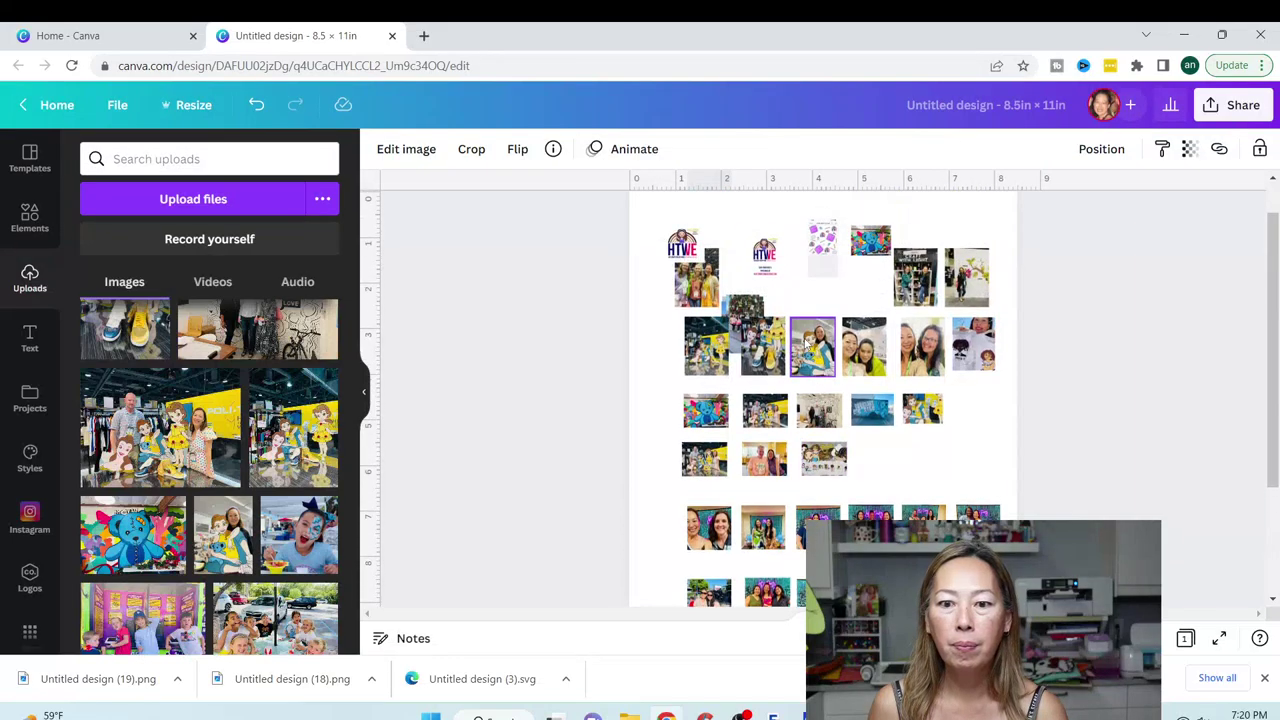
drag(783, 296, 923, 459)
click(1199, 406)
scroll(923, 459, down, 3)
drag(925, 297, 768, 487)
drag(994, 469, 881, 447)
click(853, 511)
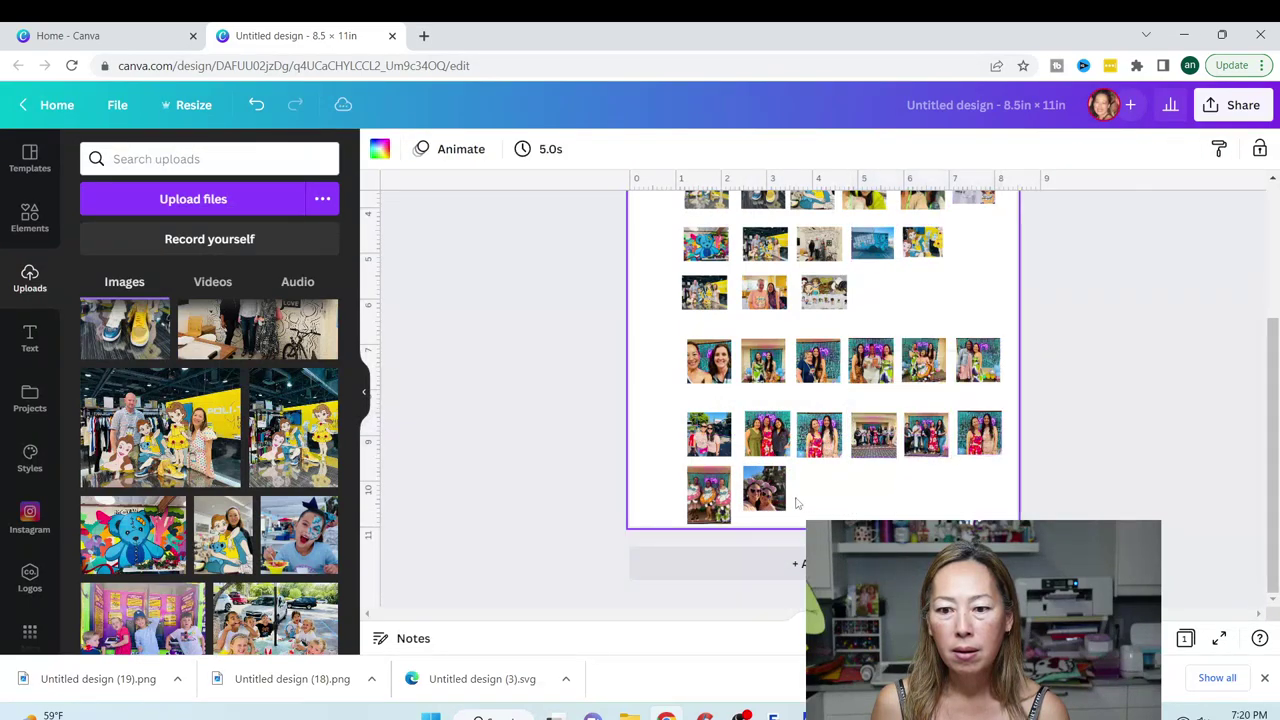
Put the pink-jacket portrait second in the bottom row and shift the sunglasses selfie further along that row.
click(710, 495)
drag(710, 495, 922, 460)
scroll(900, 450, down, 3)
click(770, 490)
drag(778, 490, 993, 497)
drag(925, 305, 766, 490)
drag(975, 492, 870, 492)
Move the HTWE logo from the page's top left corner down into the bottom row of photos.
scroll(860, 430, up, 4)
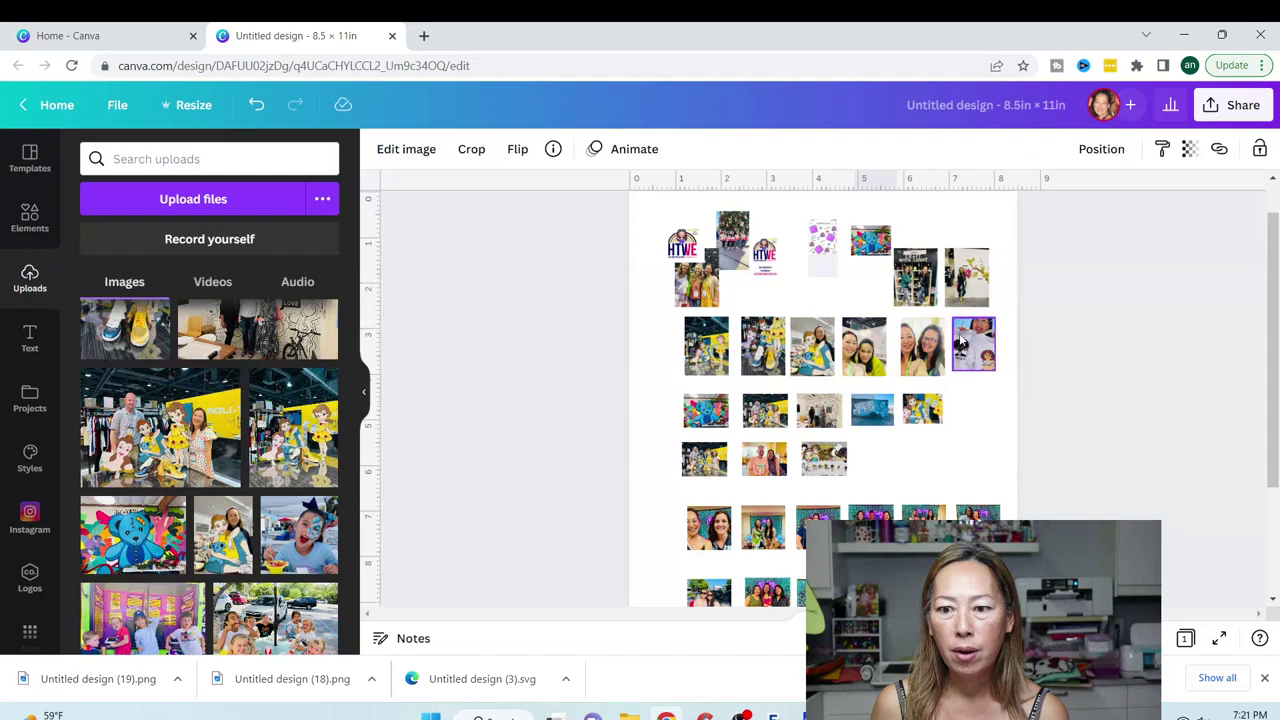
scroll(818, 238, up, 1)
drag(692, 300, 945, 540)
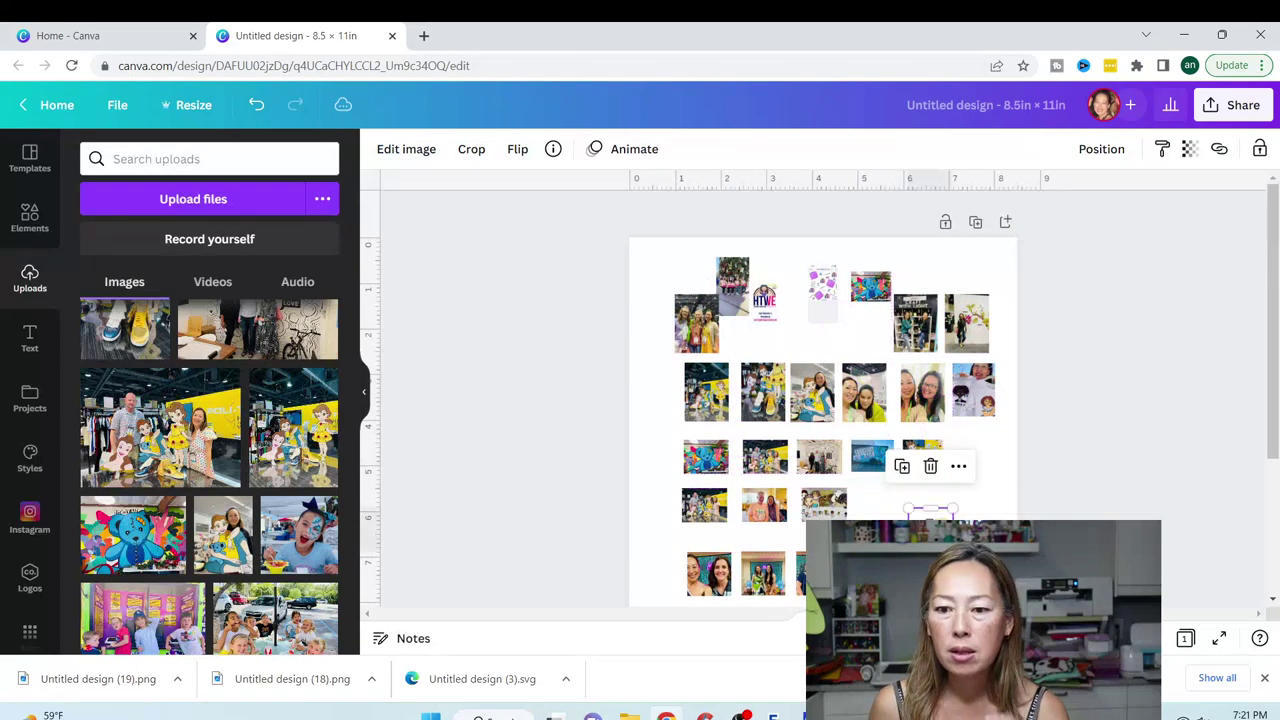
scroll(935, 460, down, 3)
drag(930, 368, 922, 290)
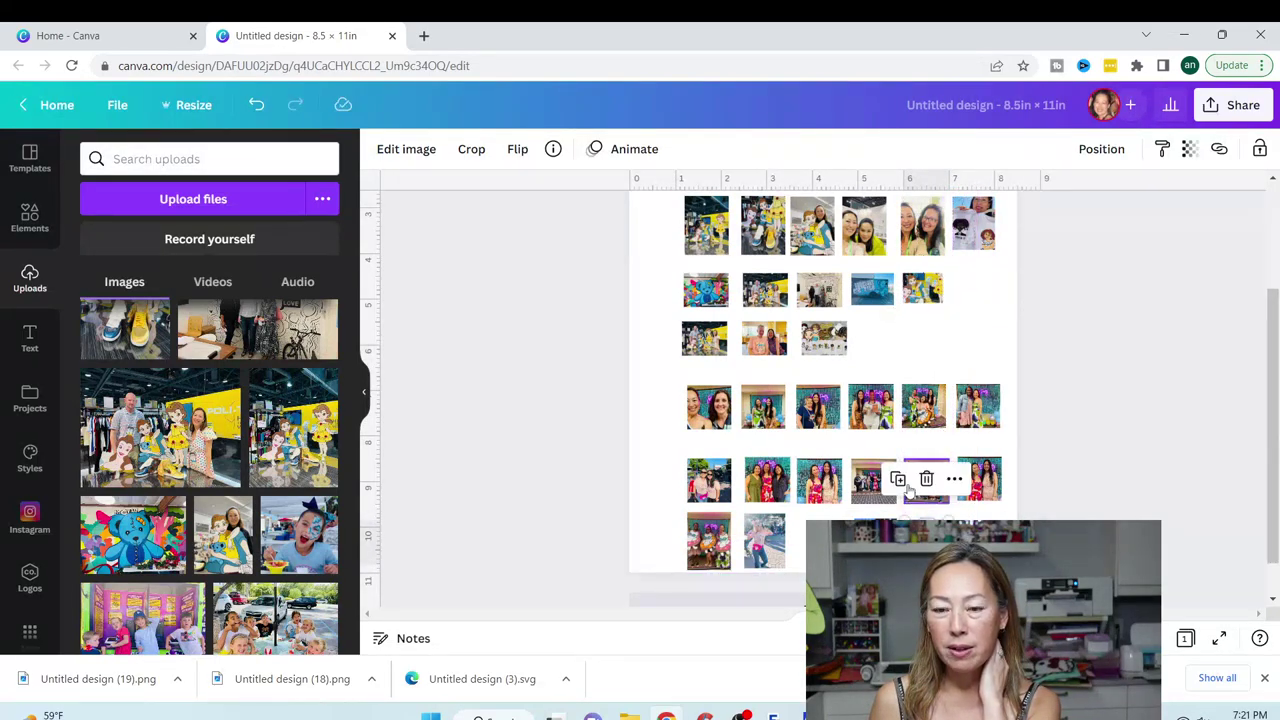
Move the second blue bear mural from the page top to the end of the second landscape row.
scroll(876, 338, up, 2)
scroll(848, 184, up, 2)
drag(860, 287, 897, 514)
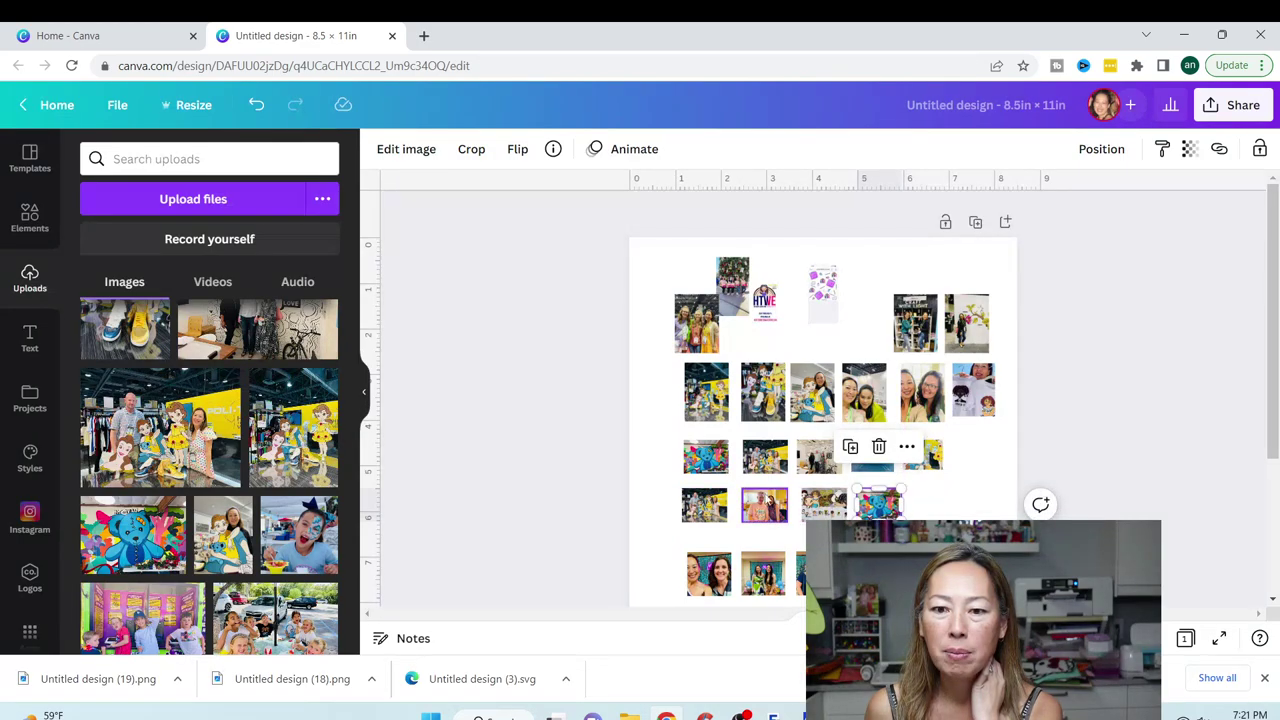
Line up the HTWE logo, Christmas tree group photo, purple pattern screenshot and two standing portraits in one evenly spaced top row.
click(766, 300)
drag(766, 300, 791, 322)
click(732, 287)
drag(833, 277, 886, 323)
click(915, 322)
click(960, 338)
drag(960, 338, 937, 340)
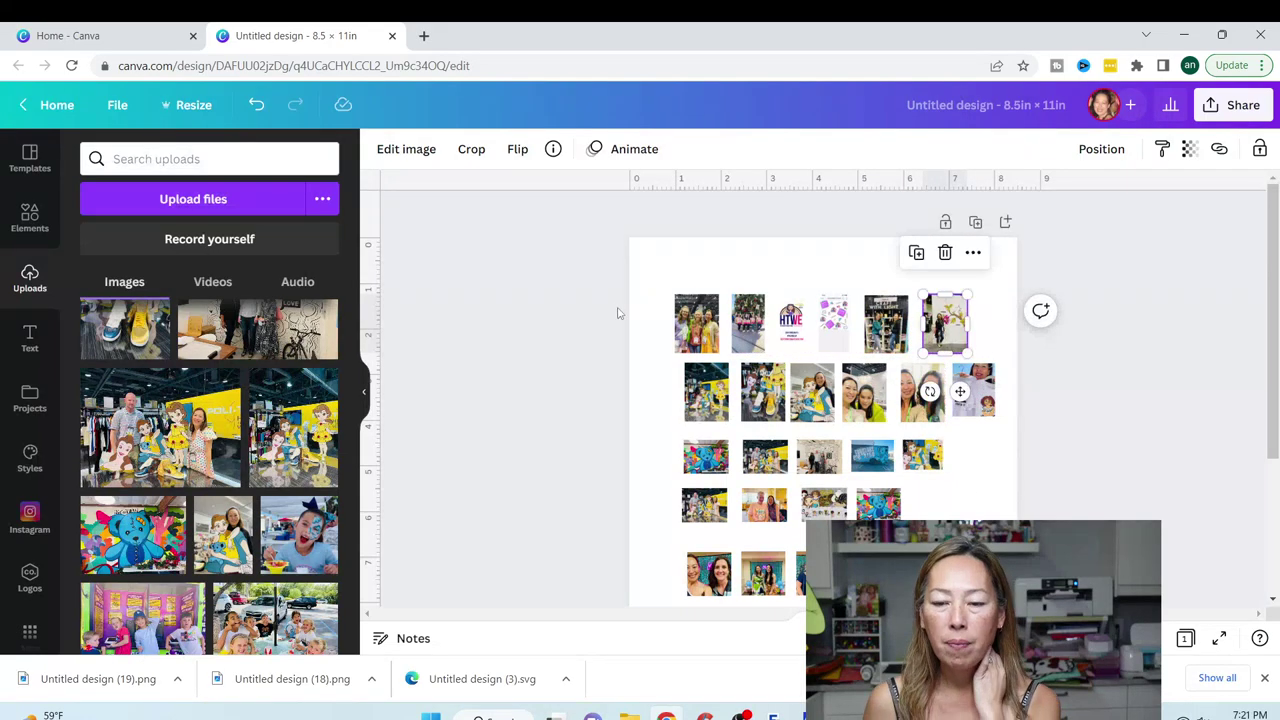
Shift the two bottom rows of photos together slightly up and left, away from the page's lower edge.
scroll(1045, 305, down, 3)
scroll(1040, 306, down, 1)
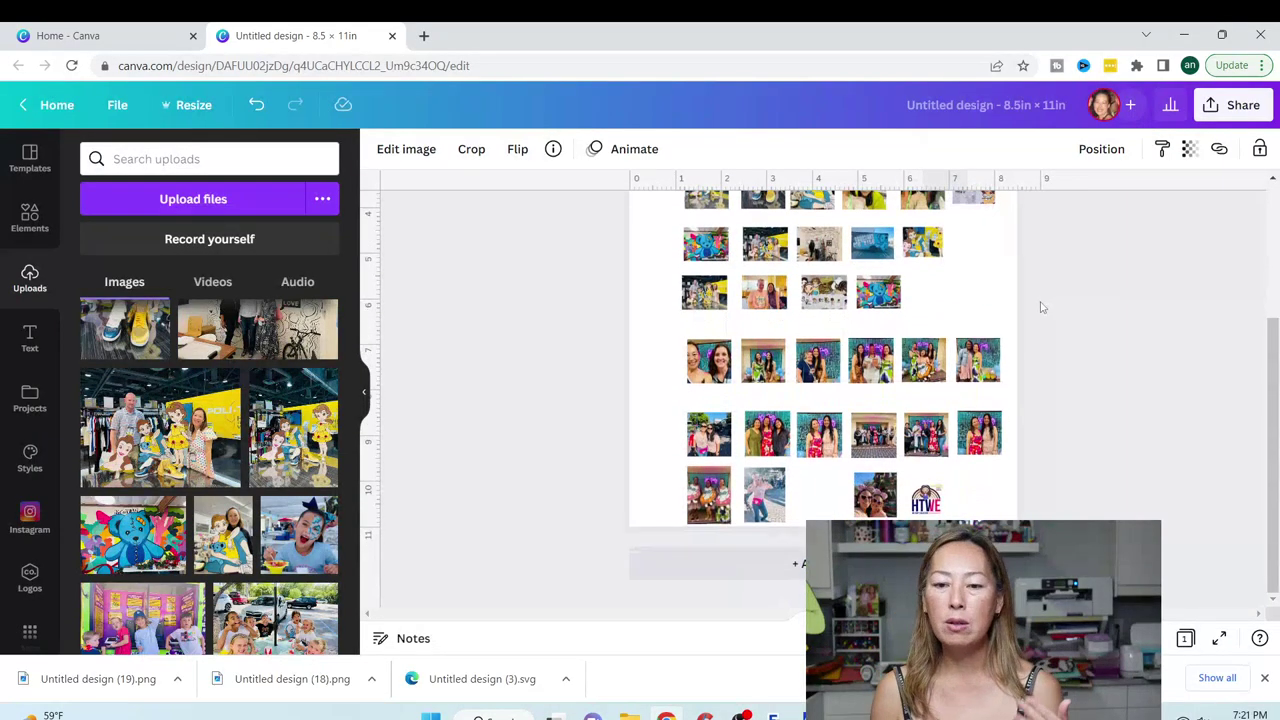
drag(590, 438, 1040, 474)
drag(878, 443, 868, 430)
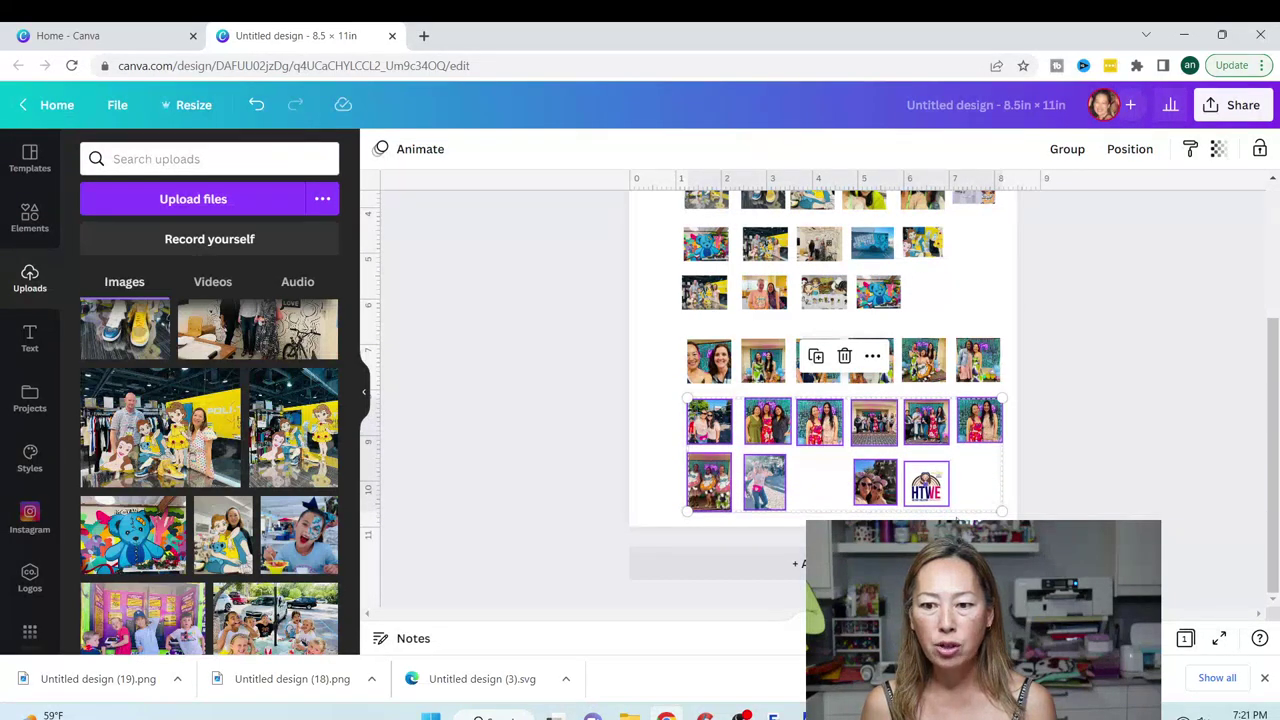
click(1155, 388)
scroll(1153, 380, up, 5)
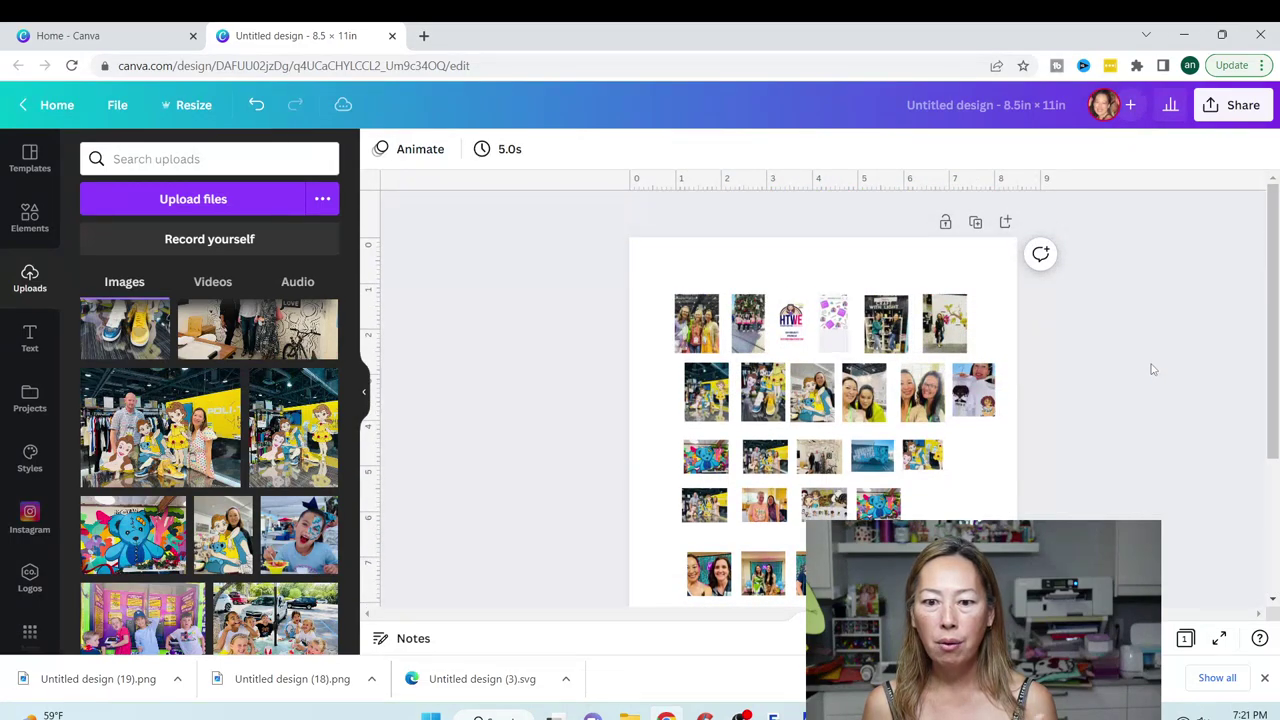
scroll(1152, 370, down, 2)
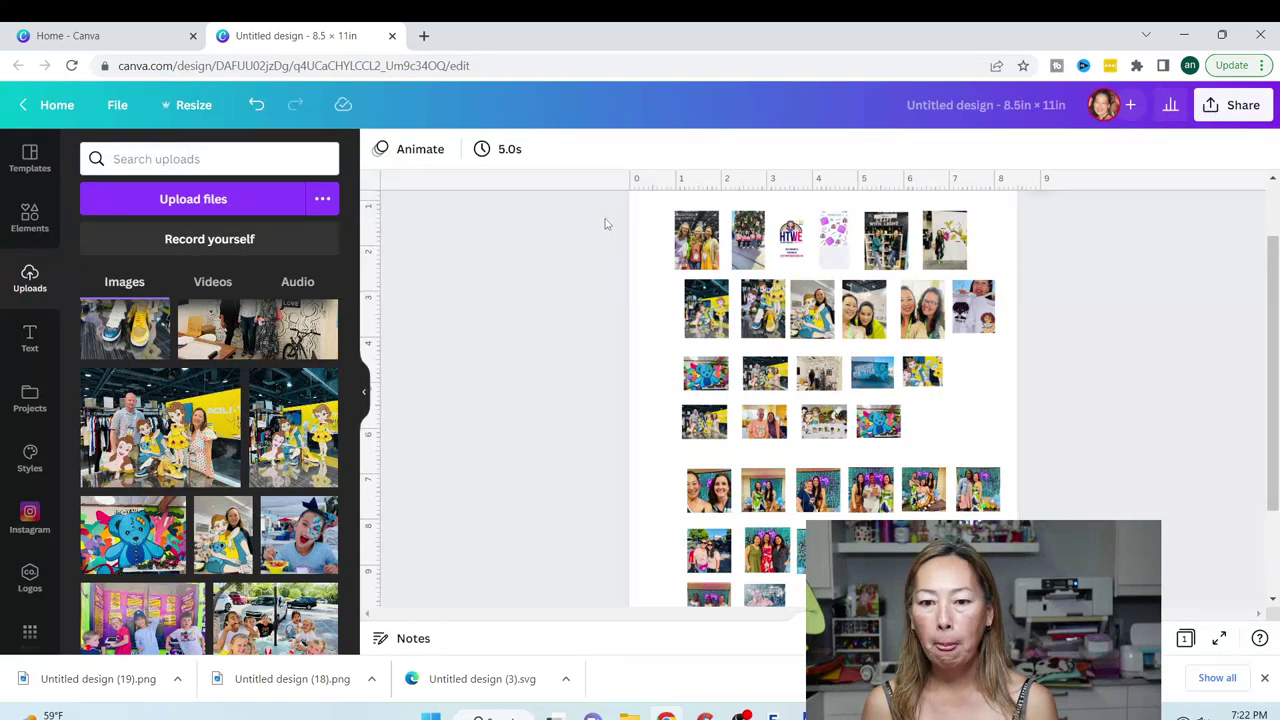
Download the photo page as a PDF Print file with the RGB color profile.
click(1258, 121)
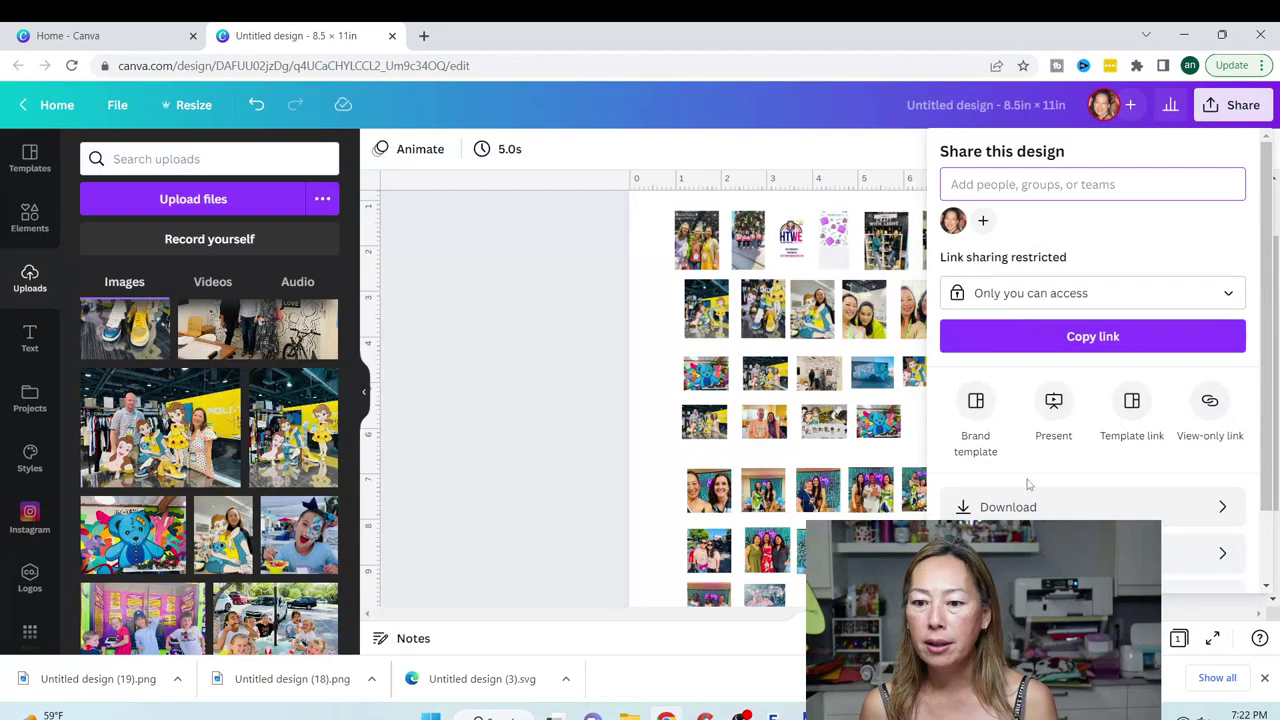
click(1049, 512)
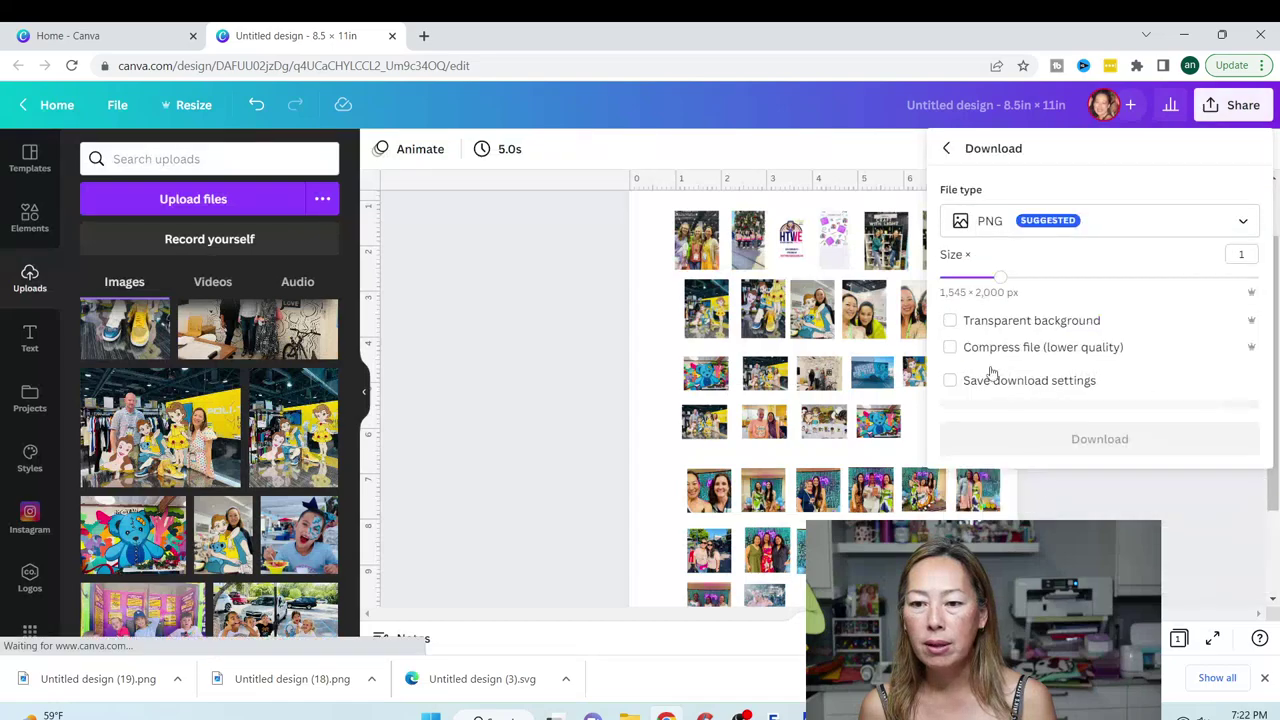
click(1135, 222)
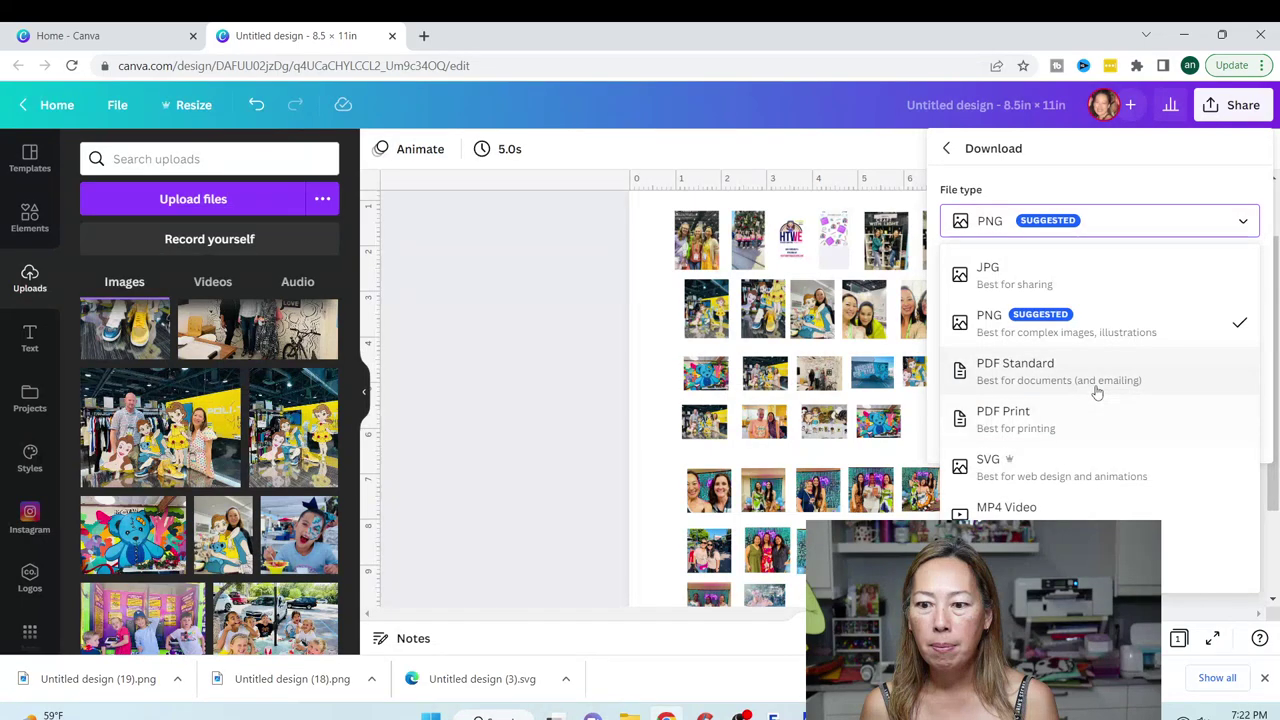
click(1041, 420)
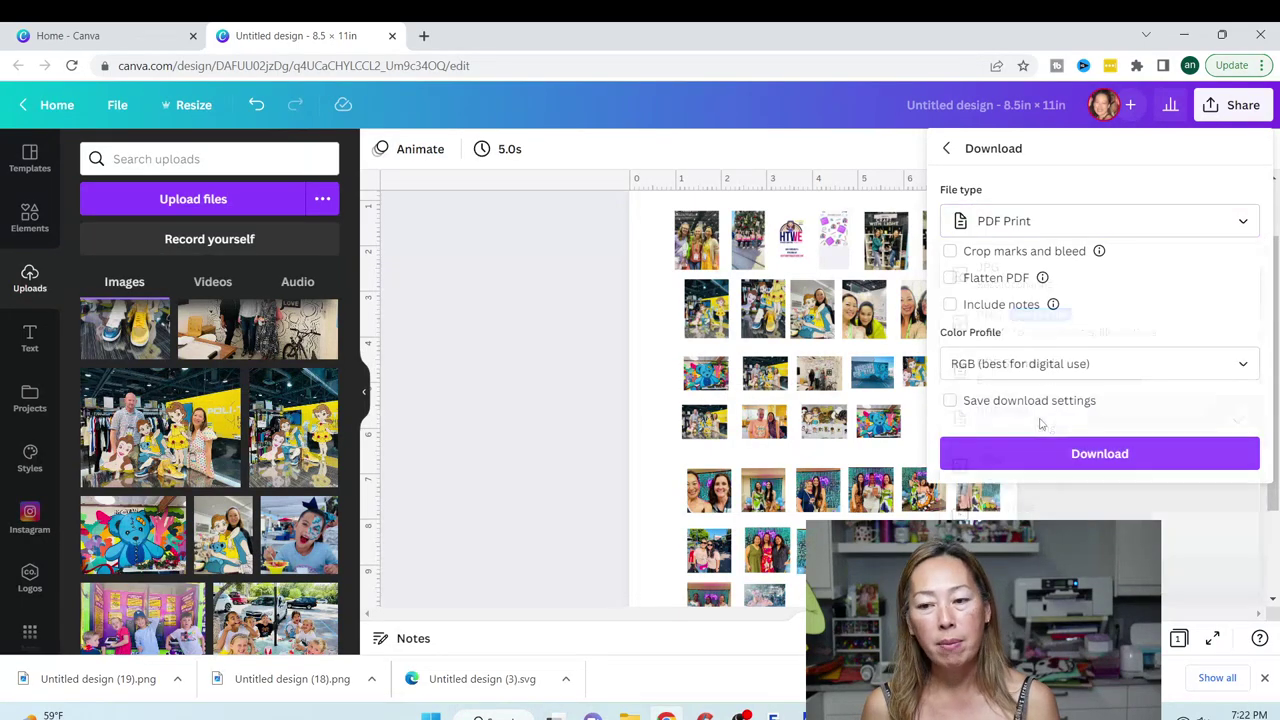
click(1051, 451)
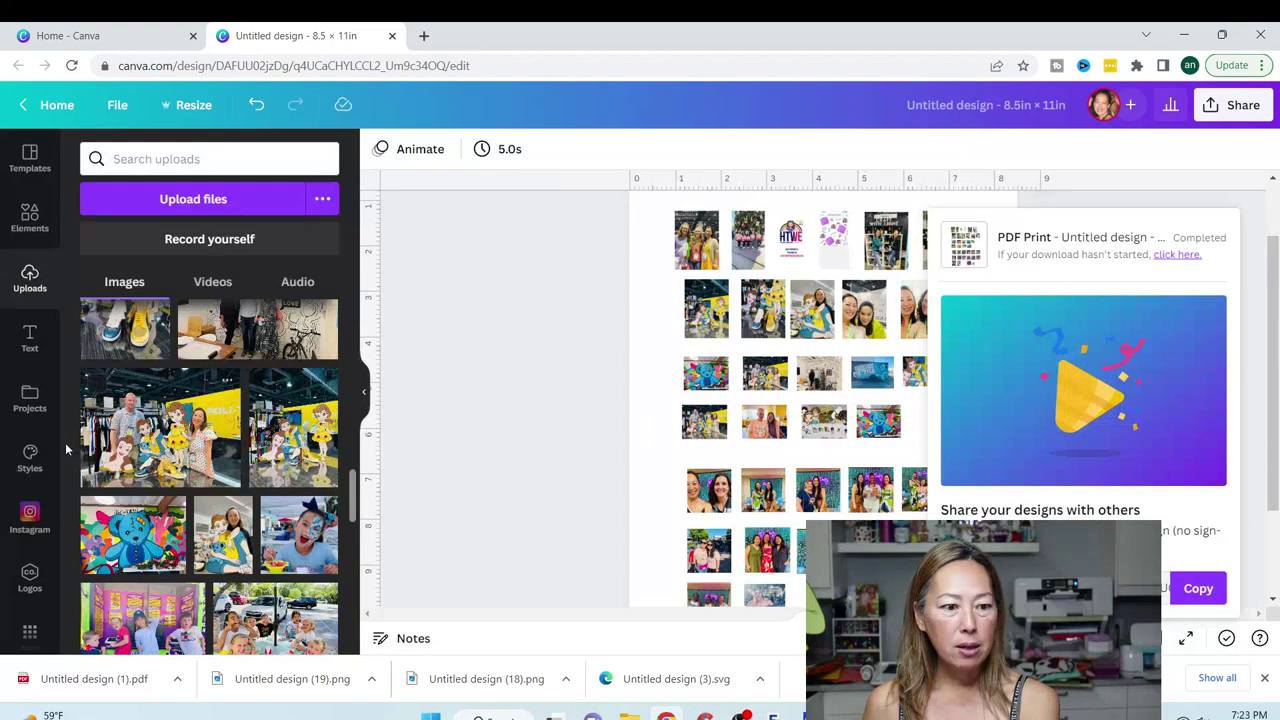
Open the downloaded Untitled design (1).pdf and choose the Brother HL-L3210CW series printer in the system print dialog.
click(111, 672)
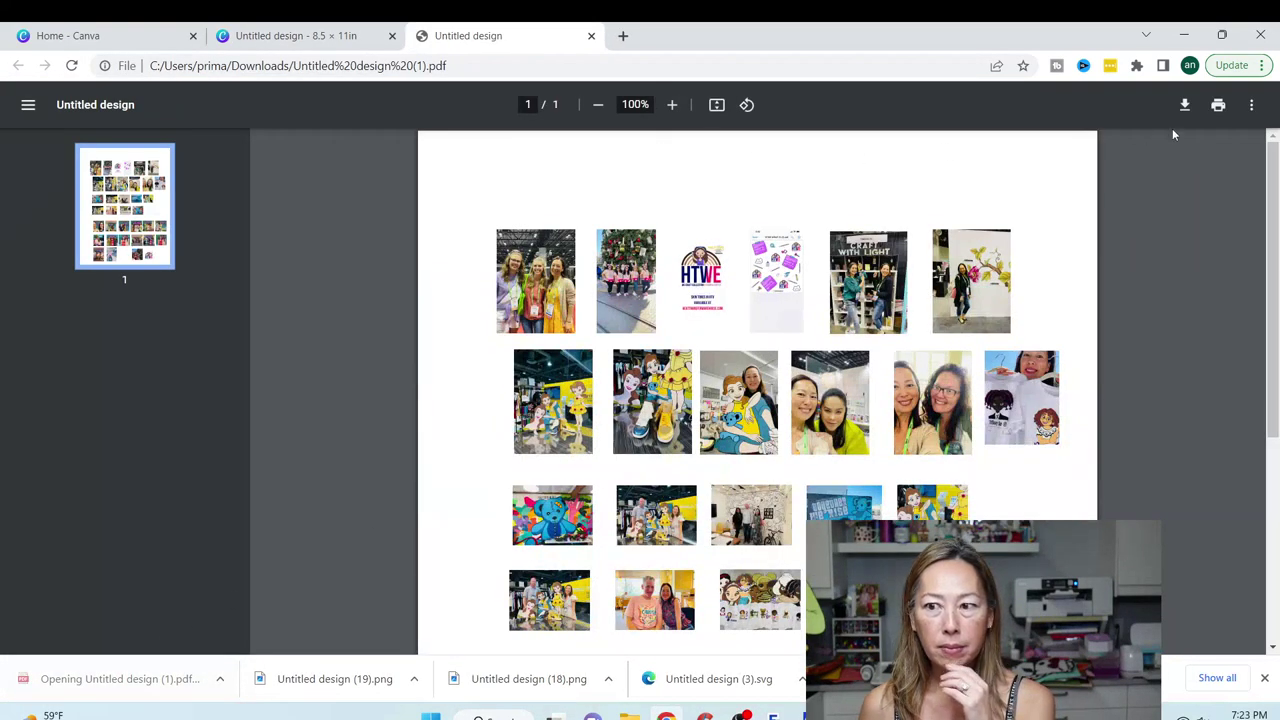
click(1218, 105)
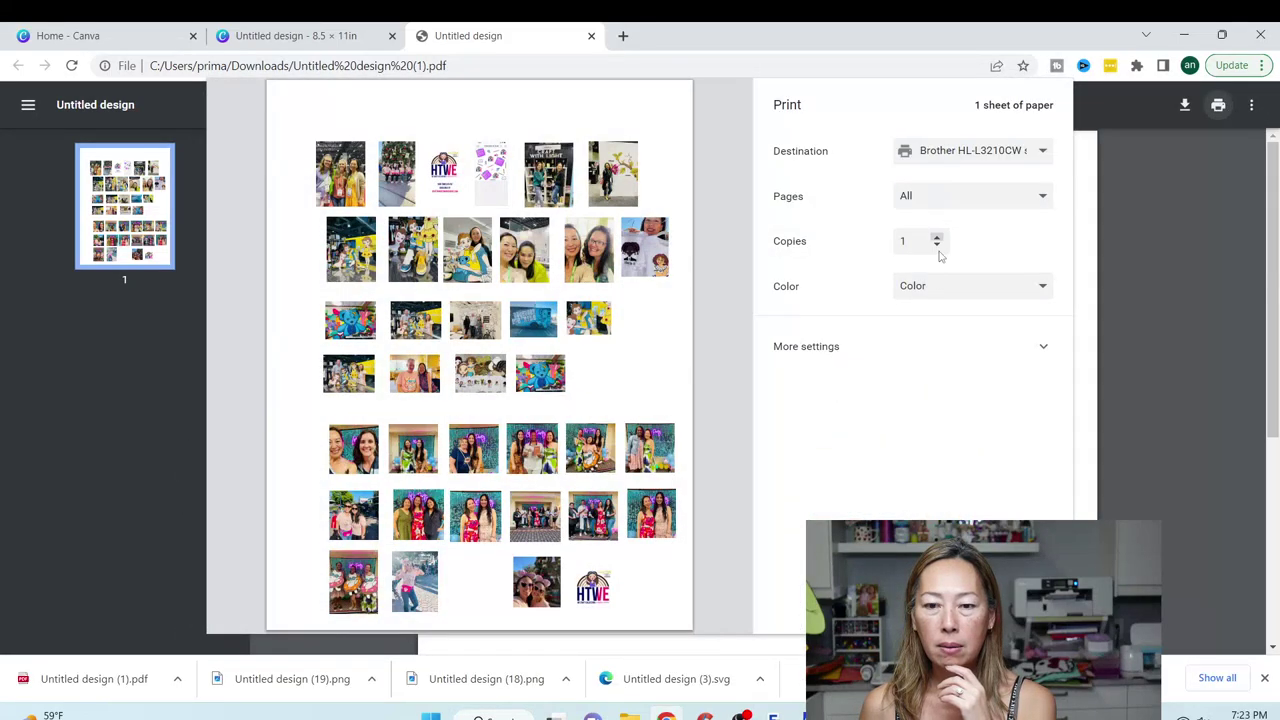
click(931, 354)
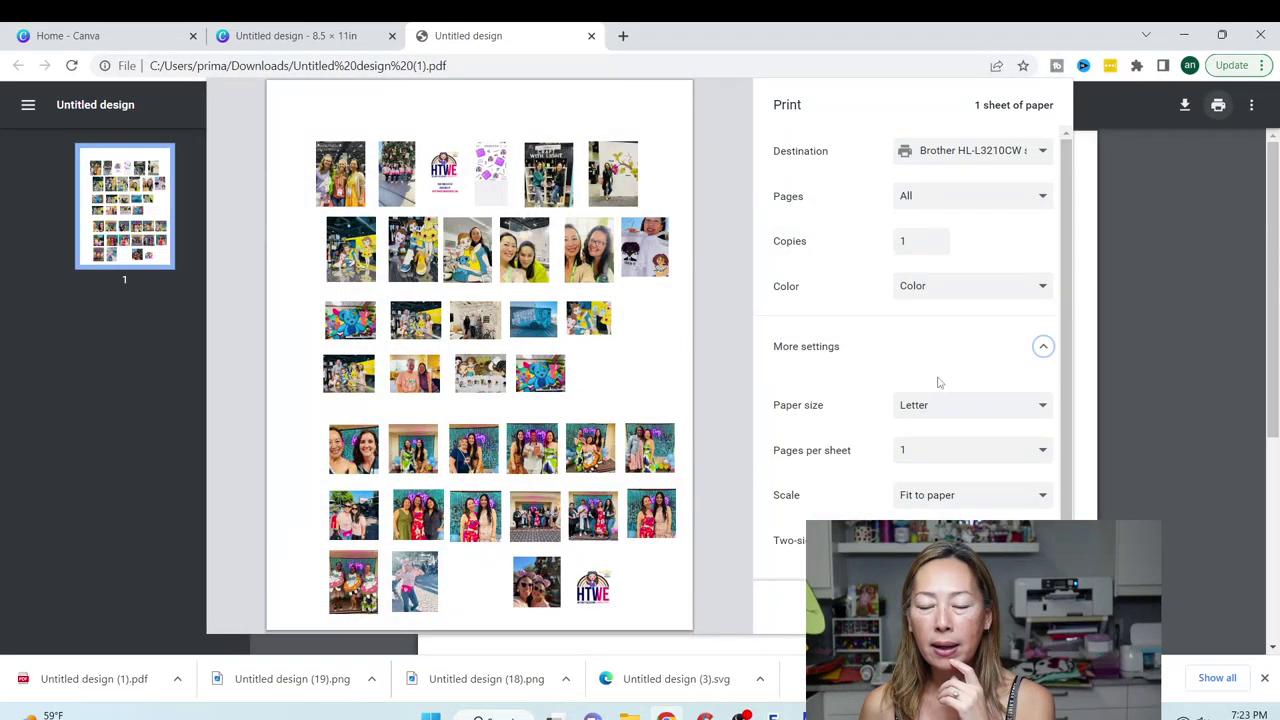
scroll(938, 334, down, 1)
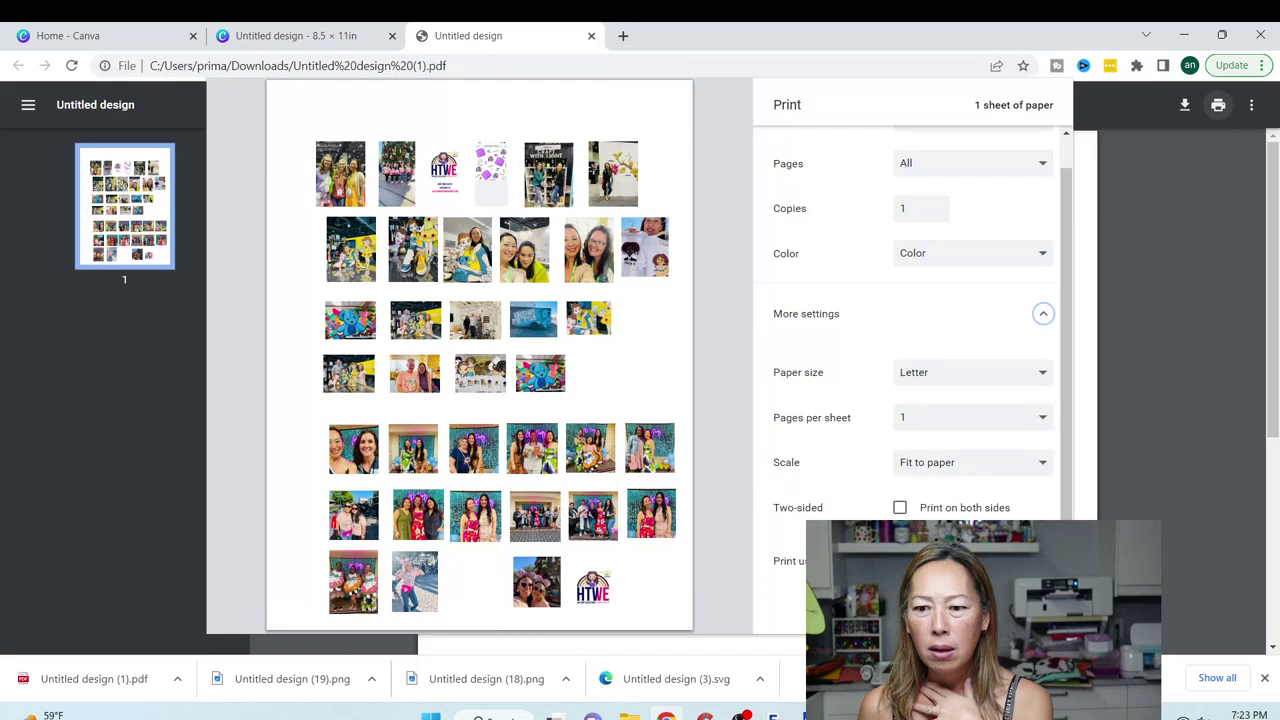
click(790, 561)
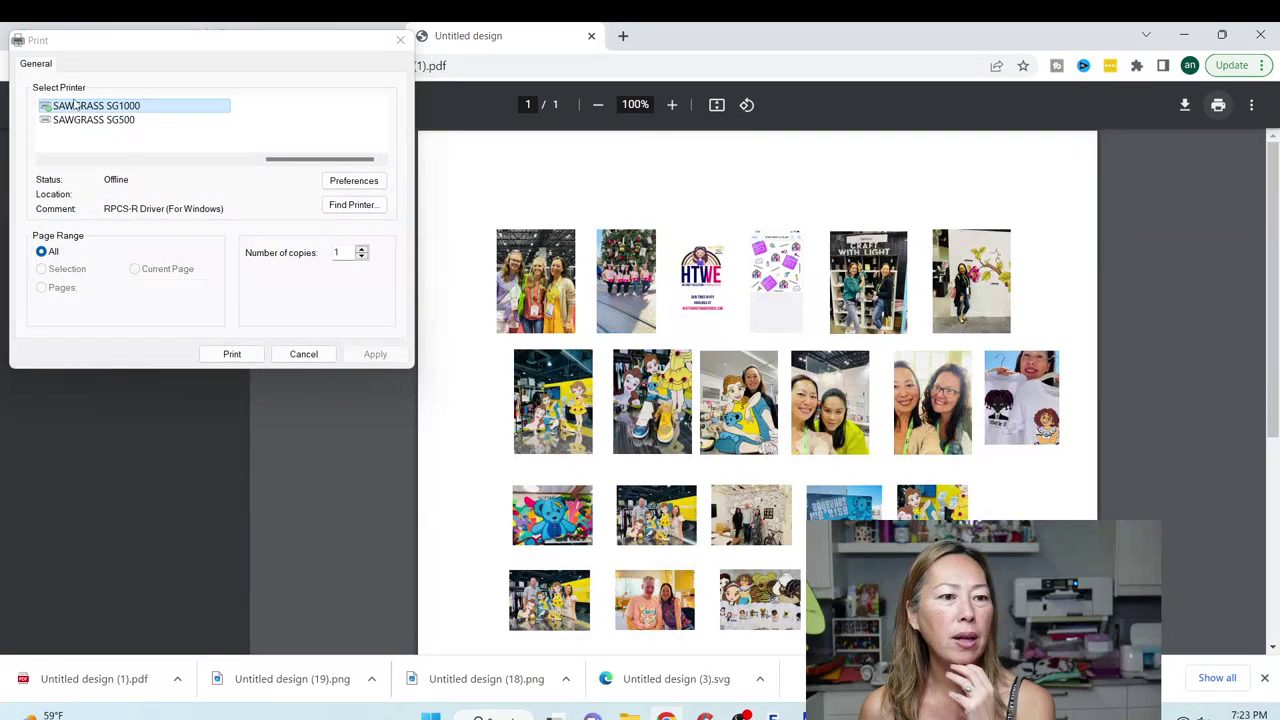
click(80, 105)
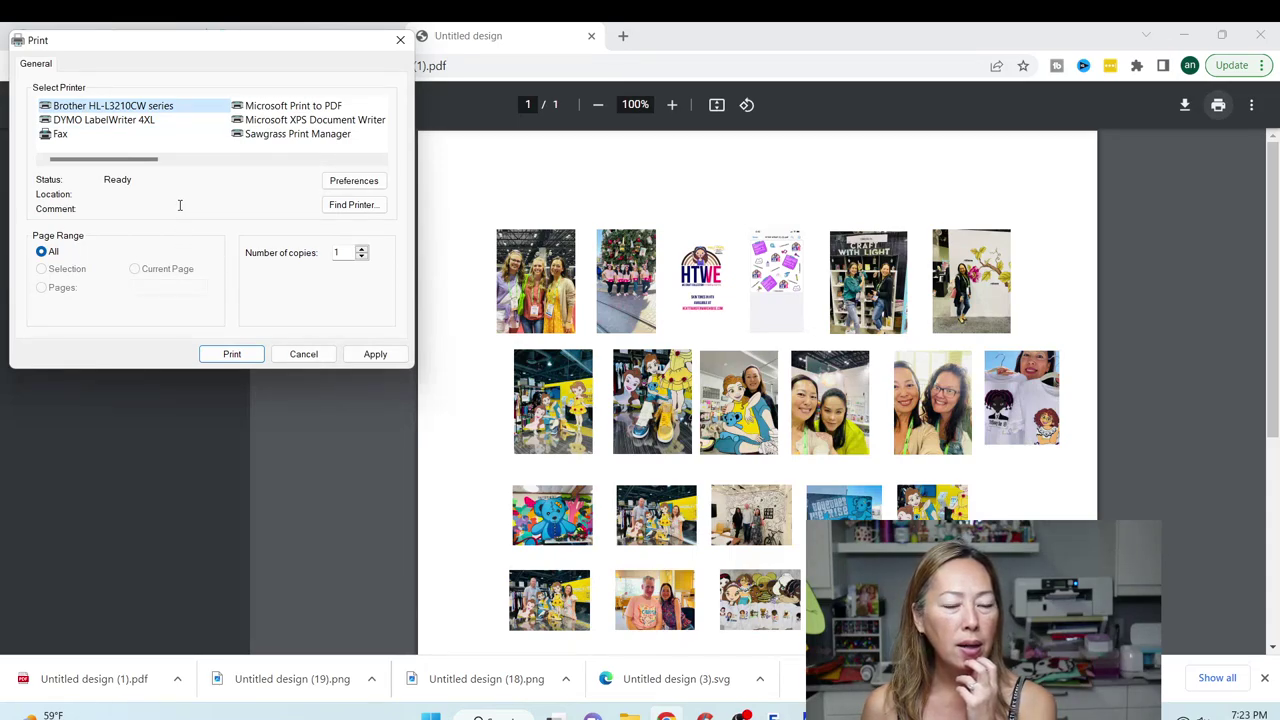
In the printer preferences, set the media type to Glossy Paper and the print quality to Fine (2400 dpi class).
click(358, 181)
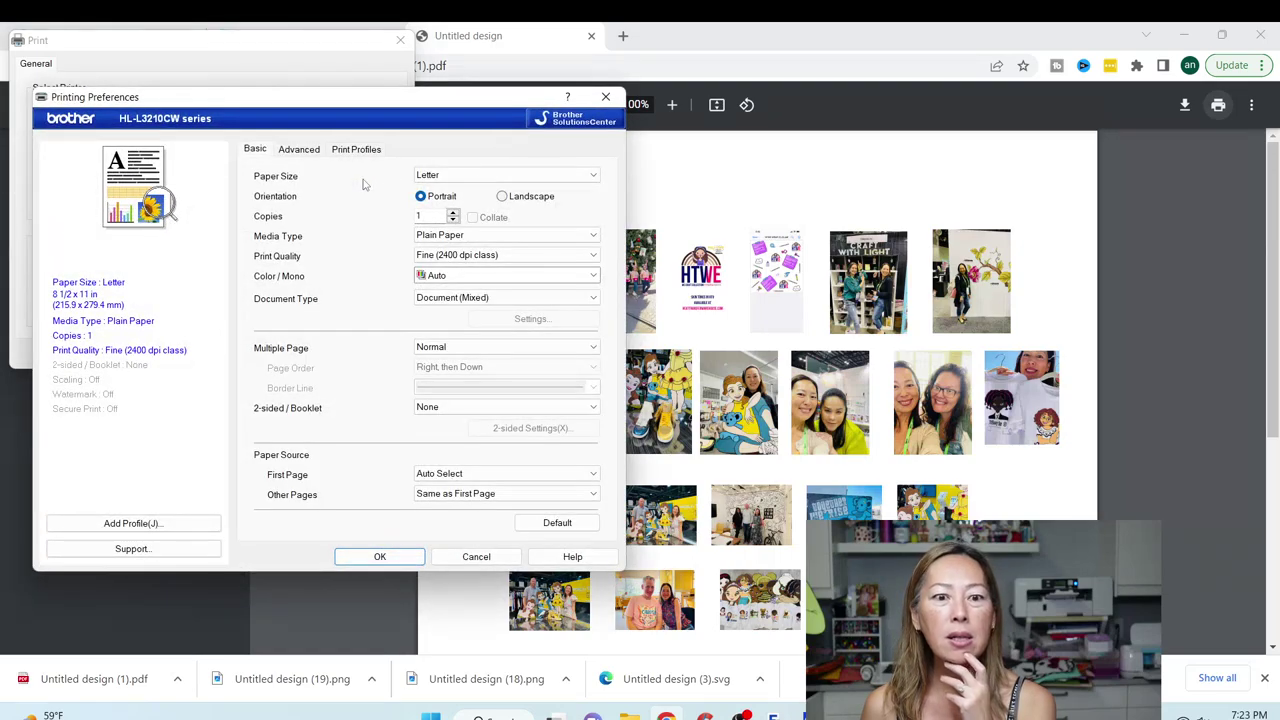
click(428, 236)
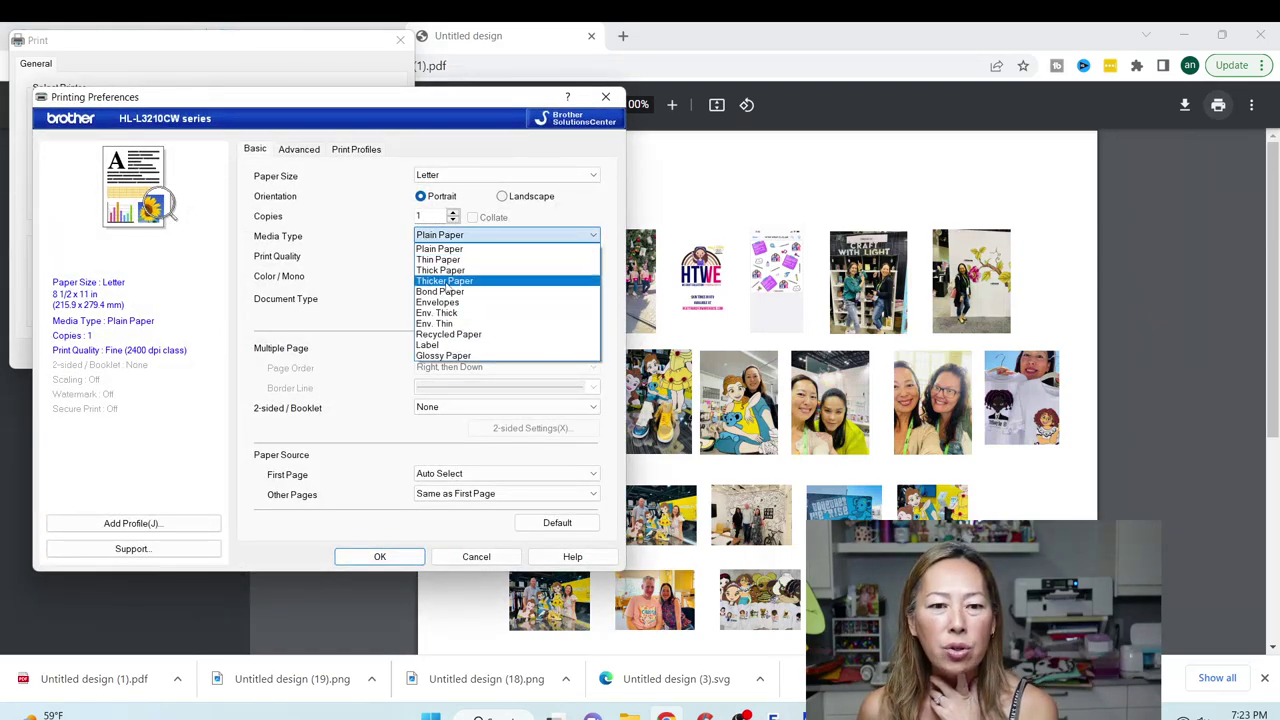
click(458, 357)
click(405, 408)
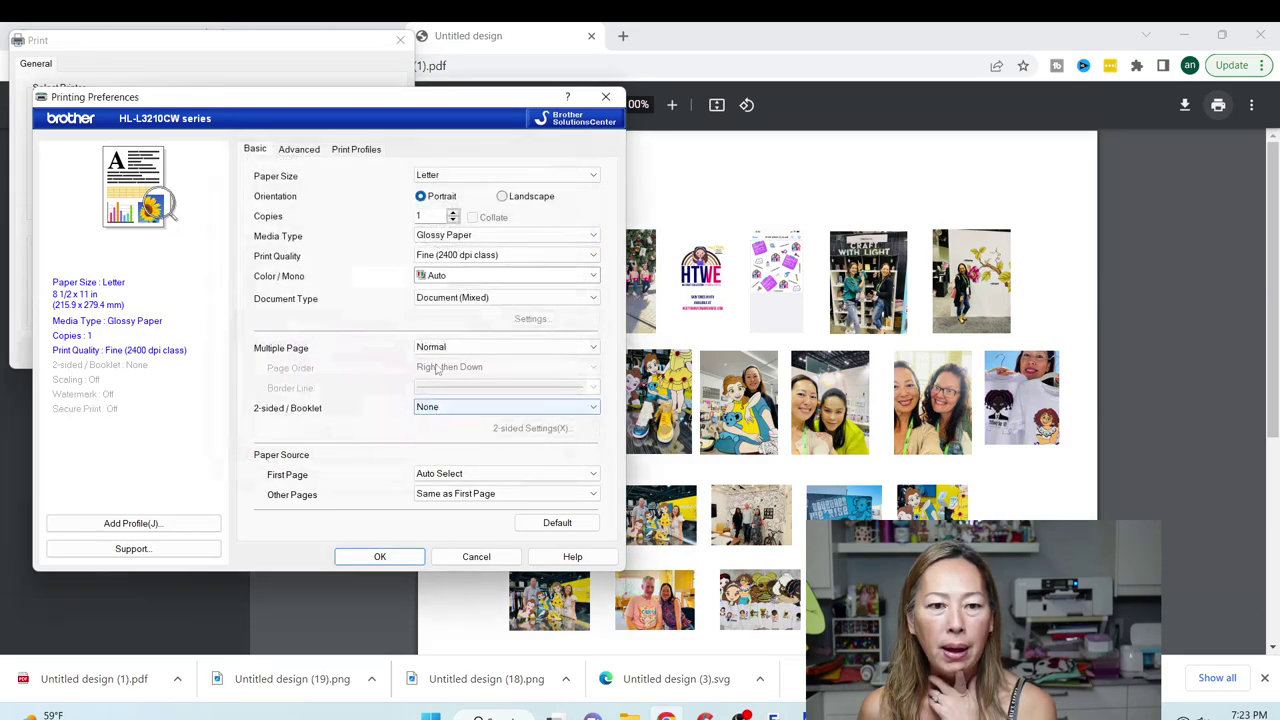
click(440, 258)
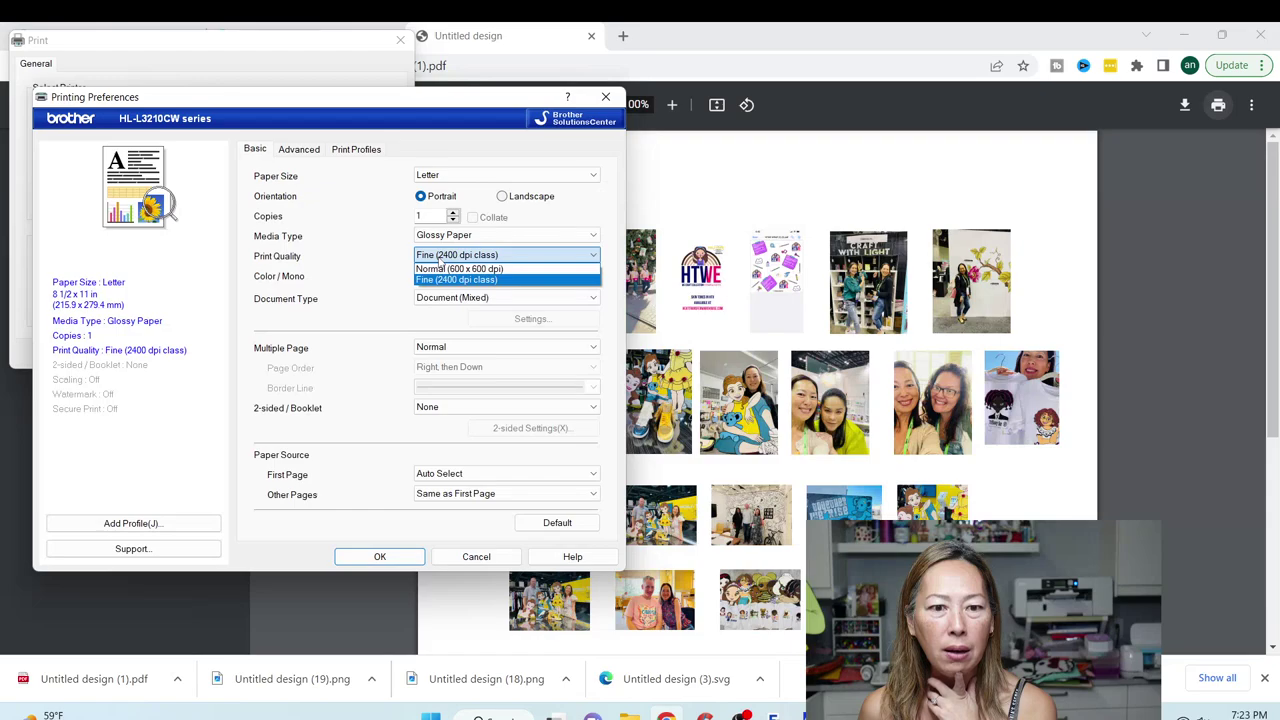
click(424, 279)
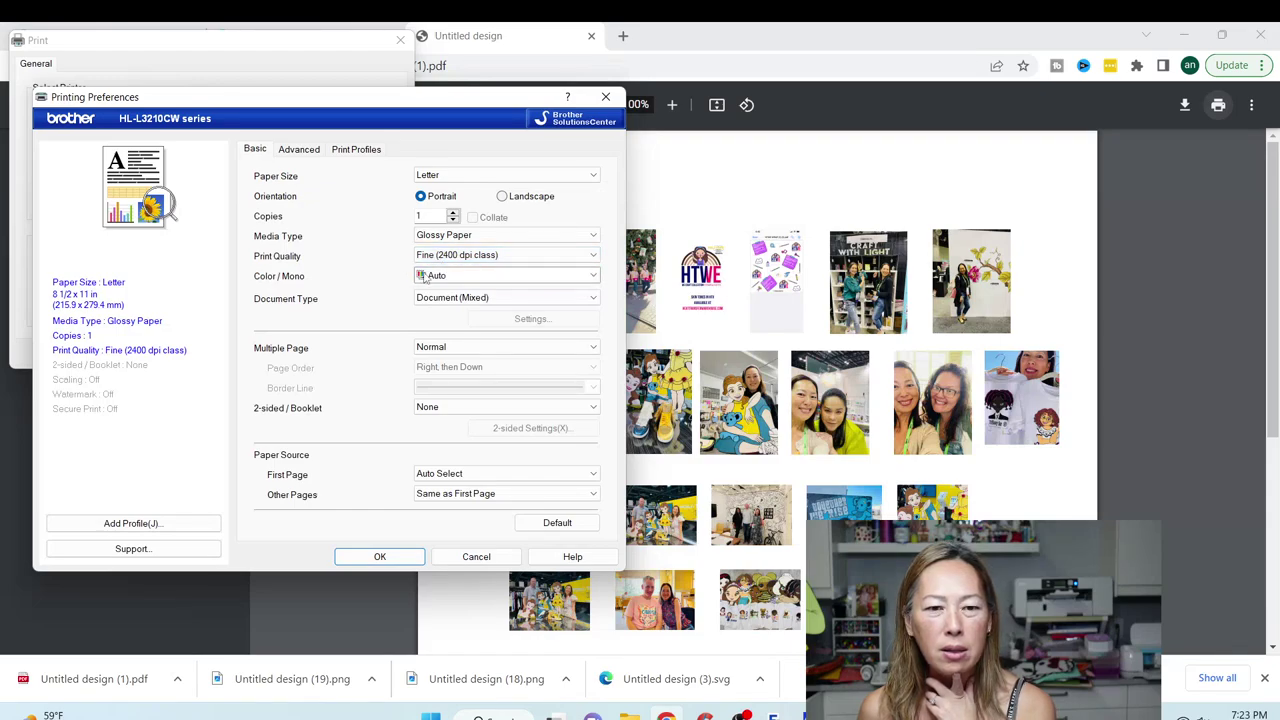
Set the document type to Photo / Image and the first page's paper source to Tray1.
click(432, 296)
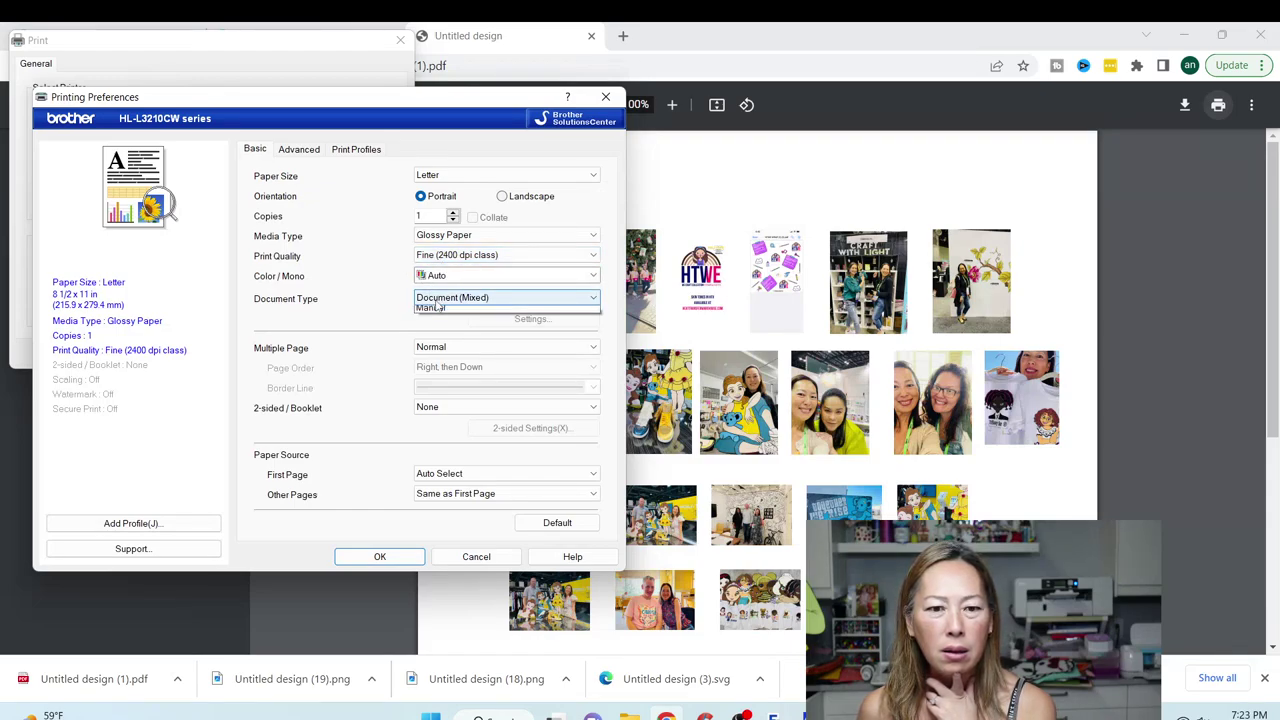
click(431, 322)
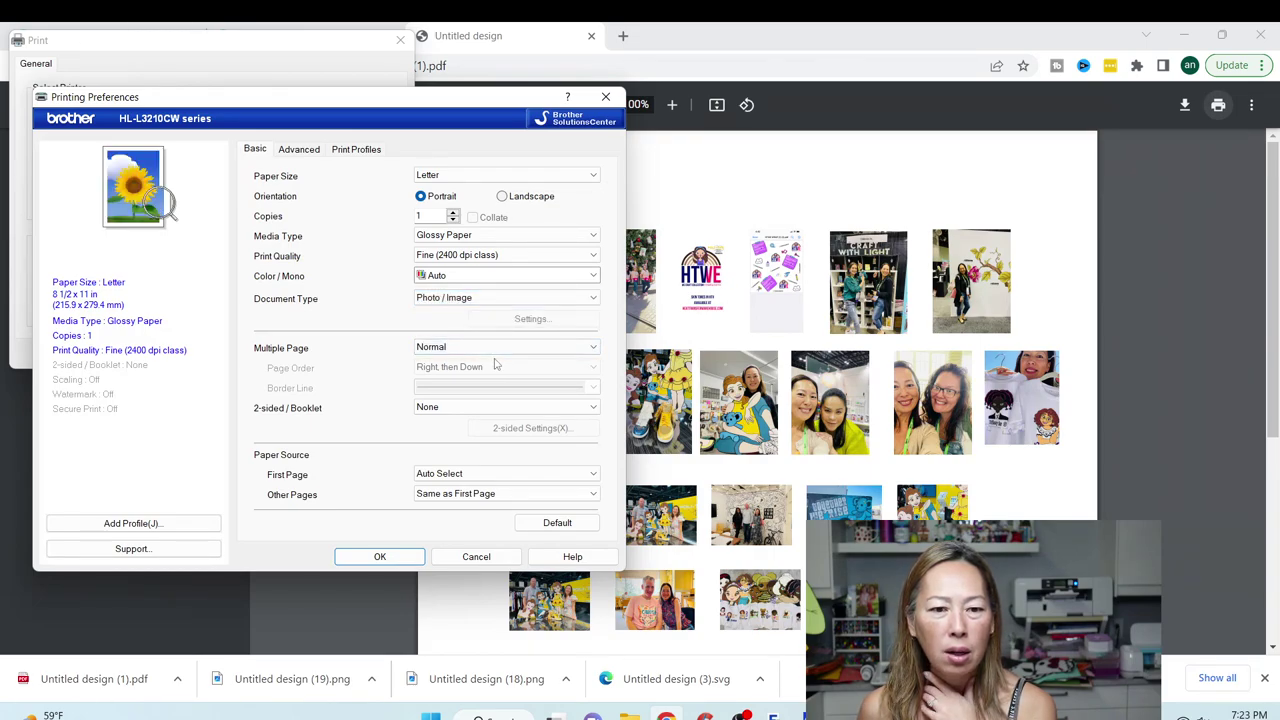
scroll(491, 476, down, 1)
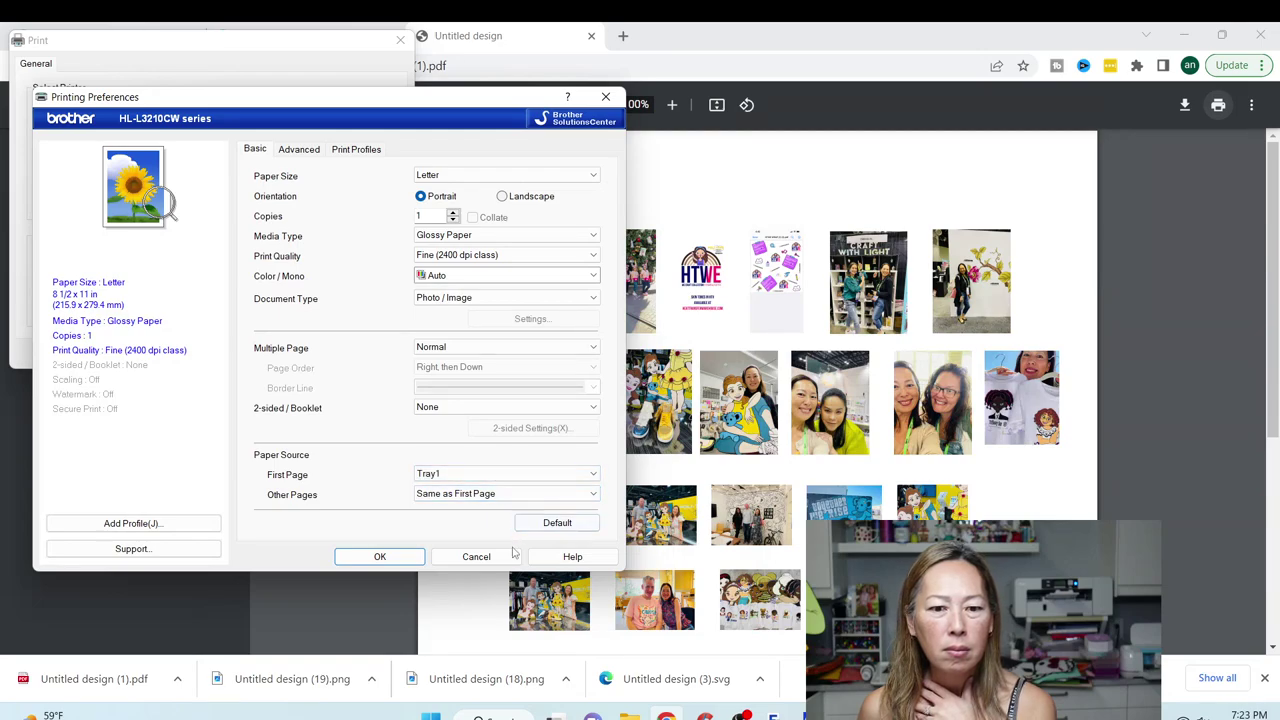
Review the advanced and profile preferences, accept the printer settings and print 2 copies of the photo sheet.
click(297, 149)
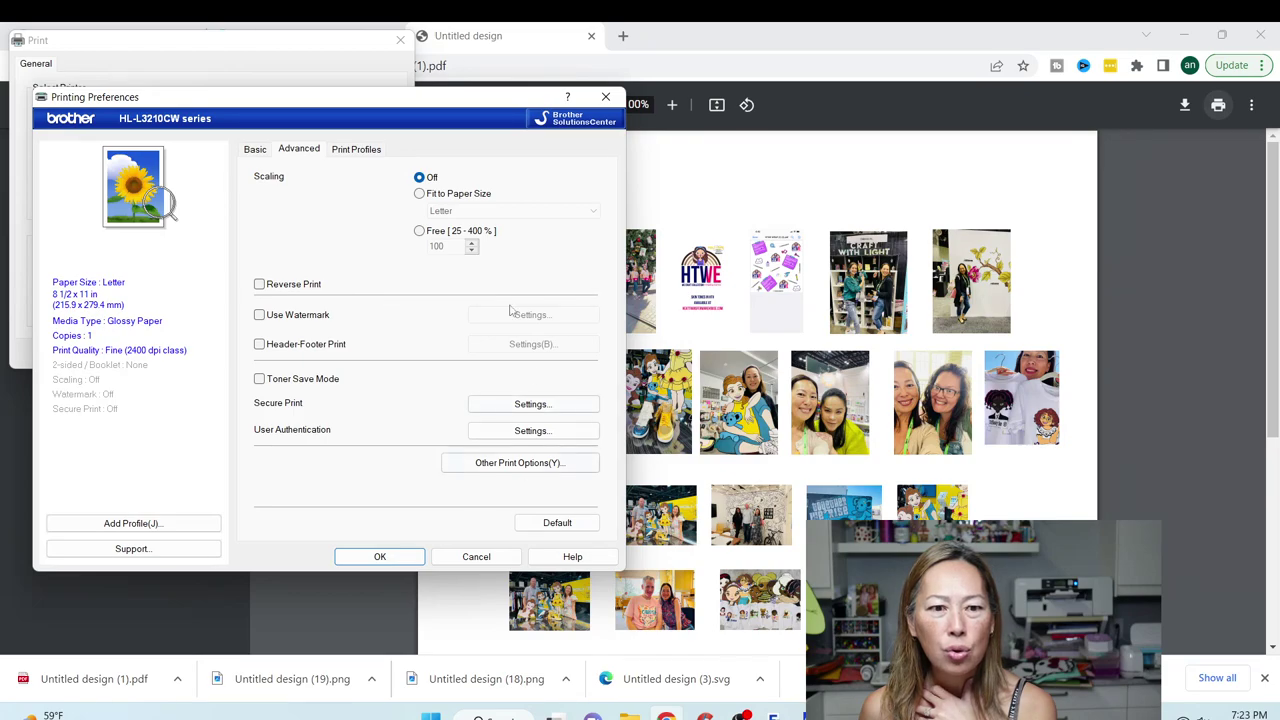
click(358, 149)
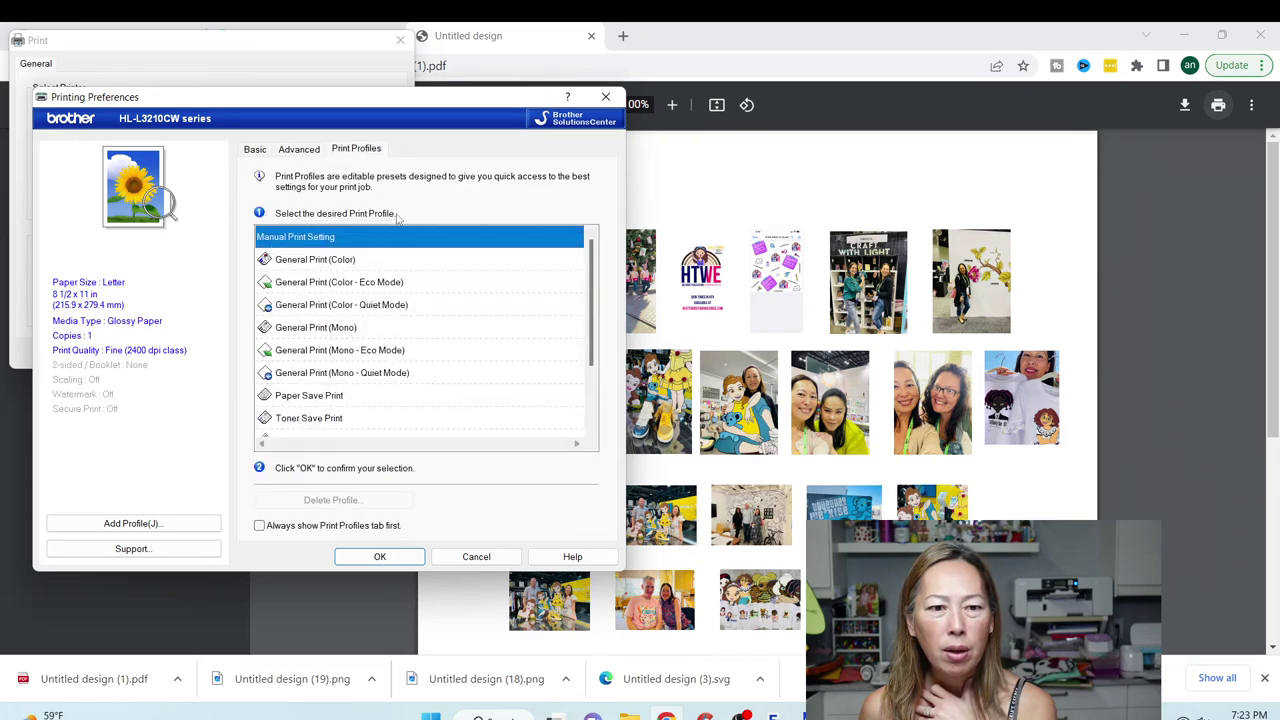
click(255, 150)
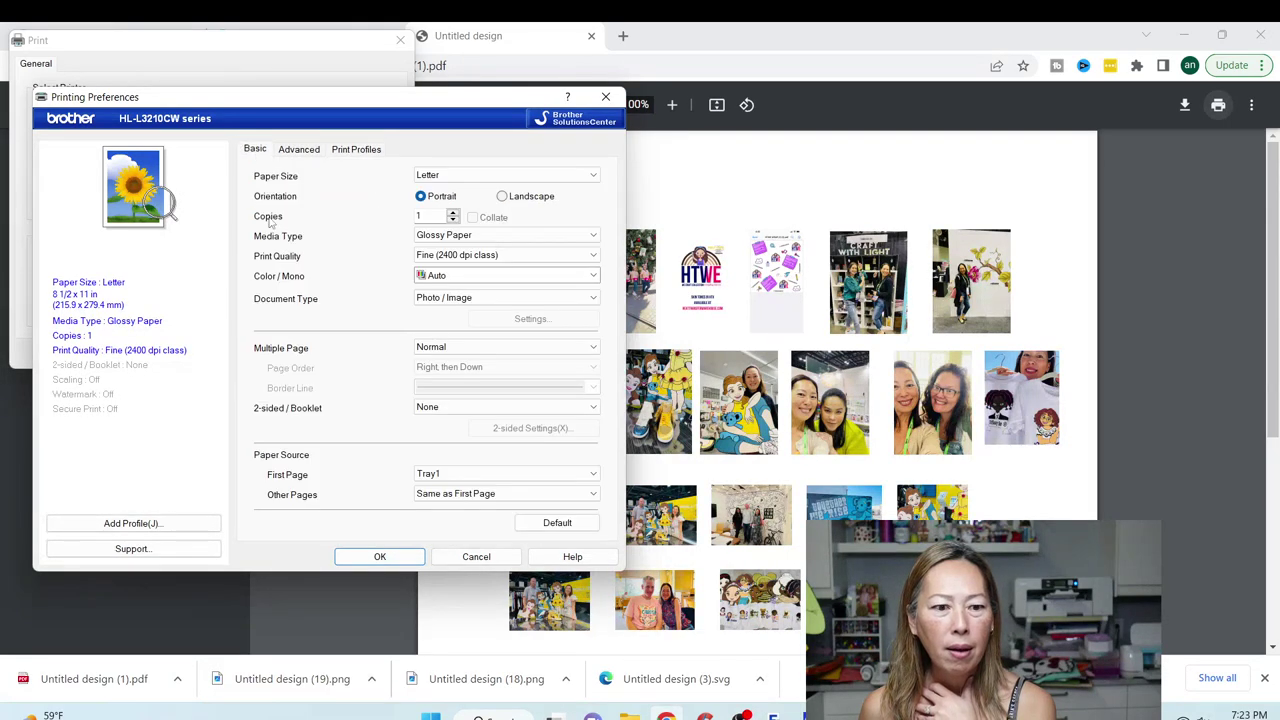
click(380, 557)
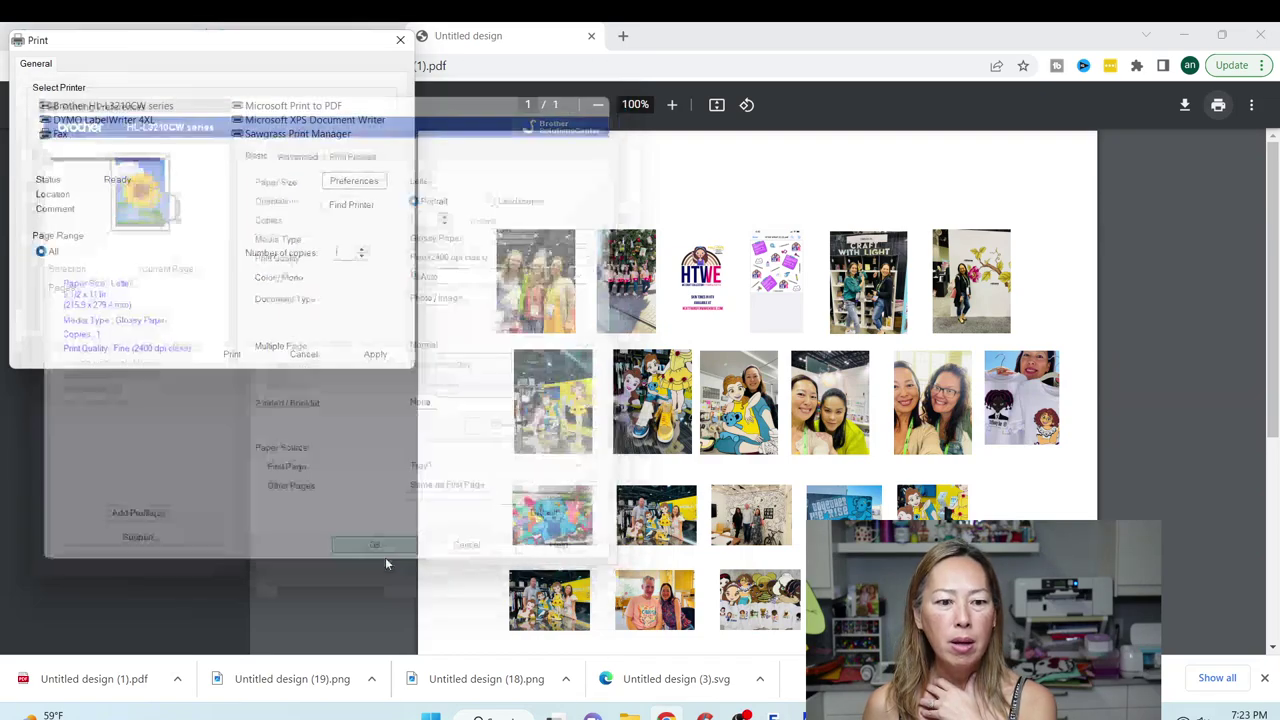
click(362, 248)
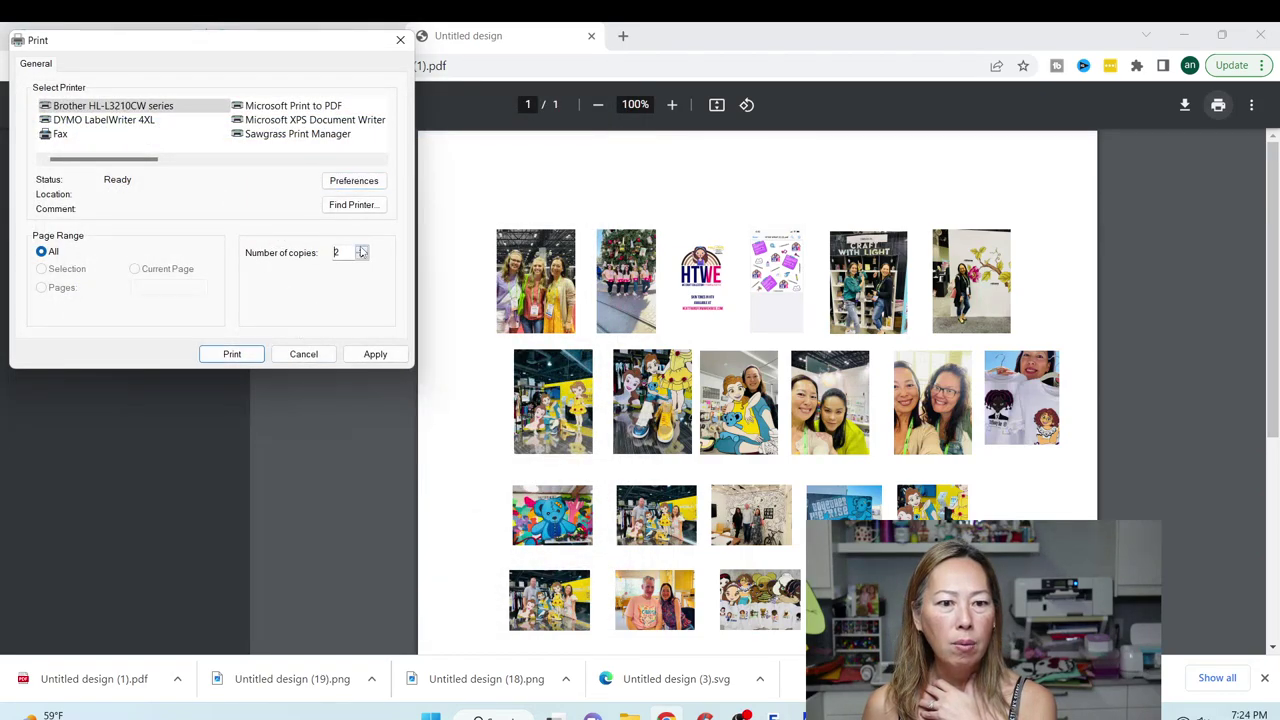
click(233, 354)
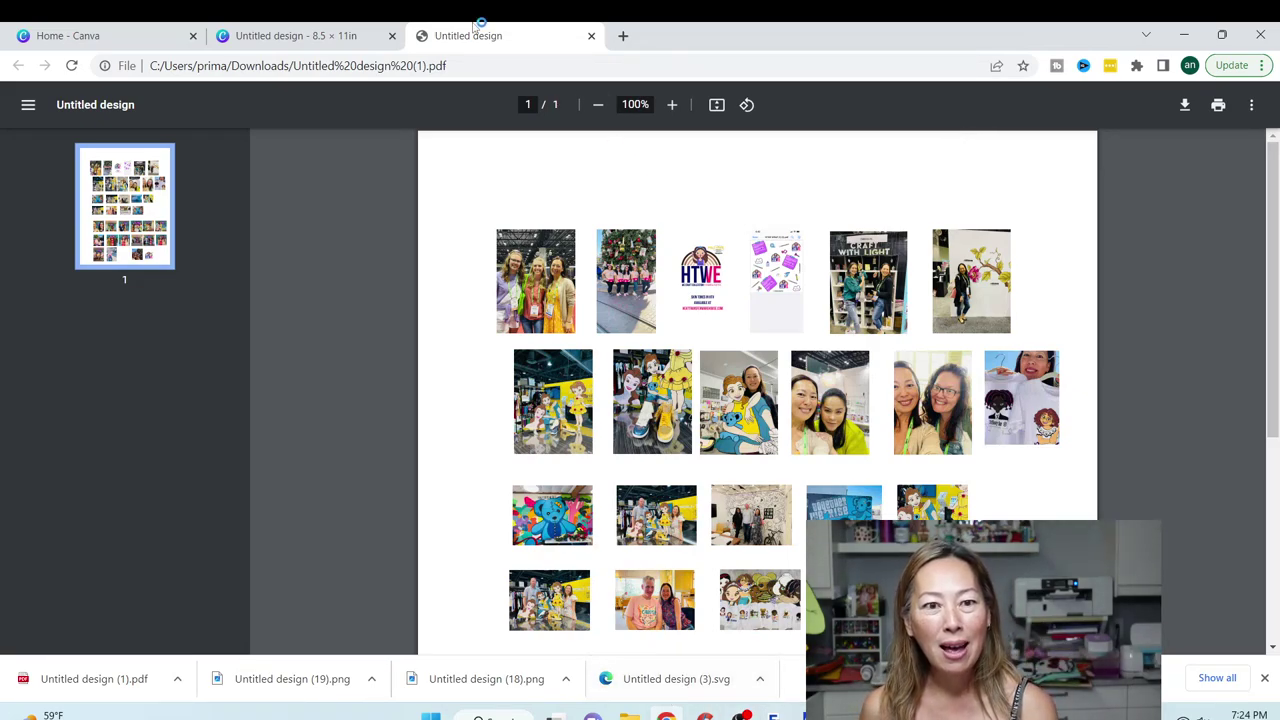
Launch Cricut Design Space from design.cricut.com and open the image upload page.
click(355, 35)
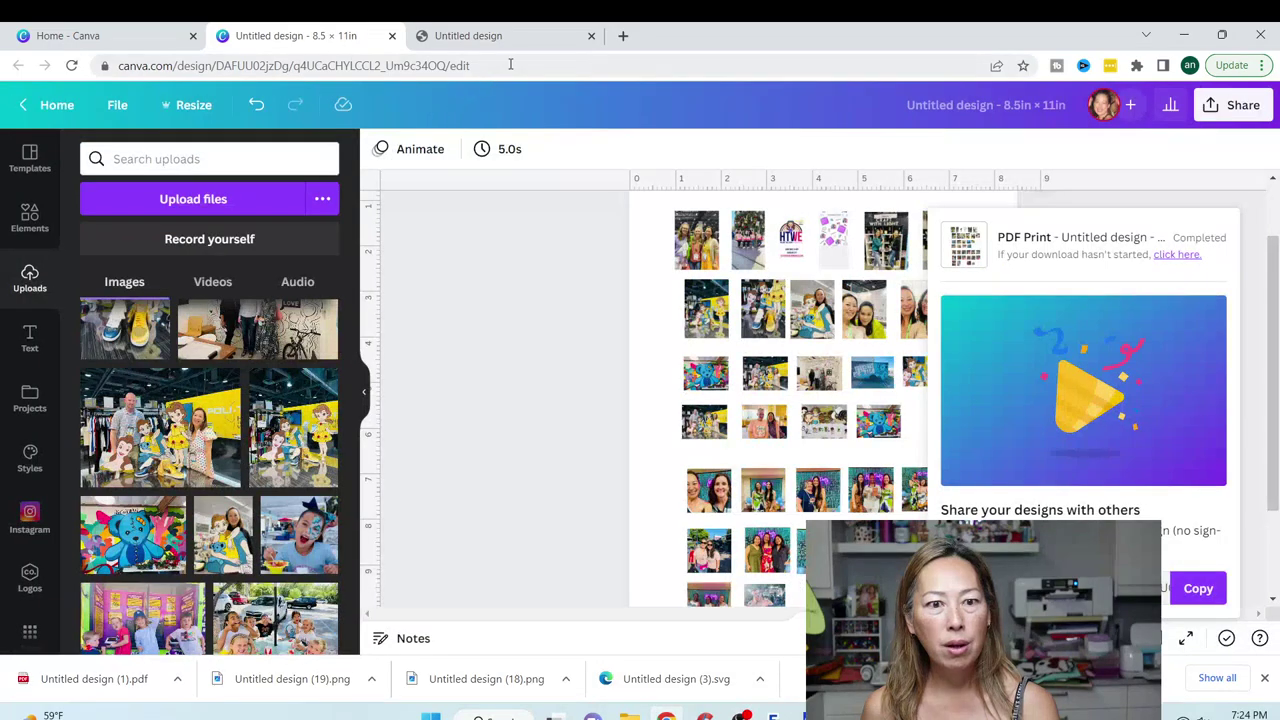
click(623, 35)
text(des)
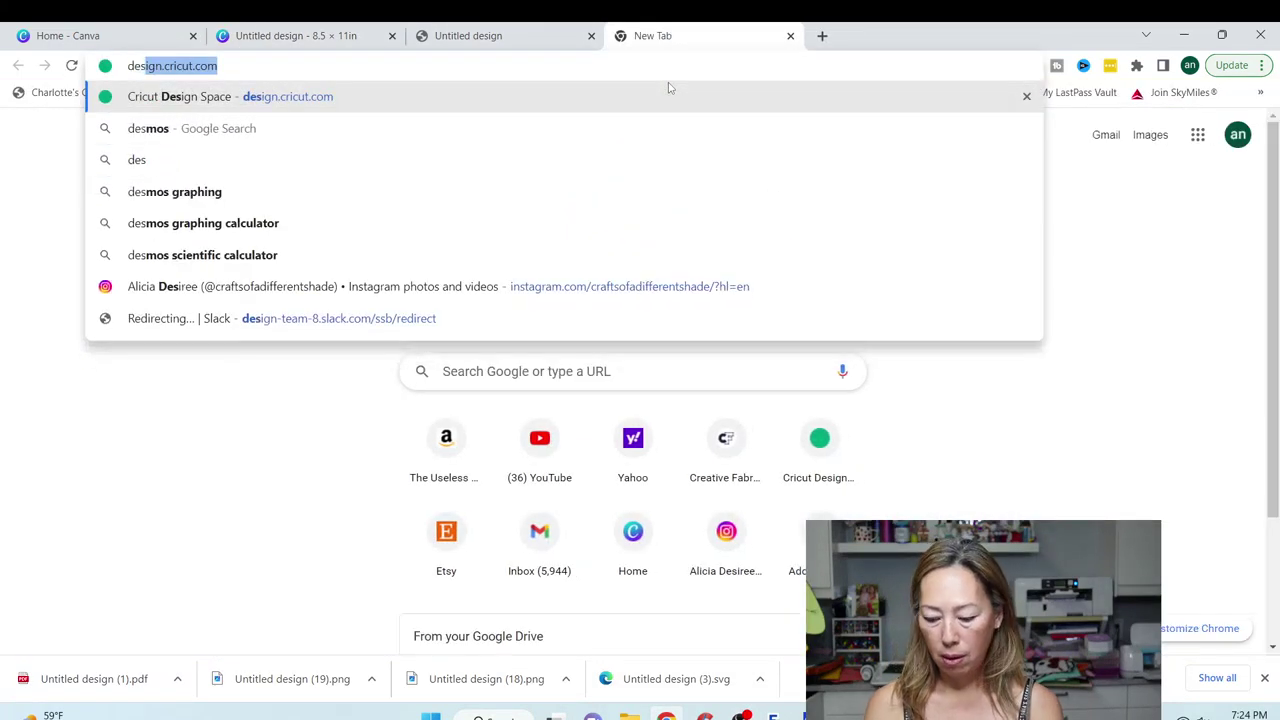
key(Return)
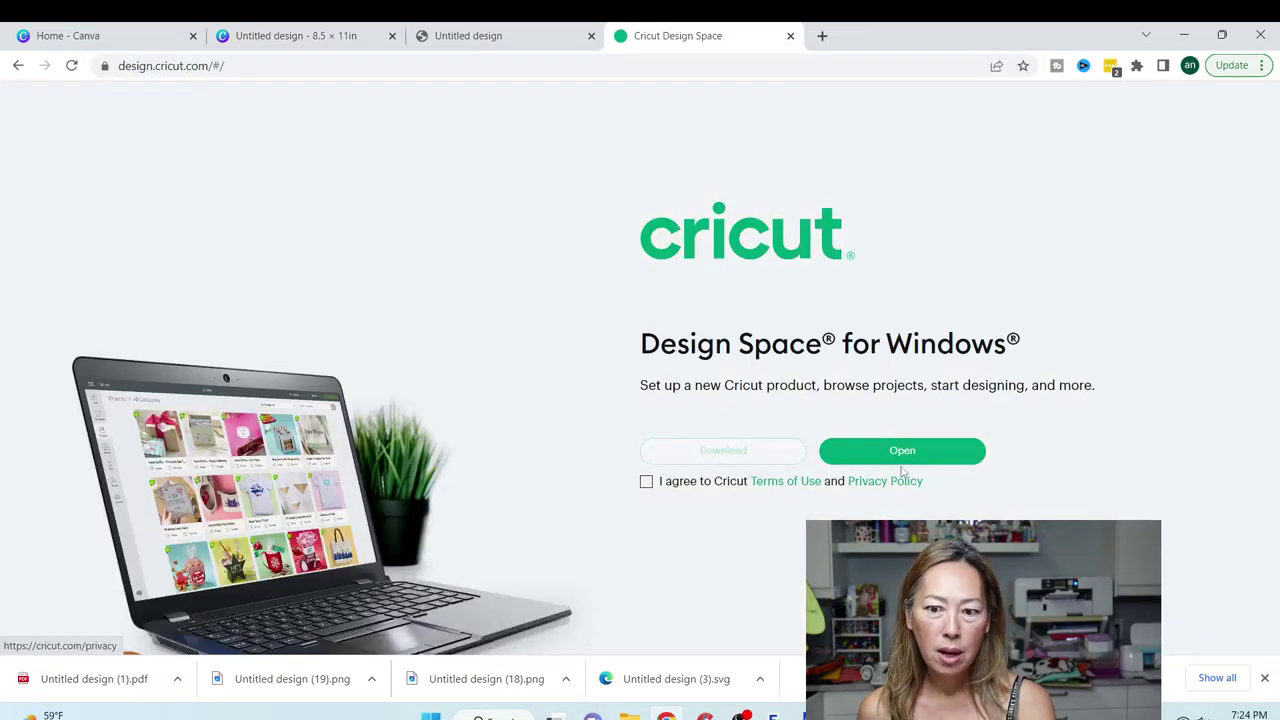
click(900, 455)
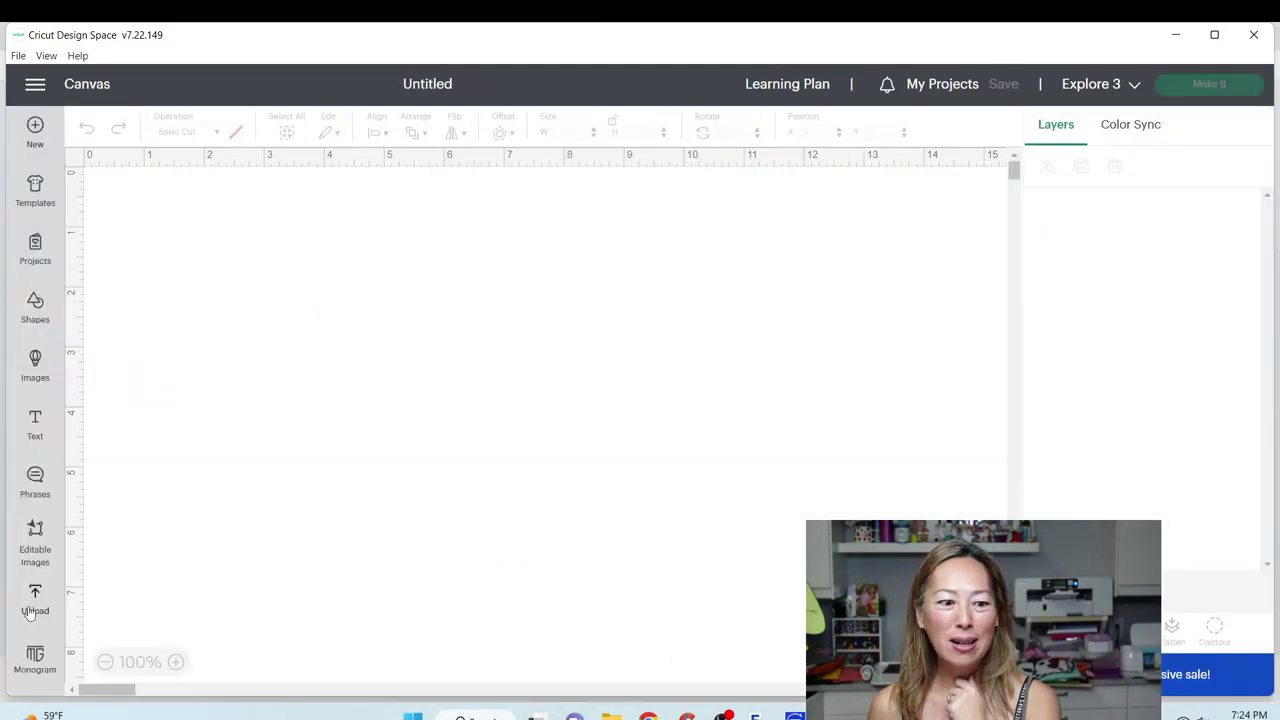
click(30, 600)
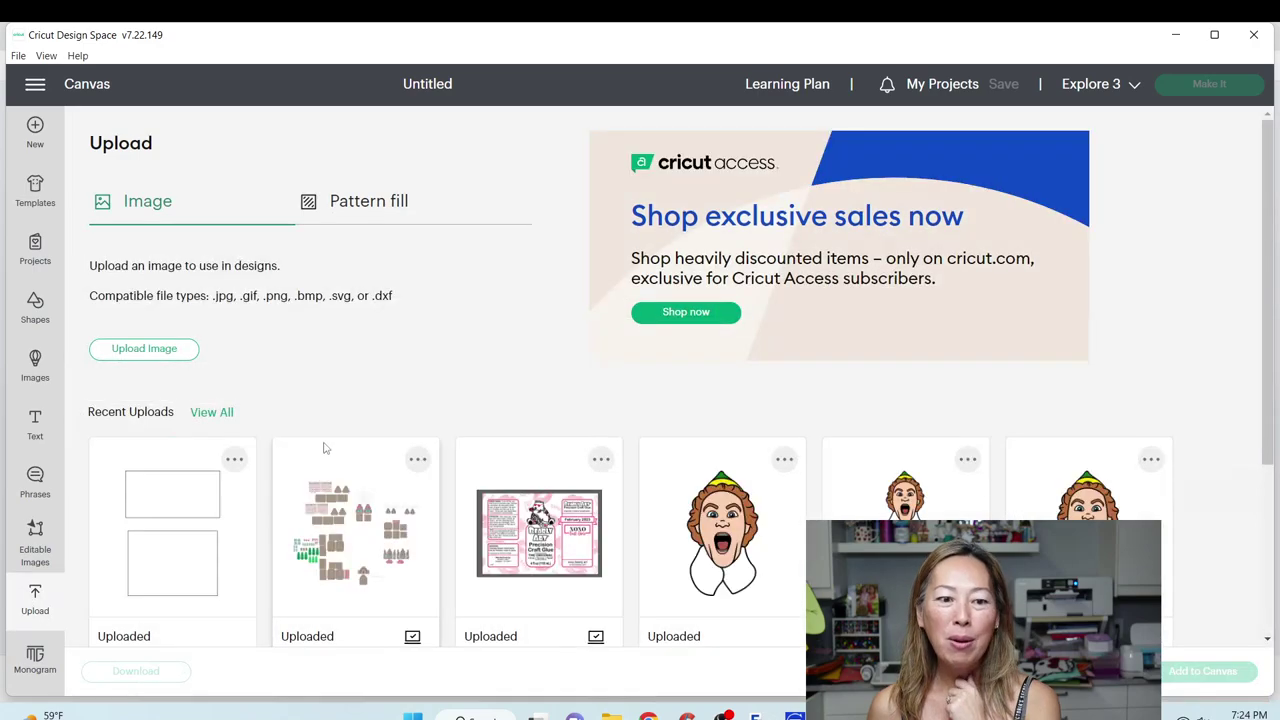
Try to upload the PDF file Untitled design (1) from the Downloads folder as a new image.
click(166, 355)
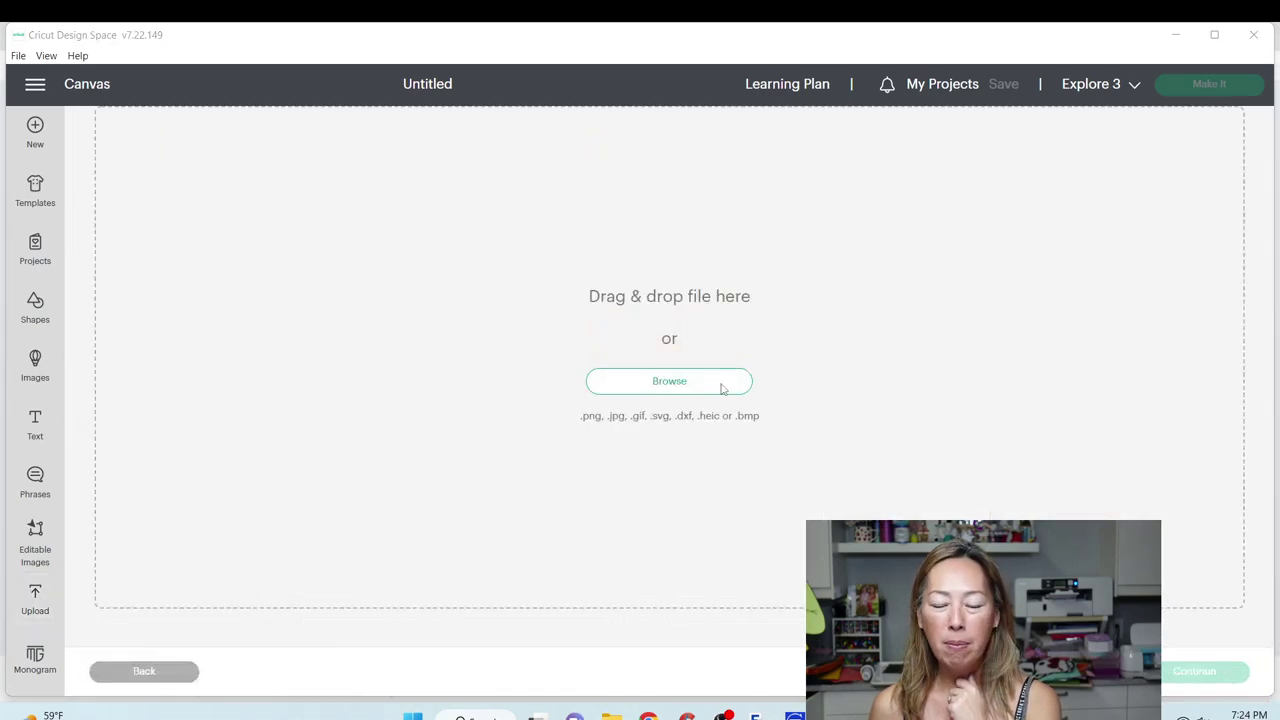
click(727, 382)
scroll(85, 196, up, 3)
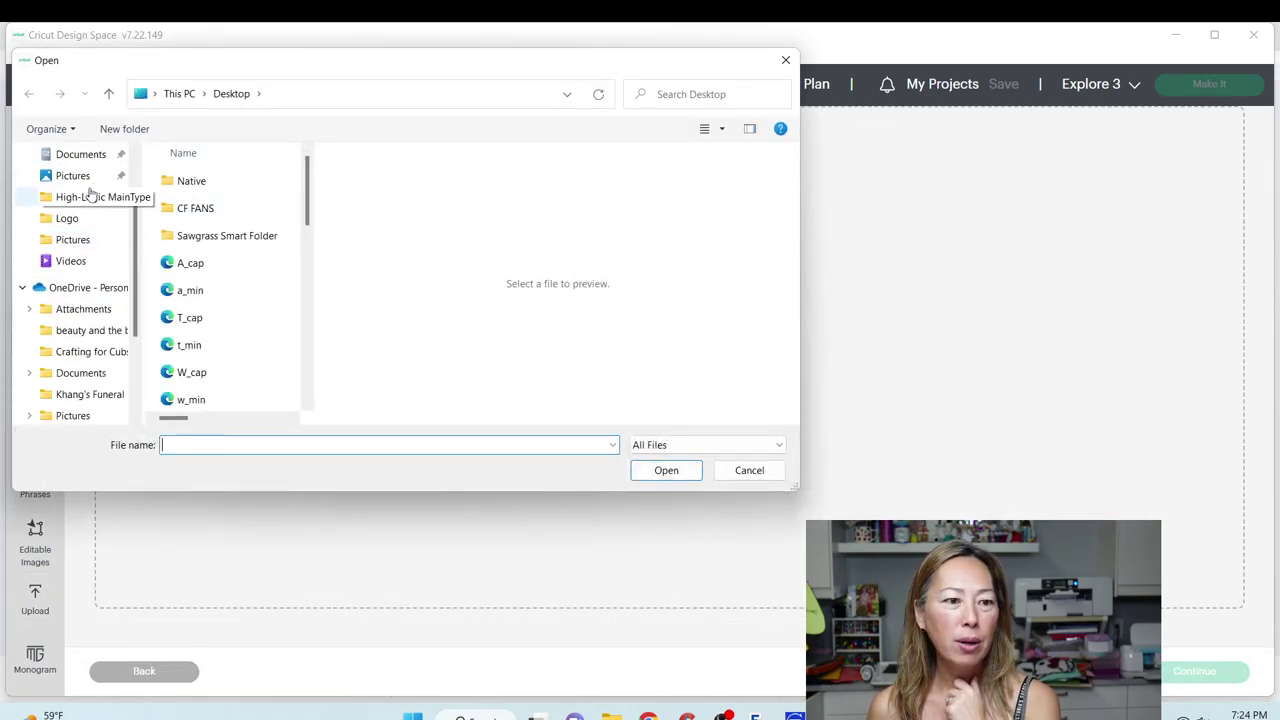
click(75, 200)
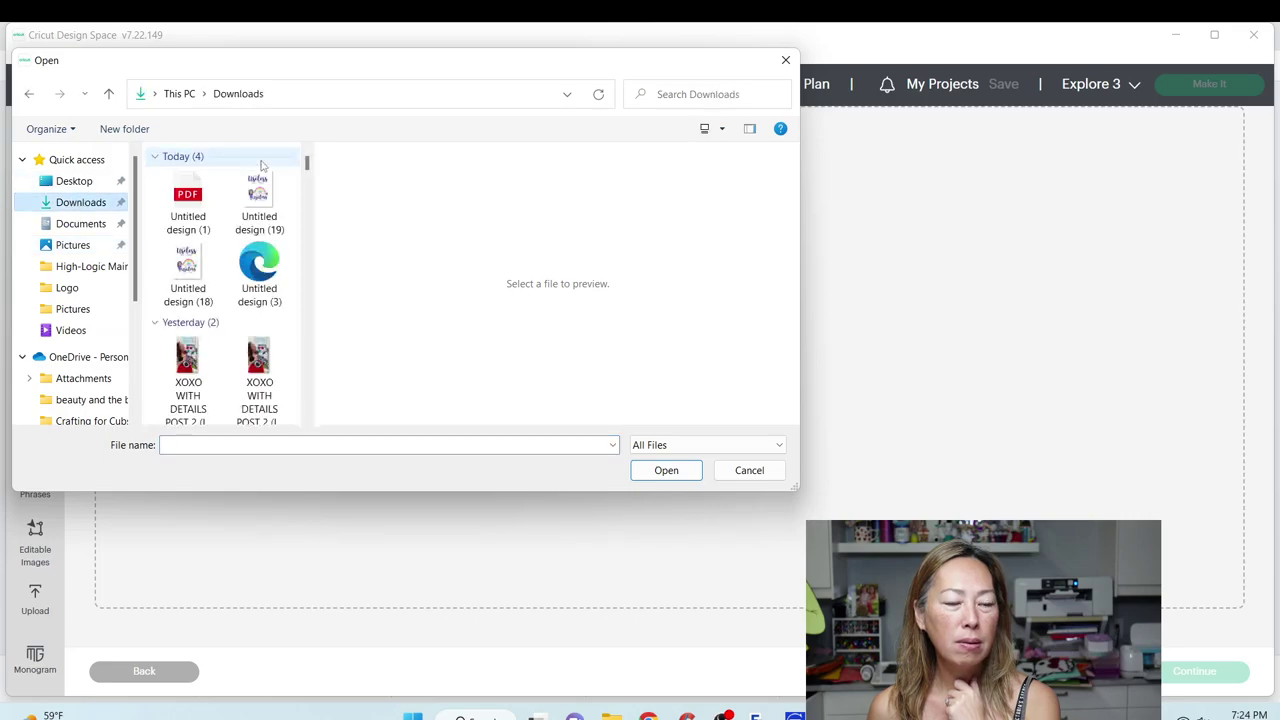
click(188, 196)
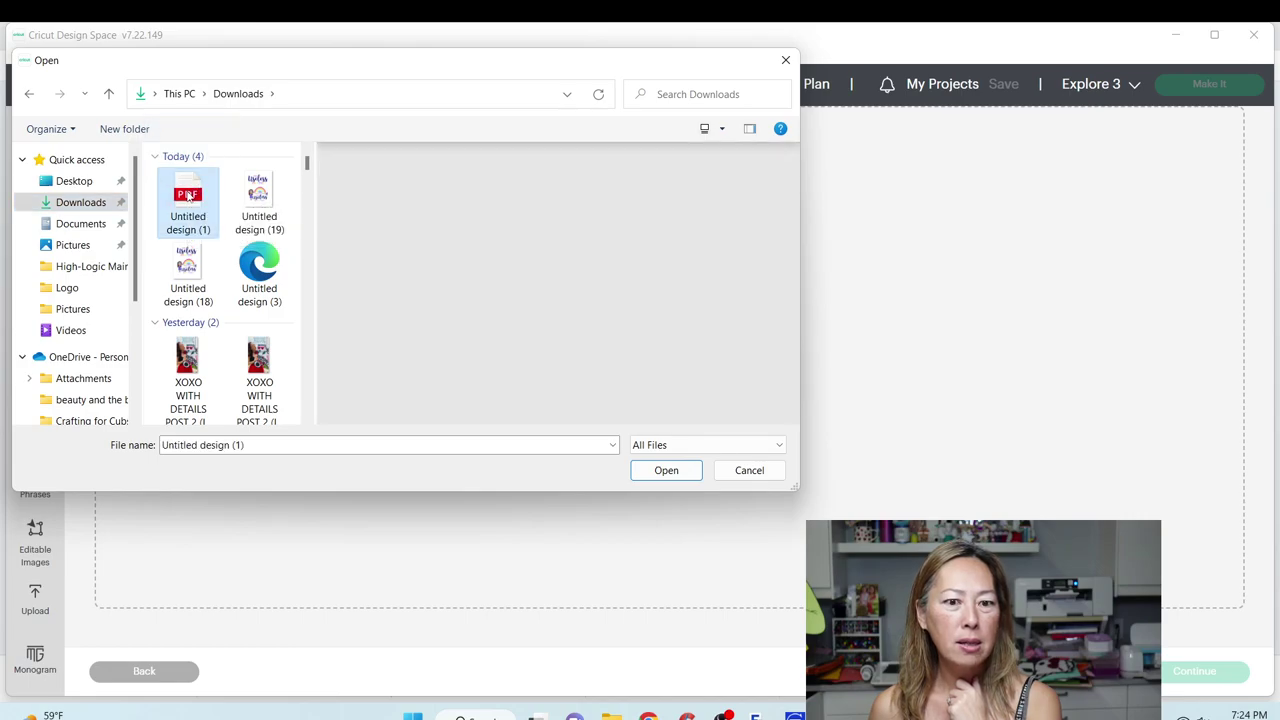
click(662, 470)
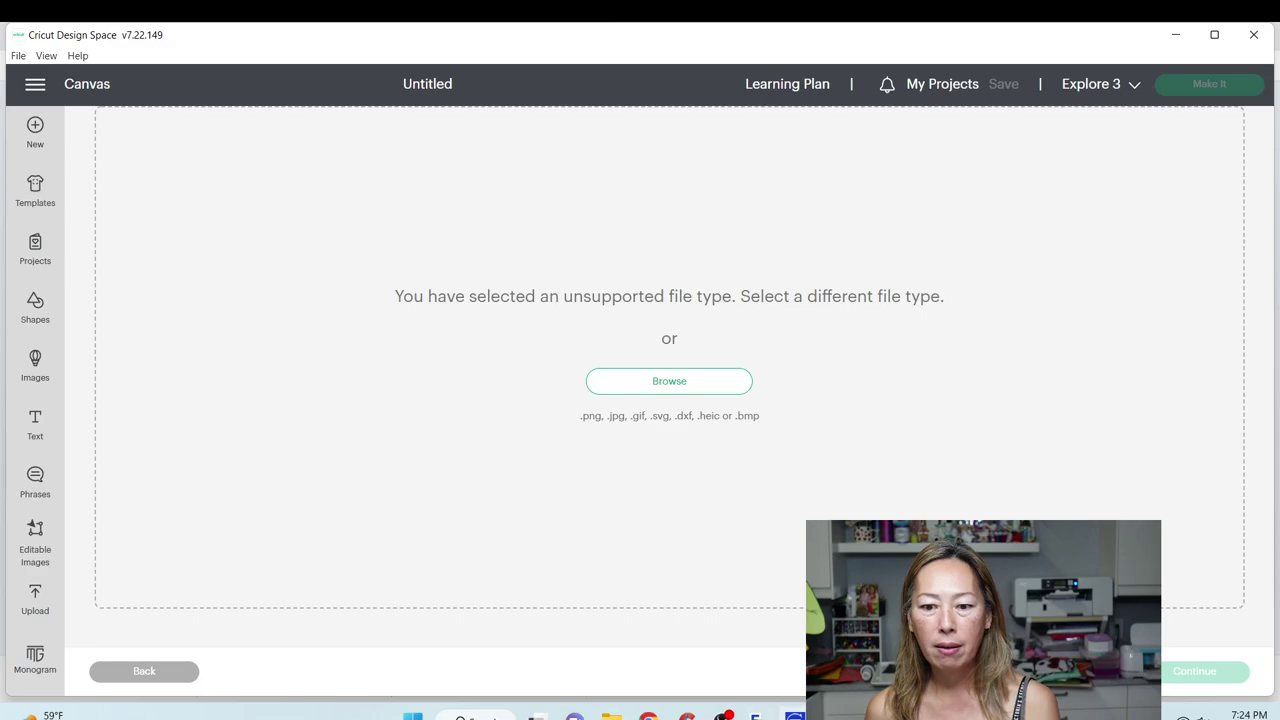
Switch to the 8.5 × 11 in photo sheet in Canva in the browser and download it as a PNG.
click(648, 716)
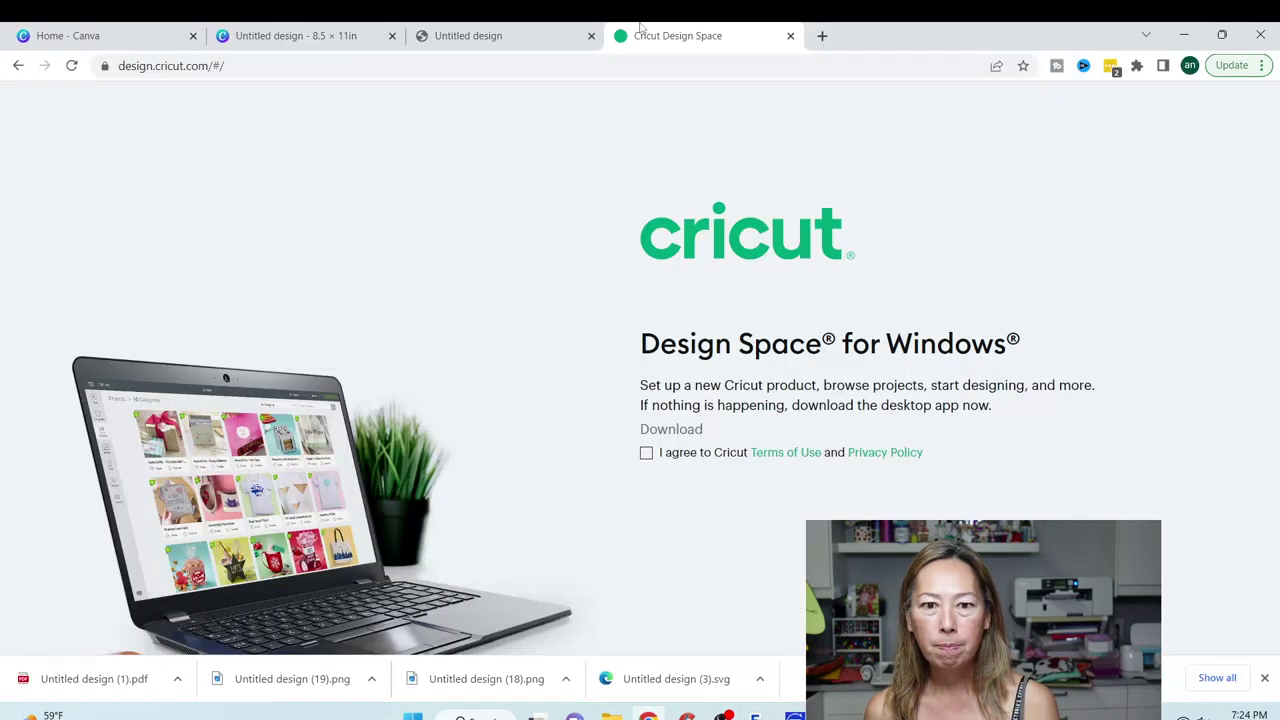
click(486, 35)
click(300, 35)
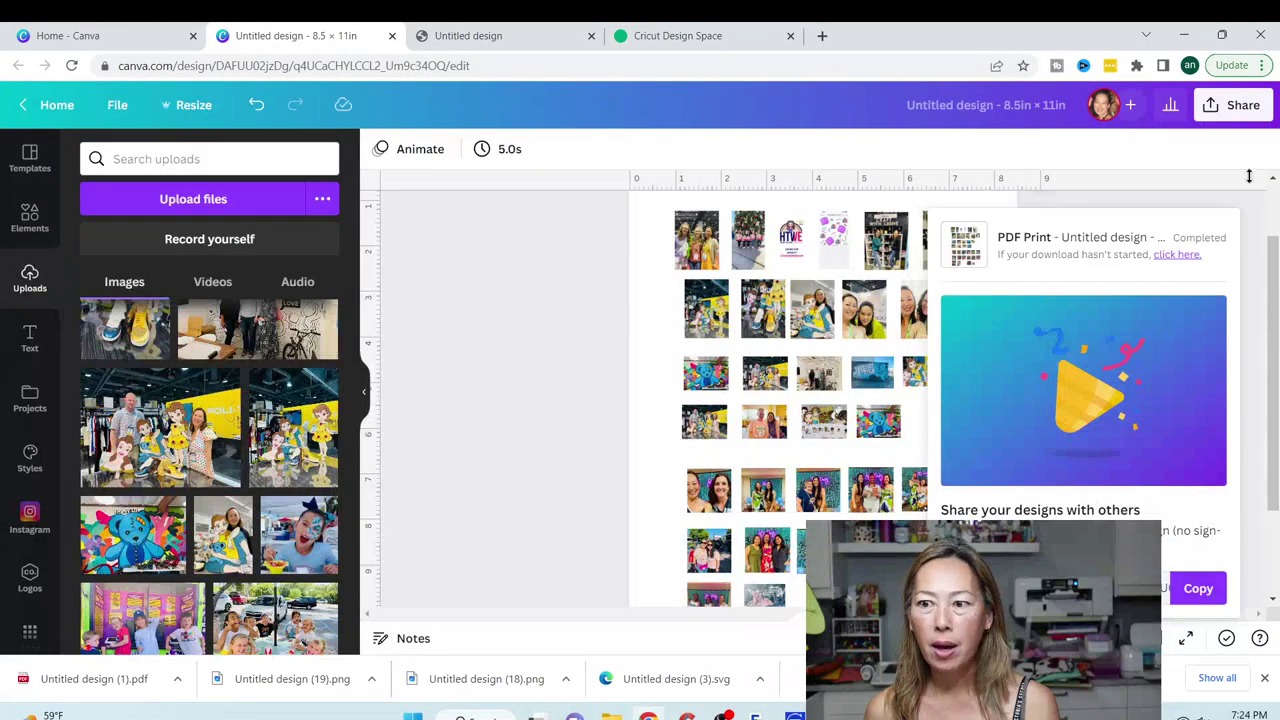
click(1243, 105)
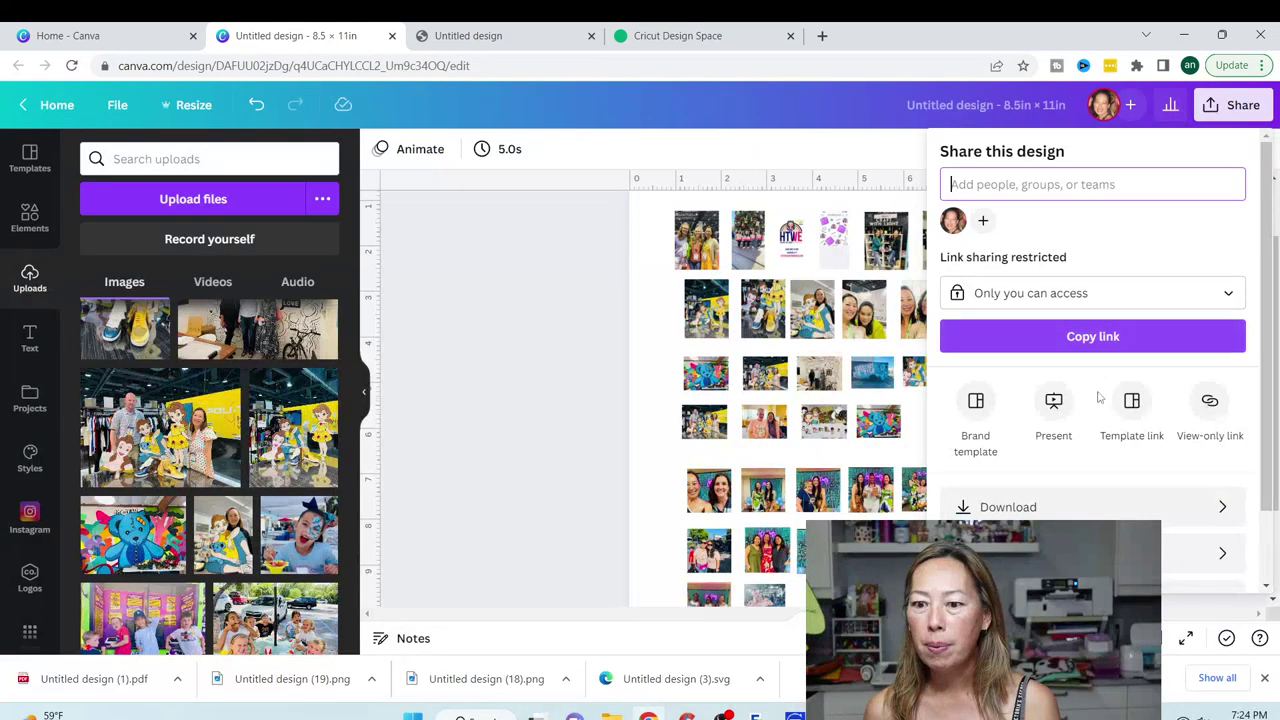
click(1034, 507)
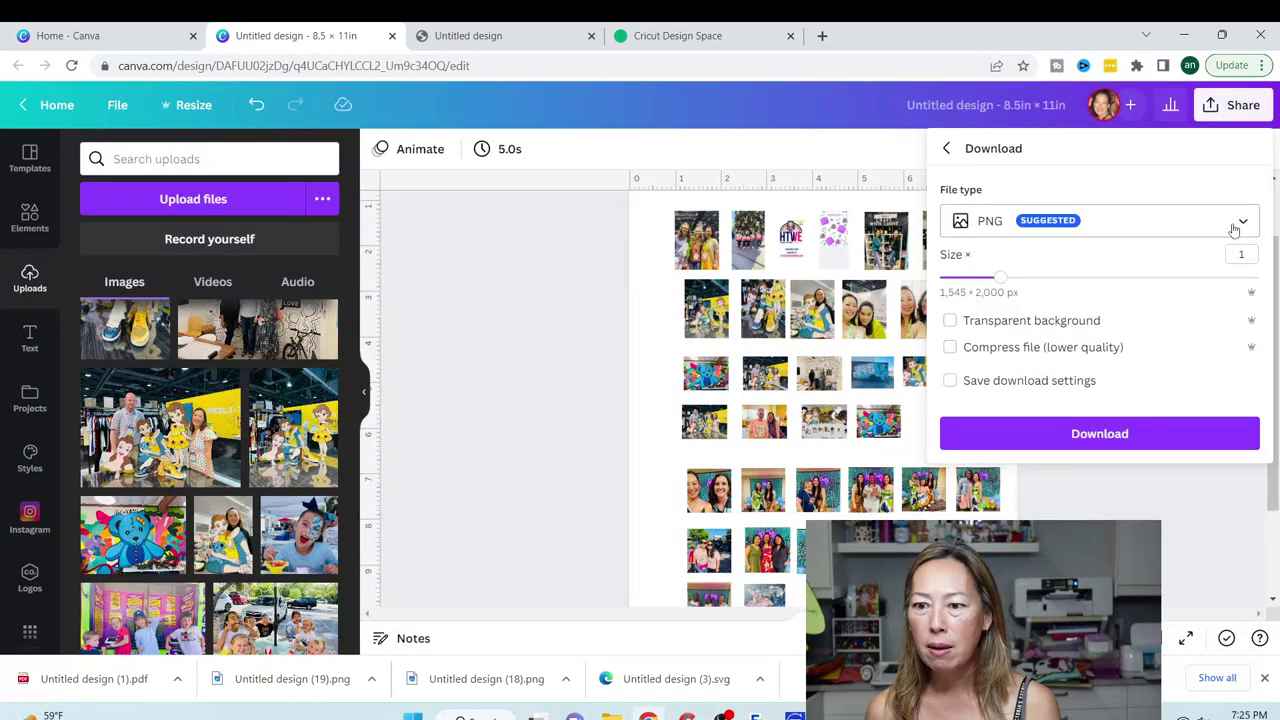
click(1095, 438)
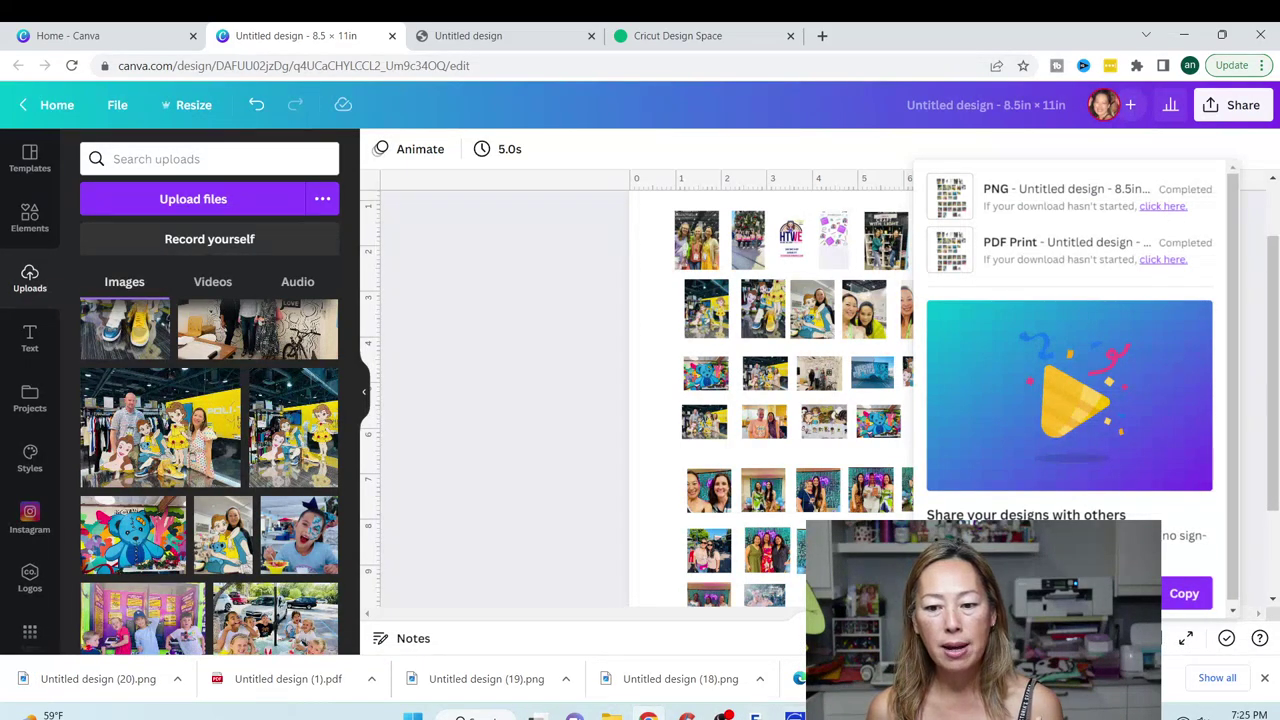
Switch back to Cricut Design Space and load Untitled design (20) from the Downloads folder as the upload image.
key(alt+Tab)
click(690, 390)
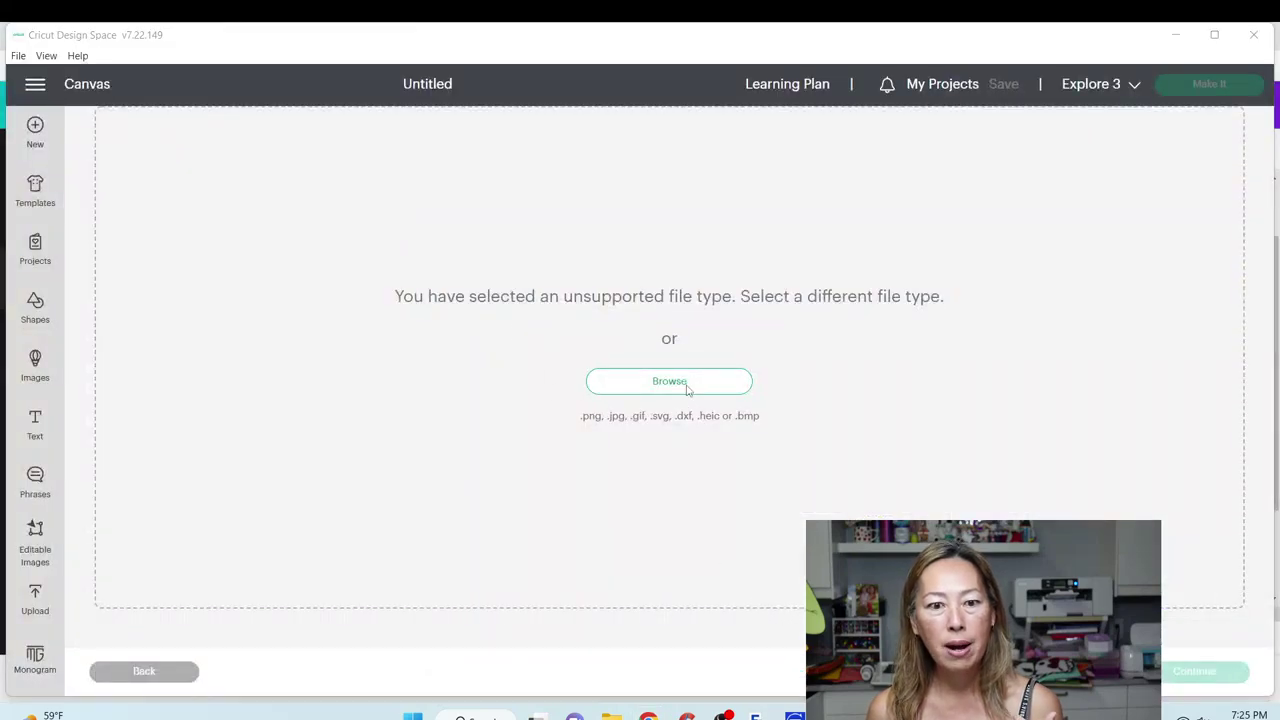
scroll(124, 207, up, 3)
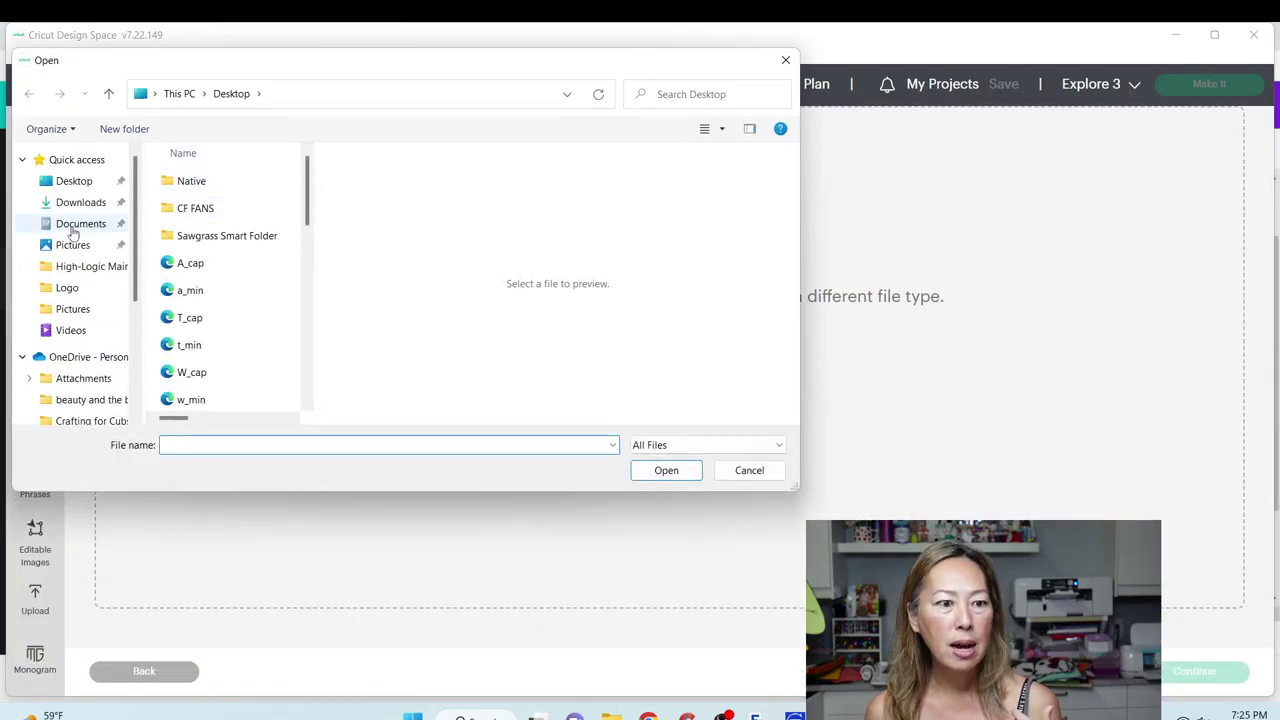
click(100, 202)
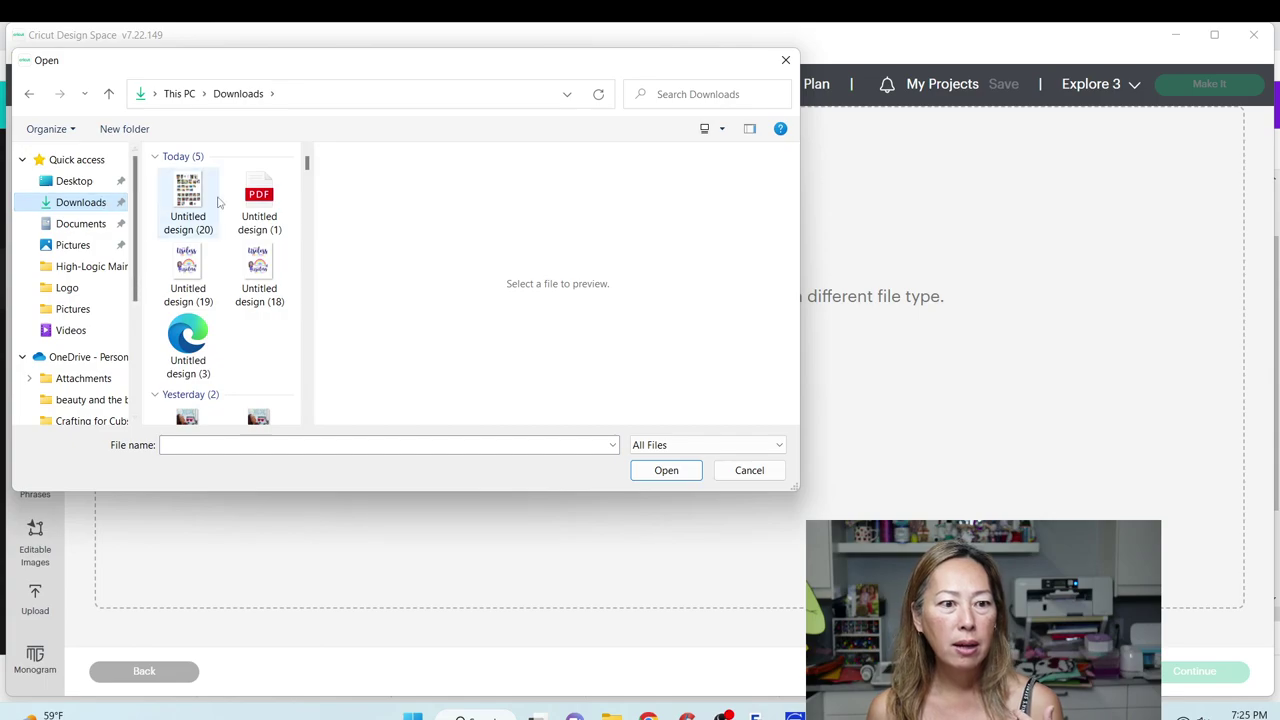
double_click(190, 186)
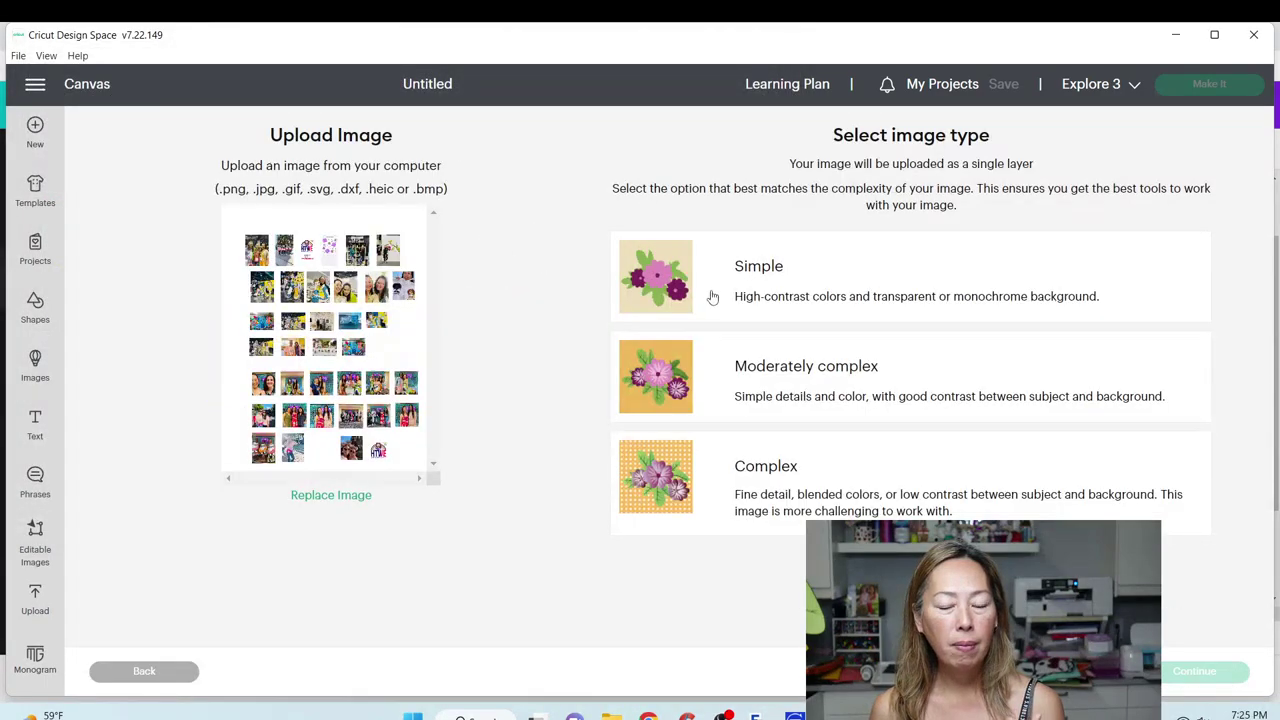
Set the image type to Complex and remove the white background around the photos.
click(825, 505)
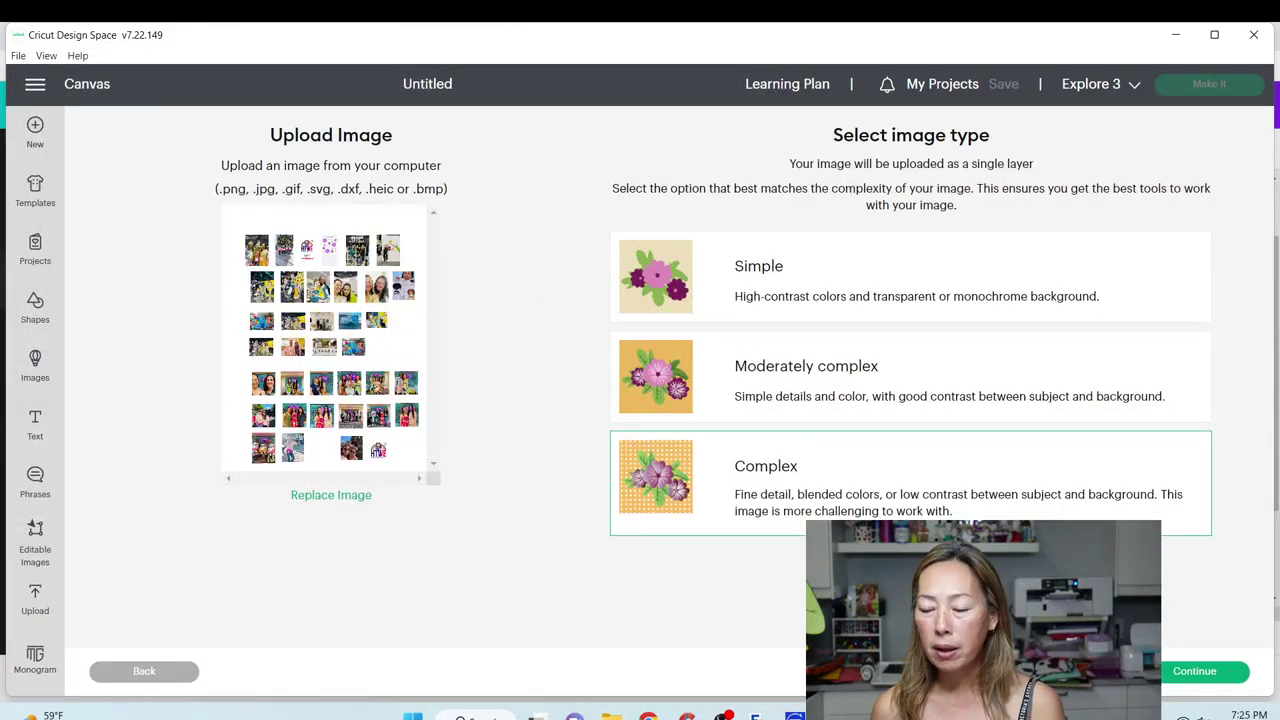
click(1228, 678)
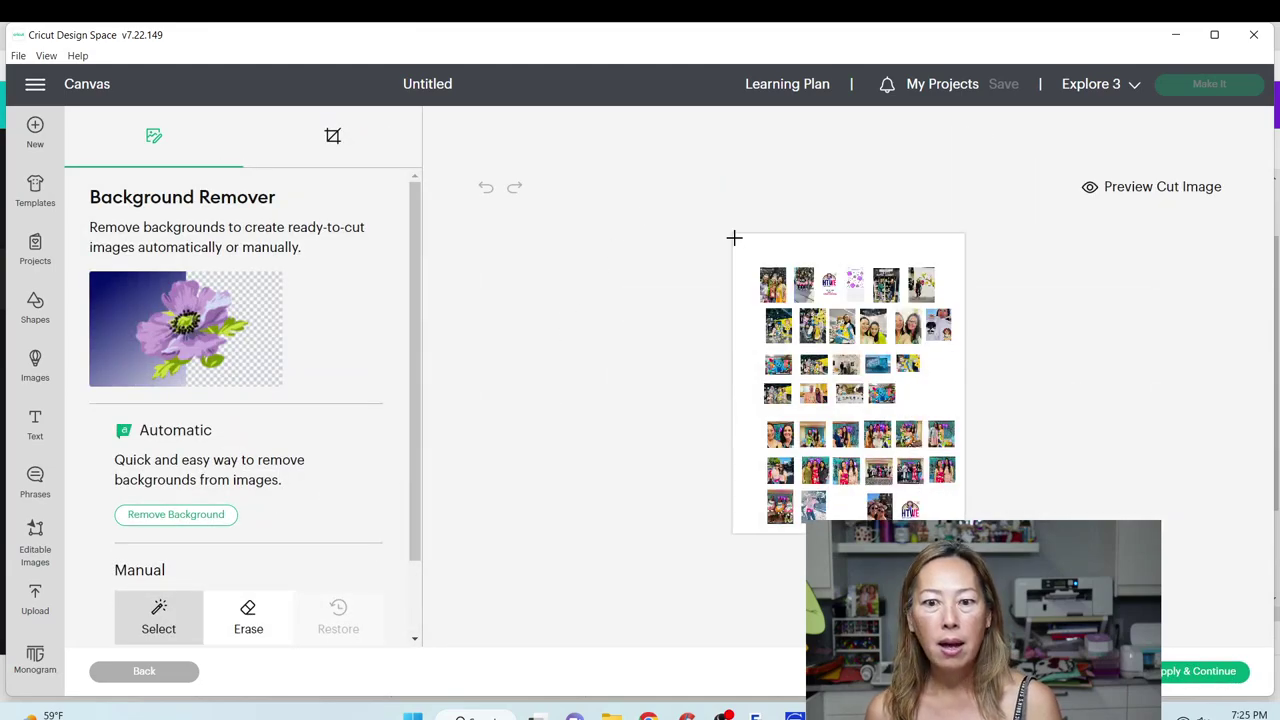
click(749, 260)
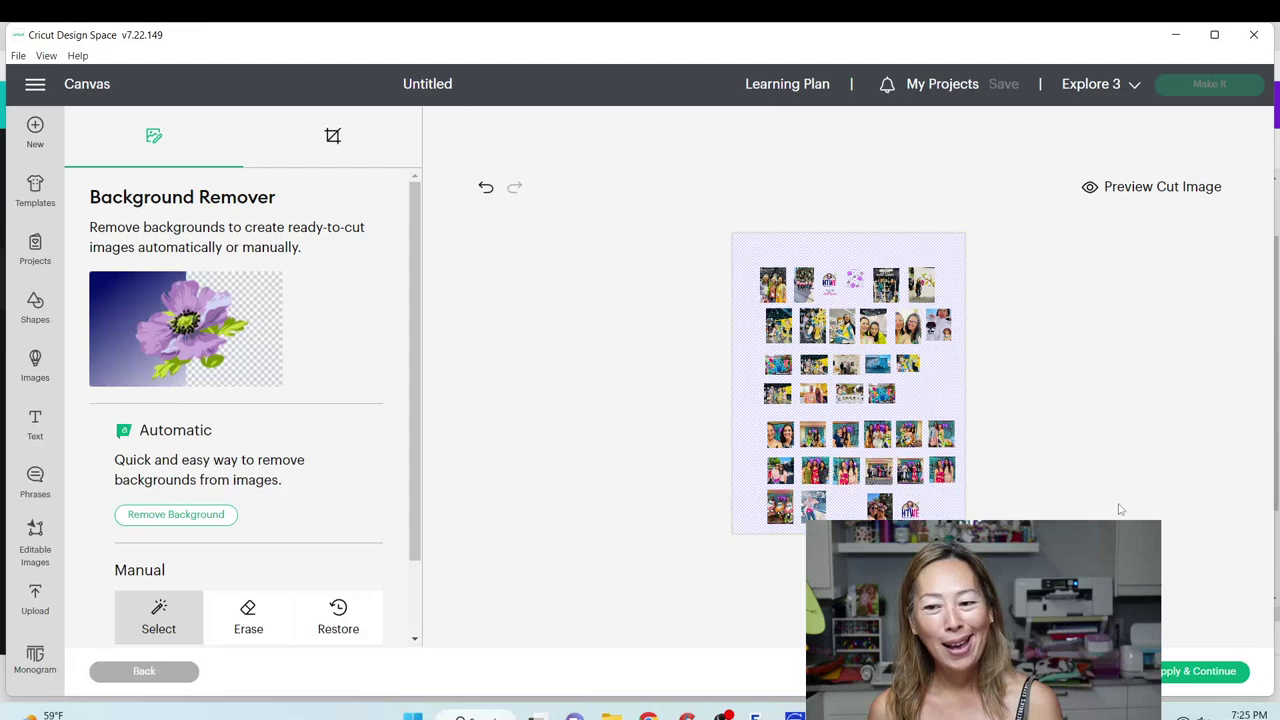
click(1224, 675)
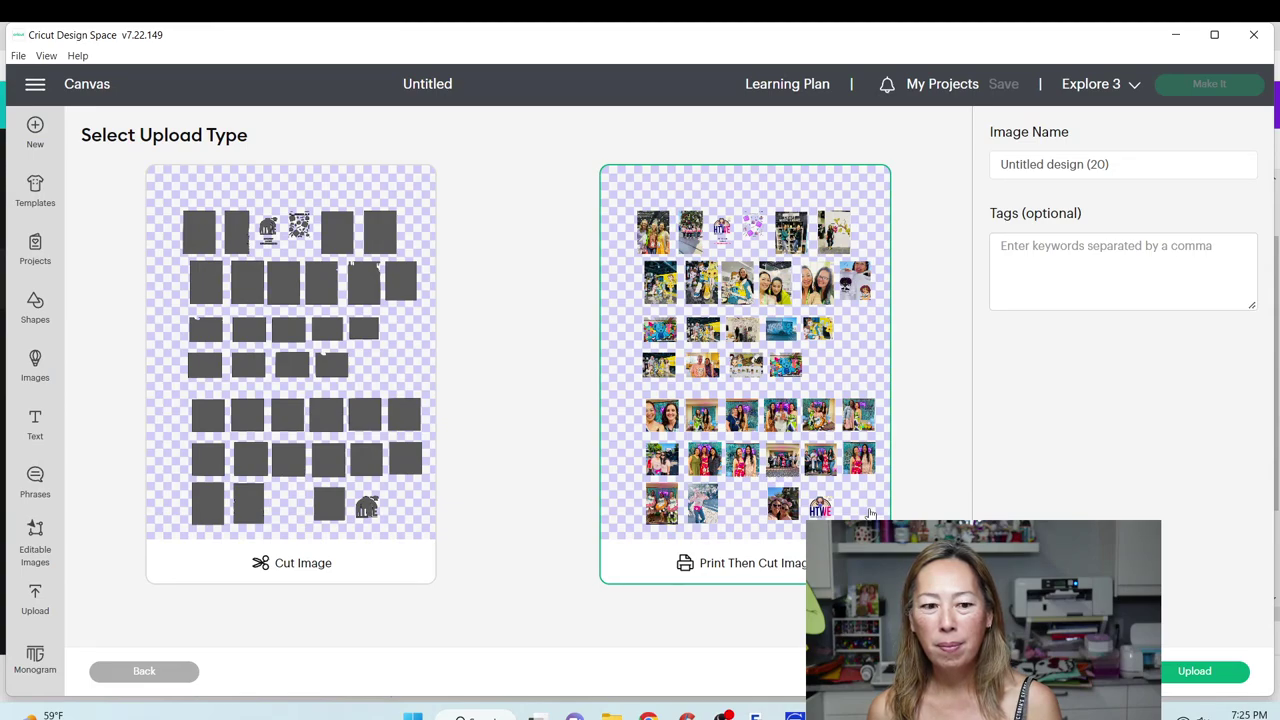
Upload the sheet as a Cut Image named "ORnaments 2022 TUC Highlights" and add it to the canvas.
click(386, 352)
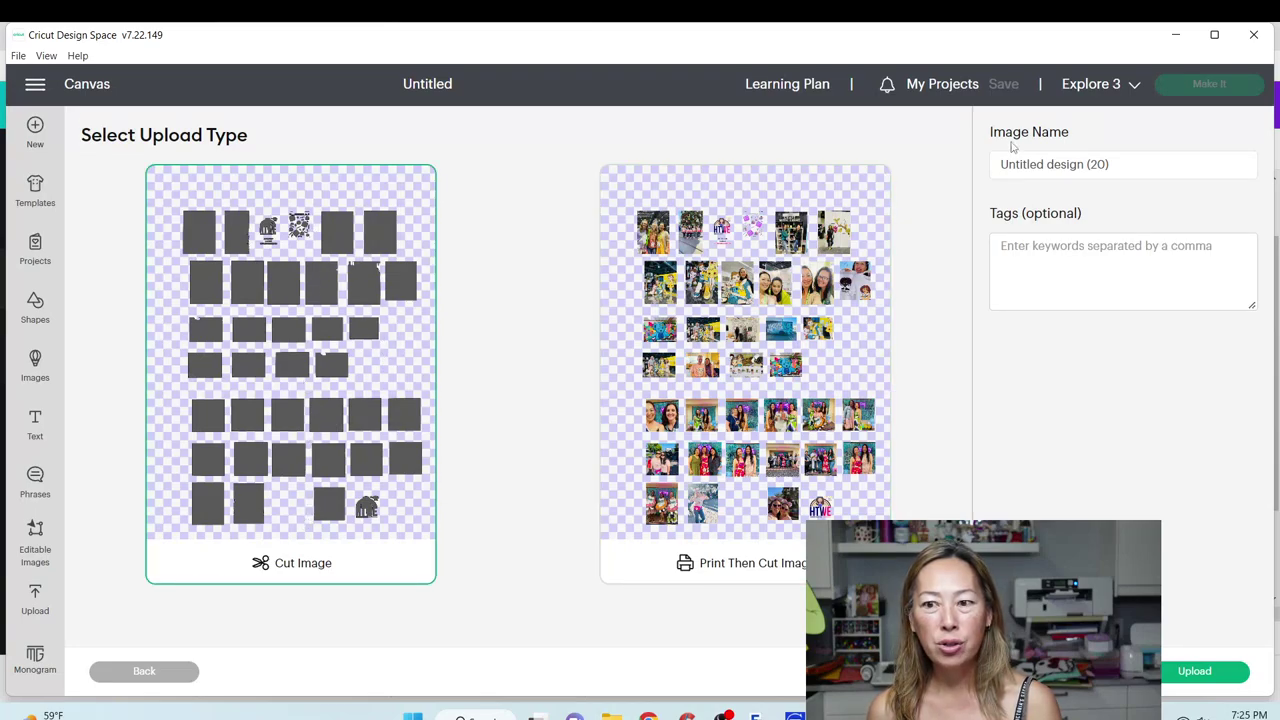
double_click(1097, 166)
drag(1103, 170, 897, 171)
text(ORnam)
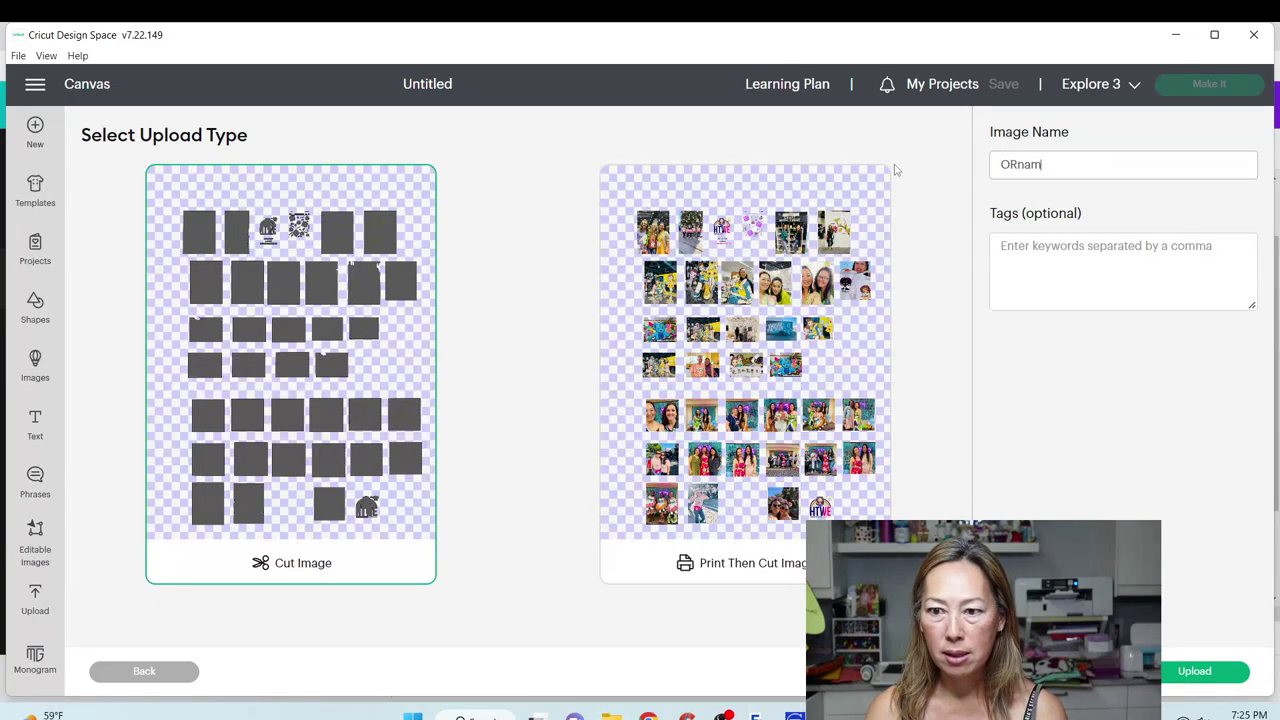
text(ents )
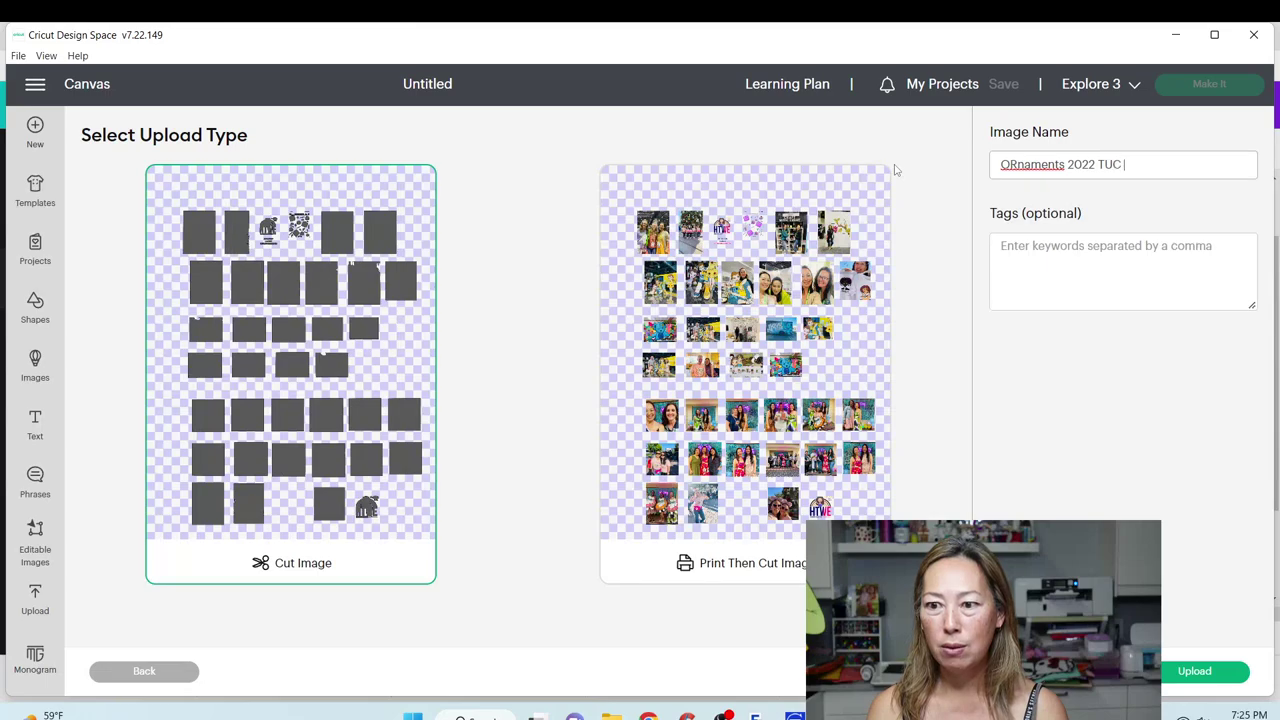
text(2022 TUC Highlights)
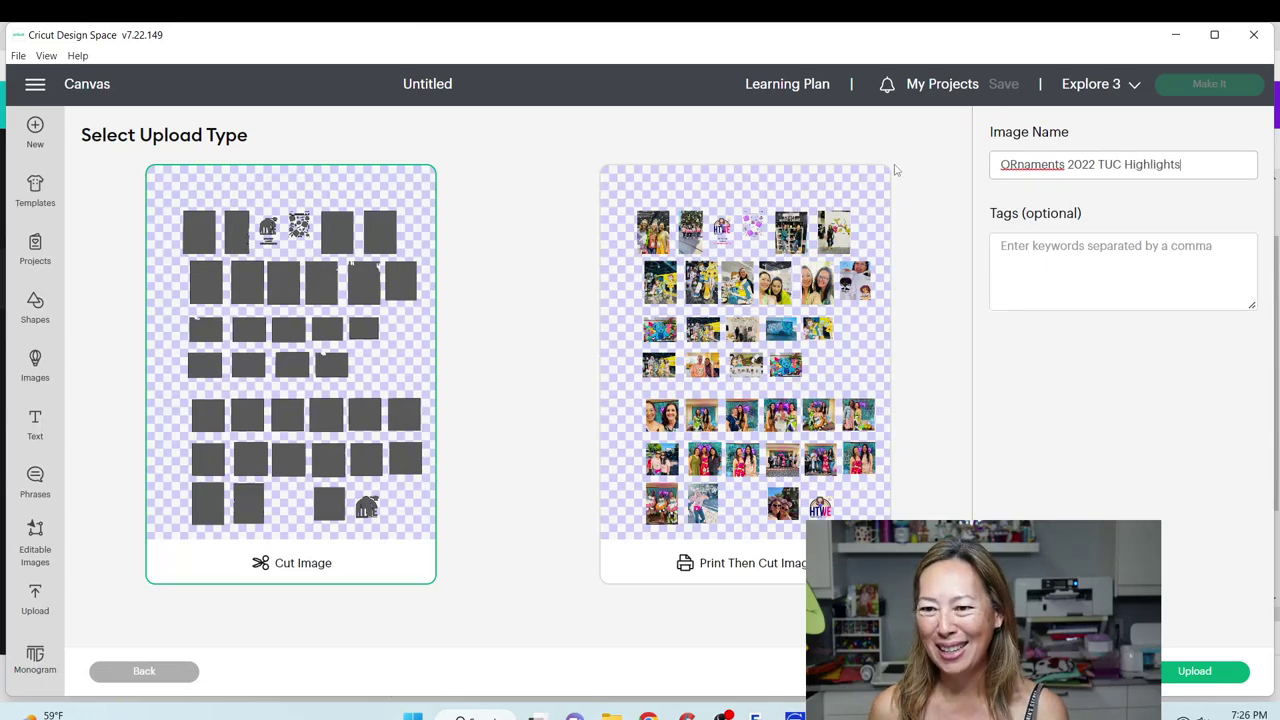
click(1205, 671)
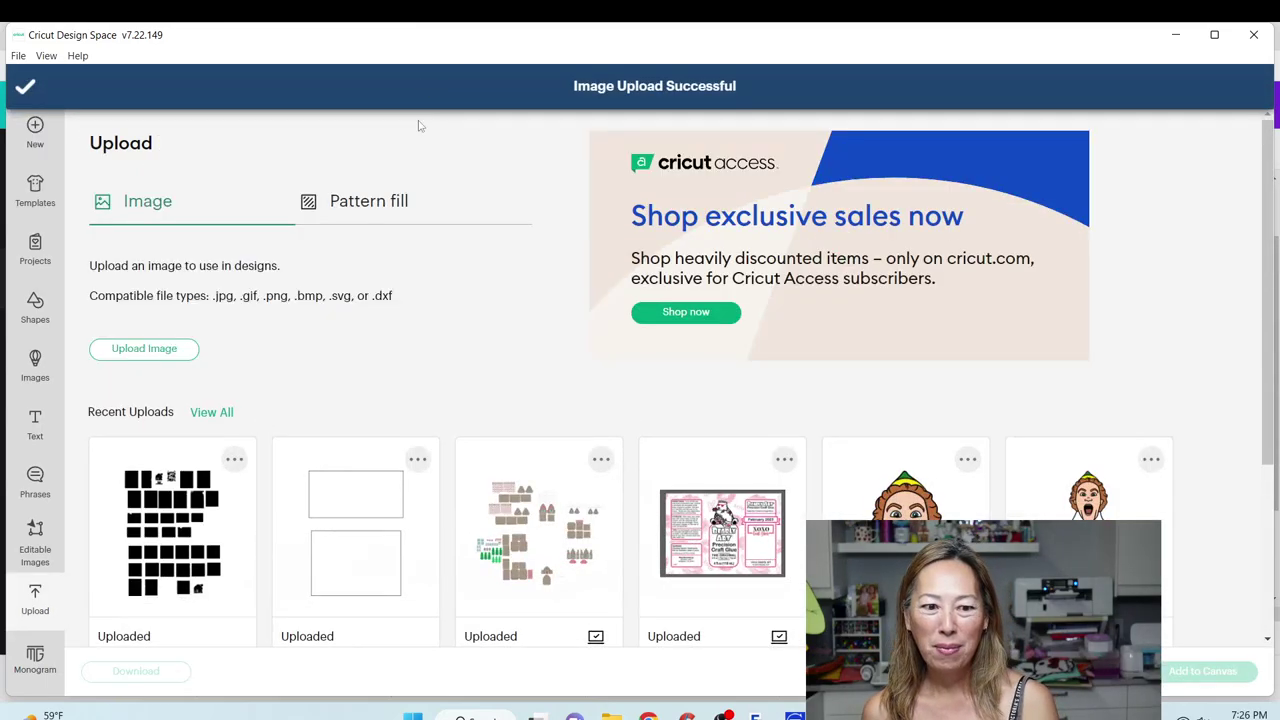
click(1203, 672)
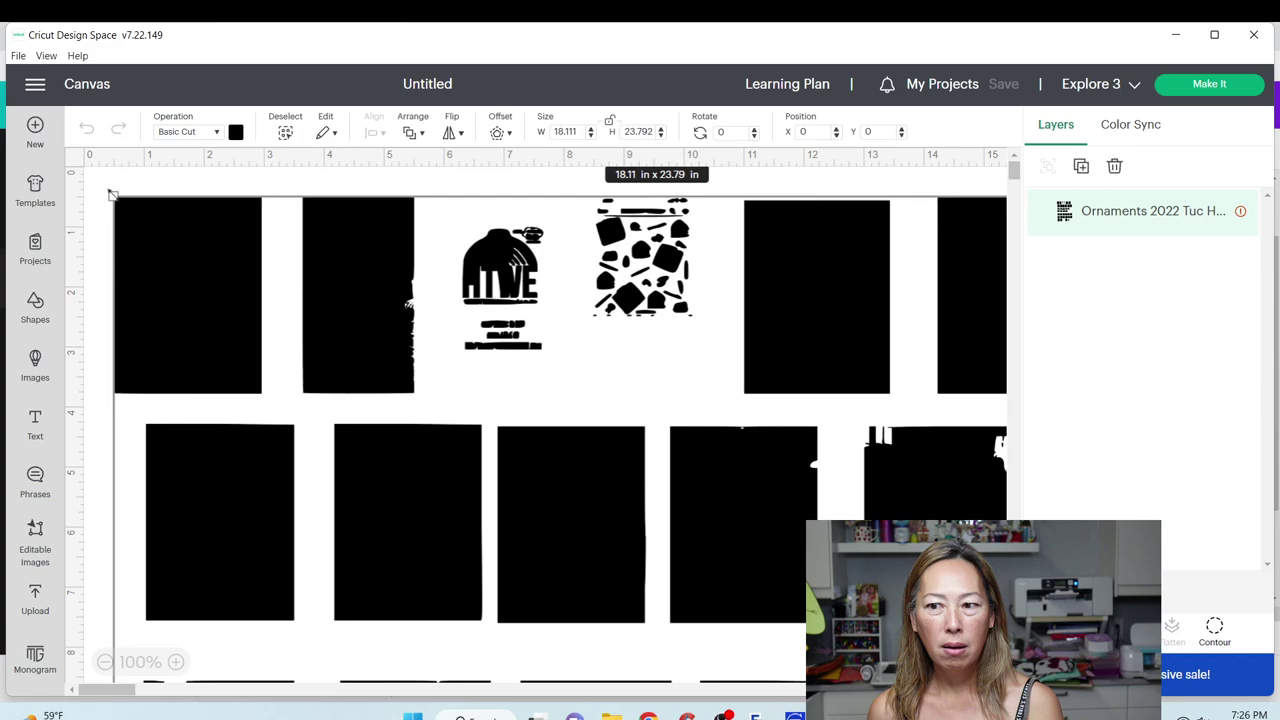
Scale the photo cut image down proportionally to about 13.28 × 17.45 in.
scroll(249, 321, down, 10)
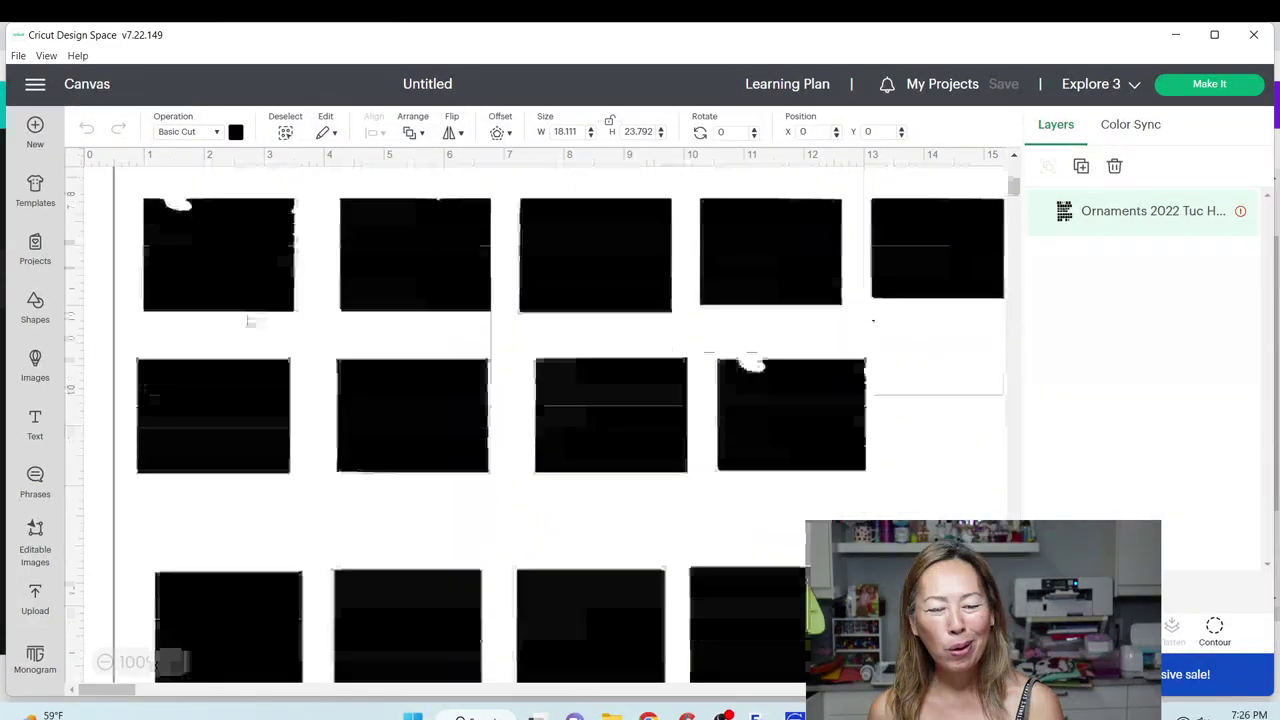
scroll(249, 321, up, 10)
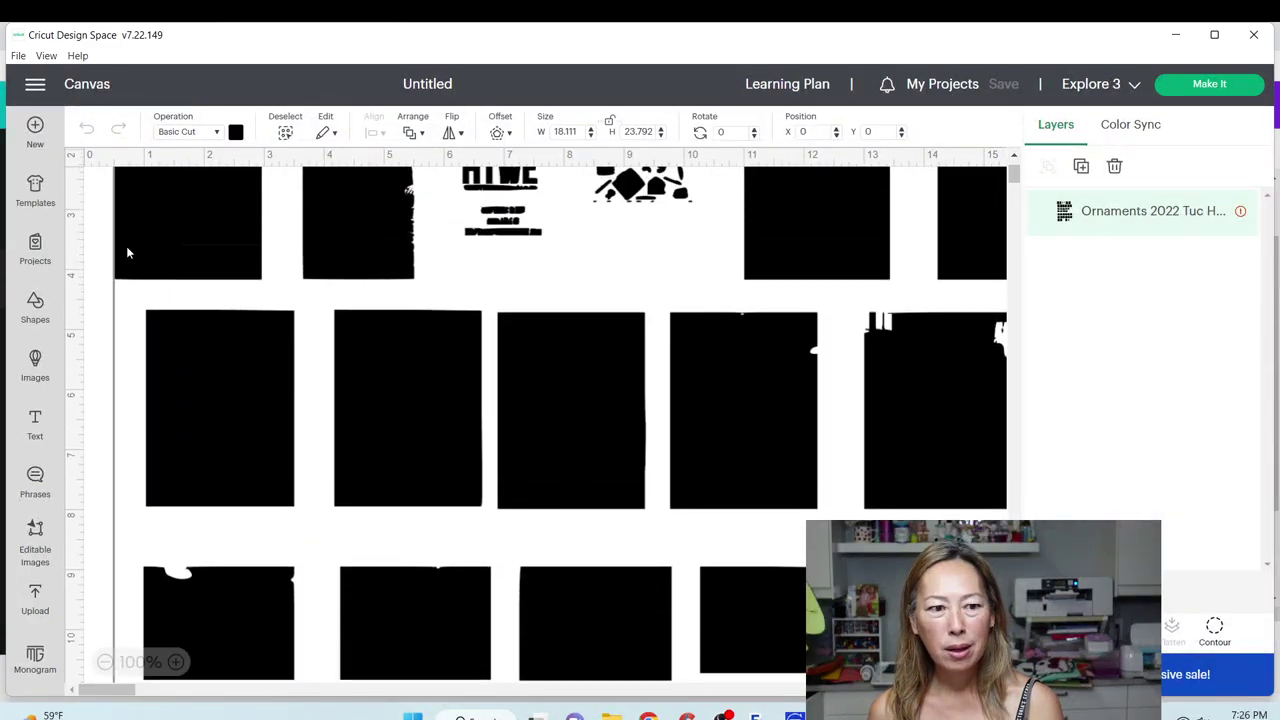
drag(113, 196, 308, 451)
drag(403, 494, 214, 224)
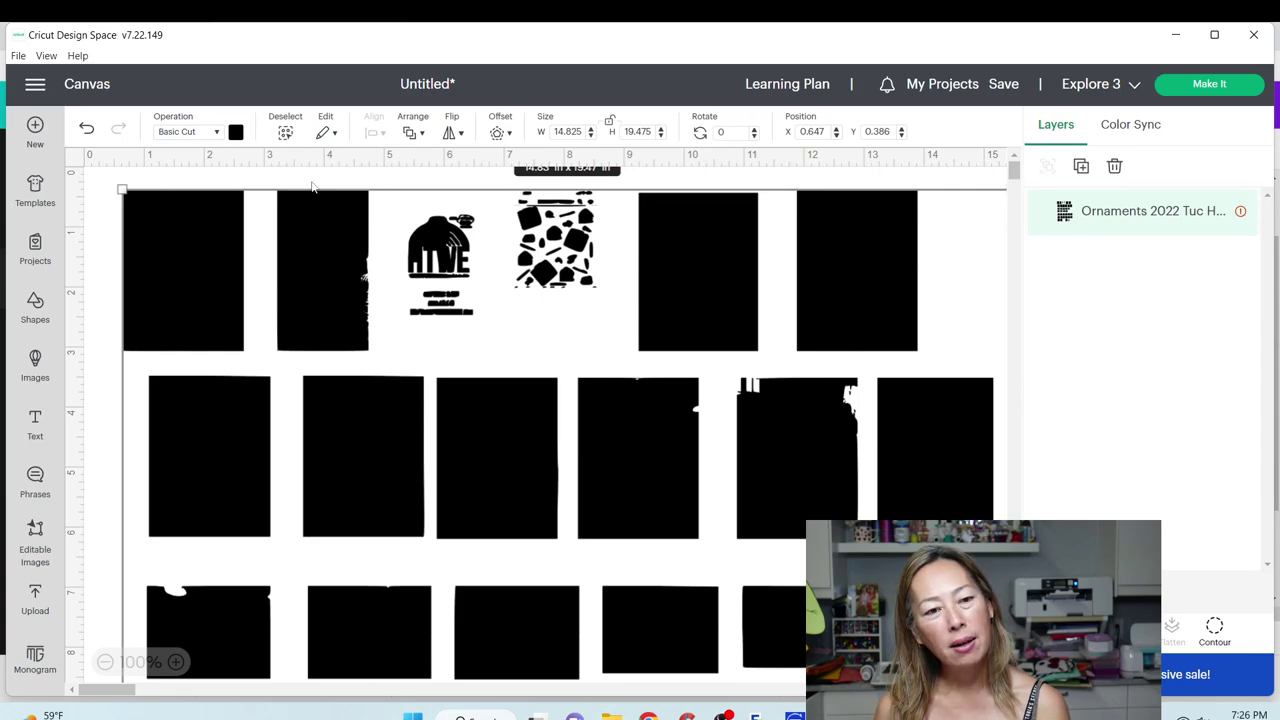
drag(119, 187, 209, 300)
drag(285, 355, 202, 255)
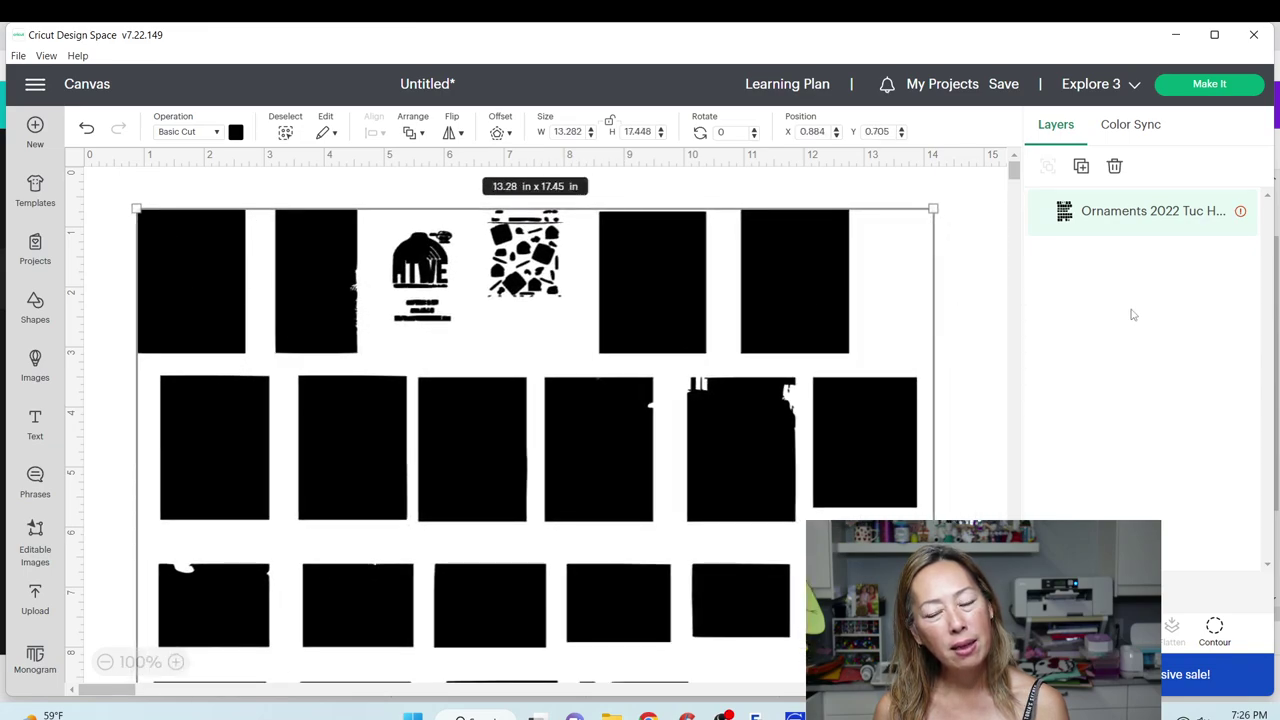
Check the layer's size warning, then shrink the cut image to about 8.06 × 10.59 in and deselect it.
mouse_move(1205, 213)
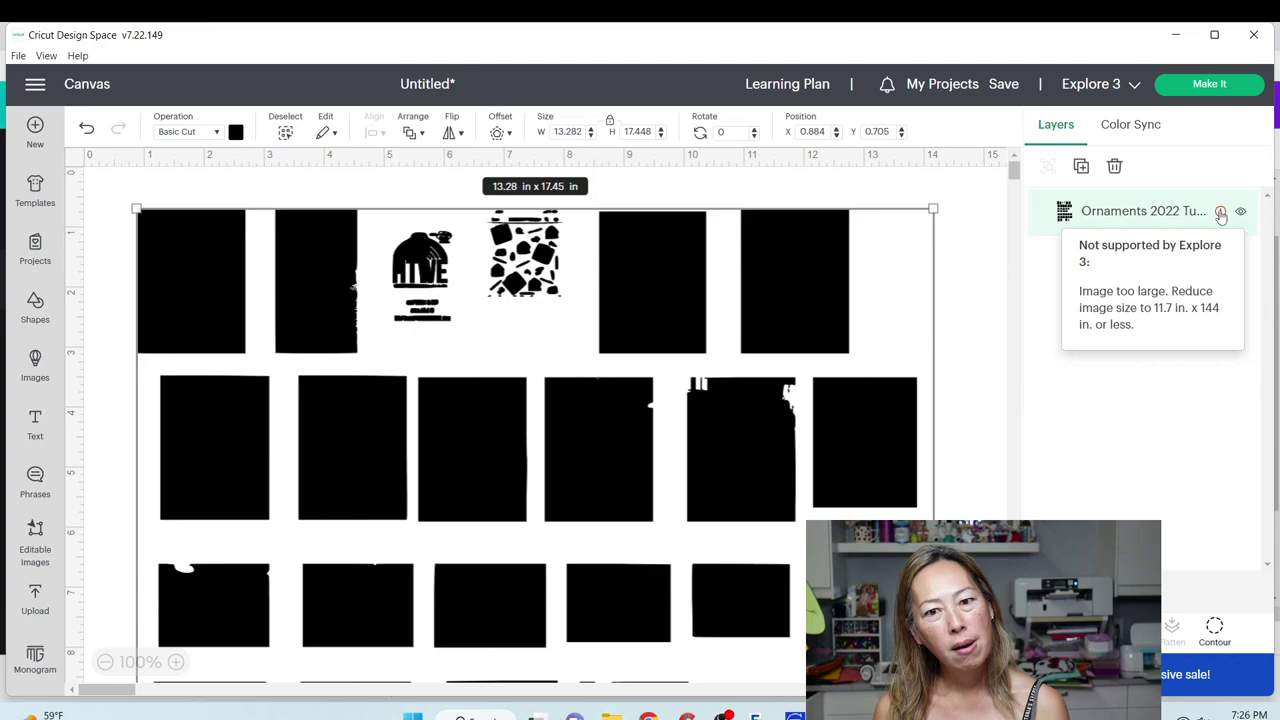
drag(130, 206, 238, 262)
drag(186, 218, 366, 451)
drag(414, 489, 260, 262)
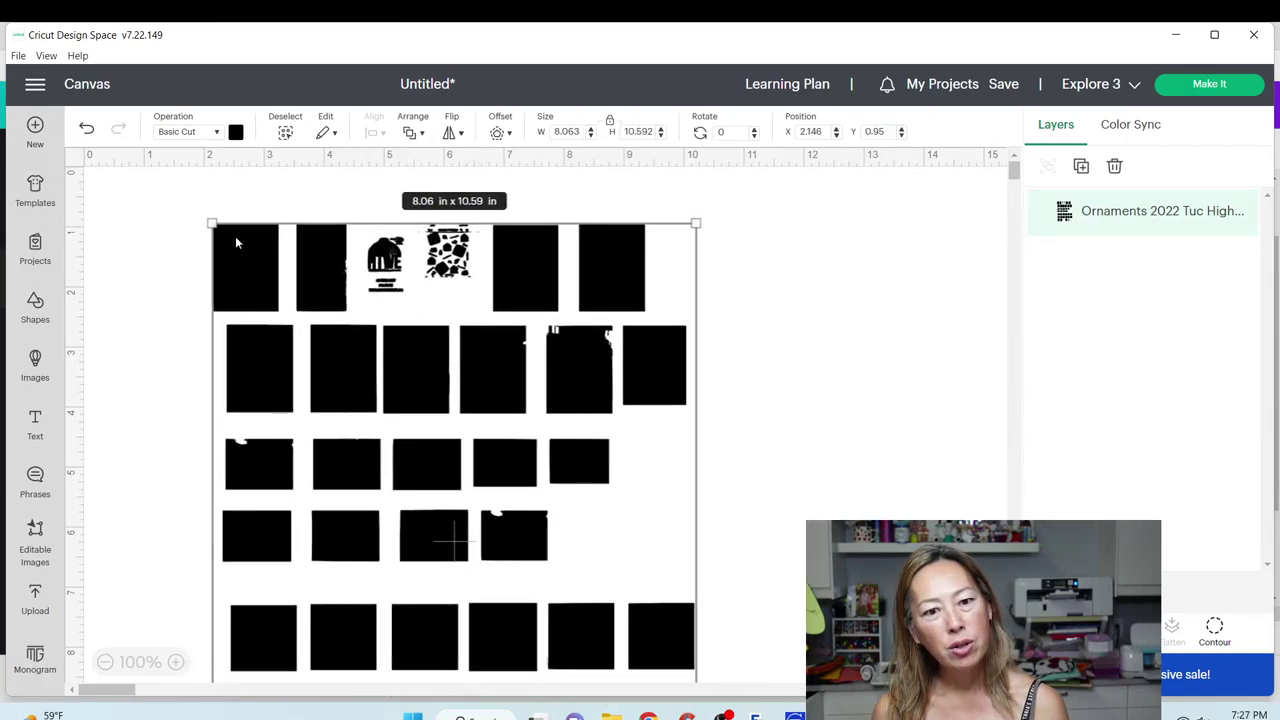
click(940, 376)
click(363, 298)
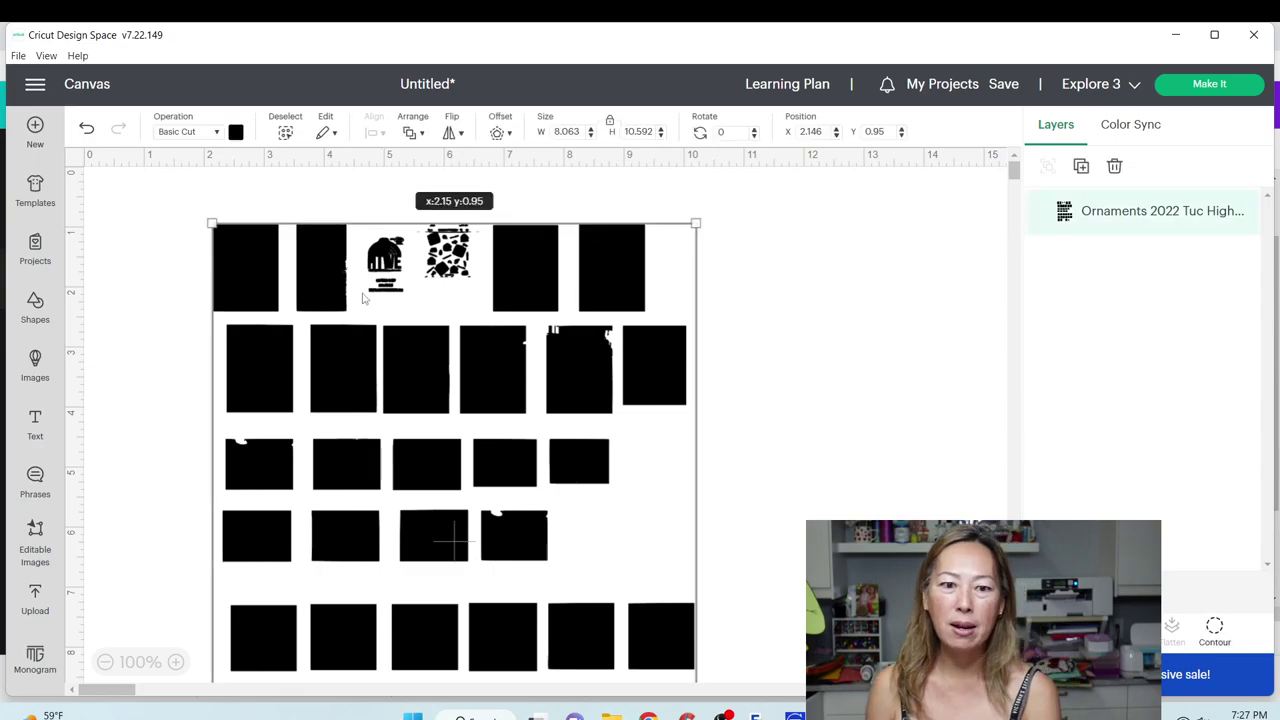
click(756, 293)
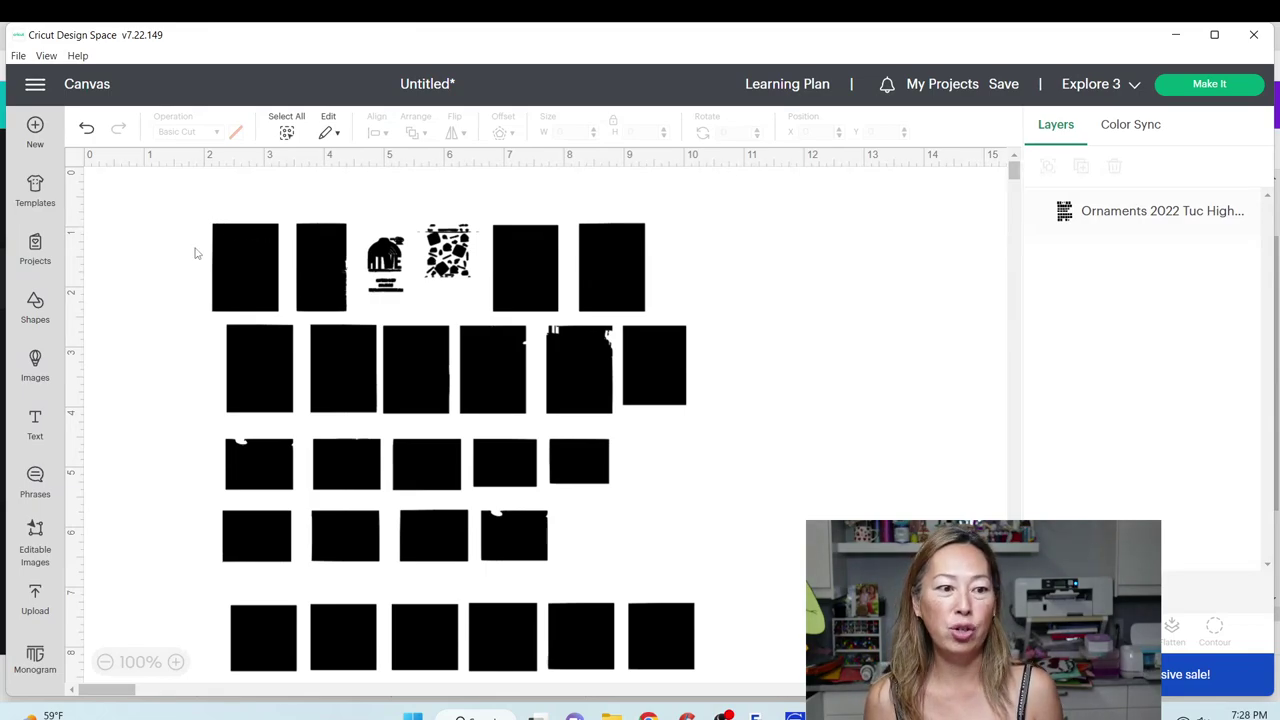
Add a square shape to the canvas and size it to 1 × 1 in.
click(35, 305)
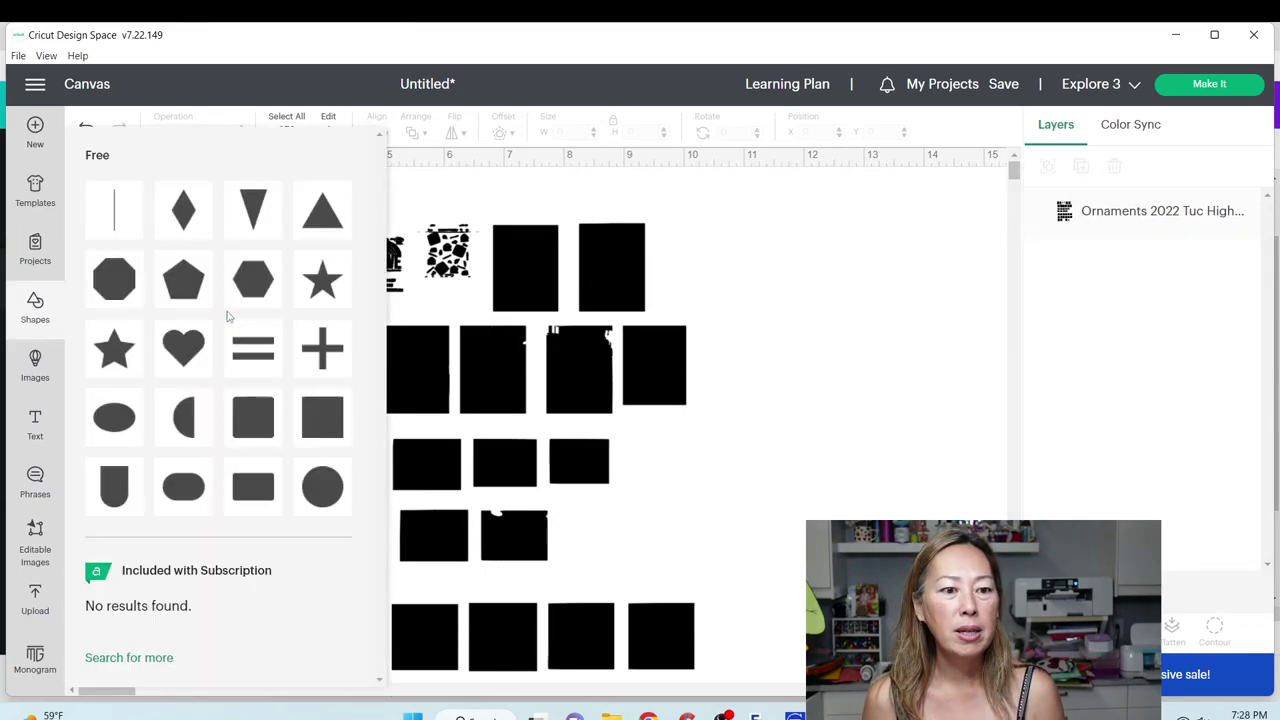
click(262, 428)
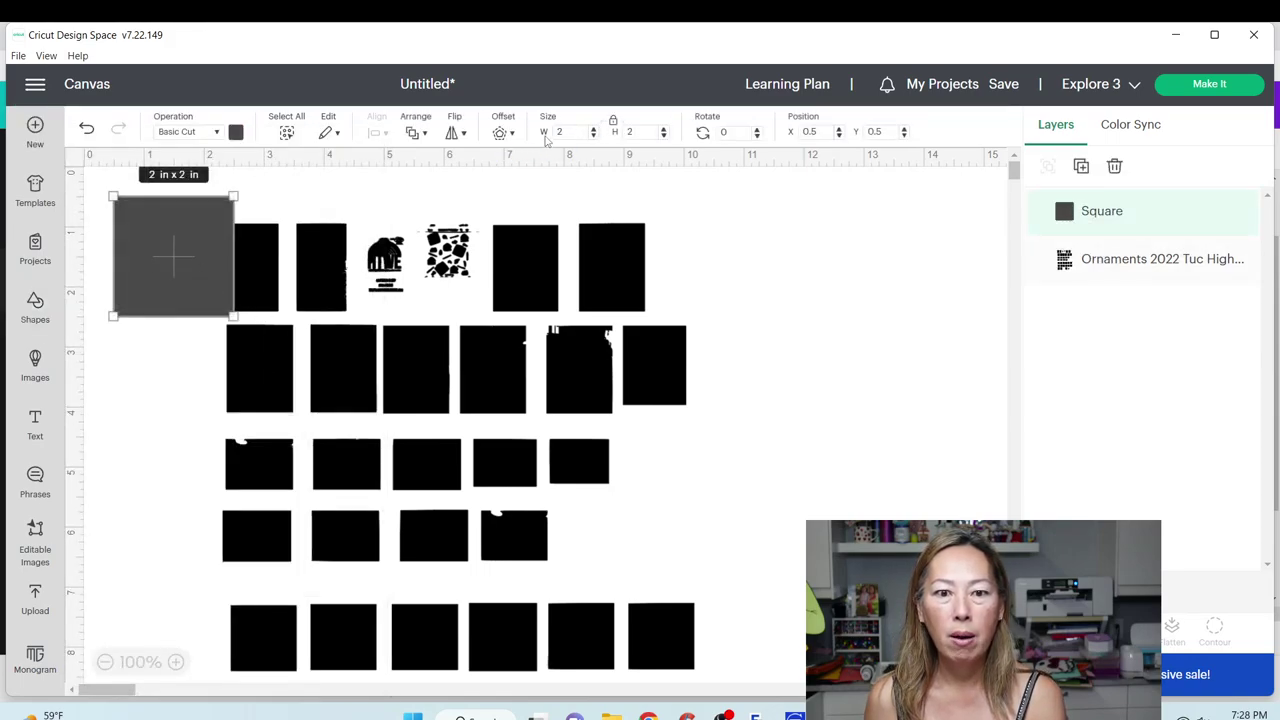
text(1)
key(Tab)
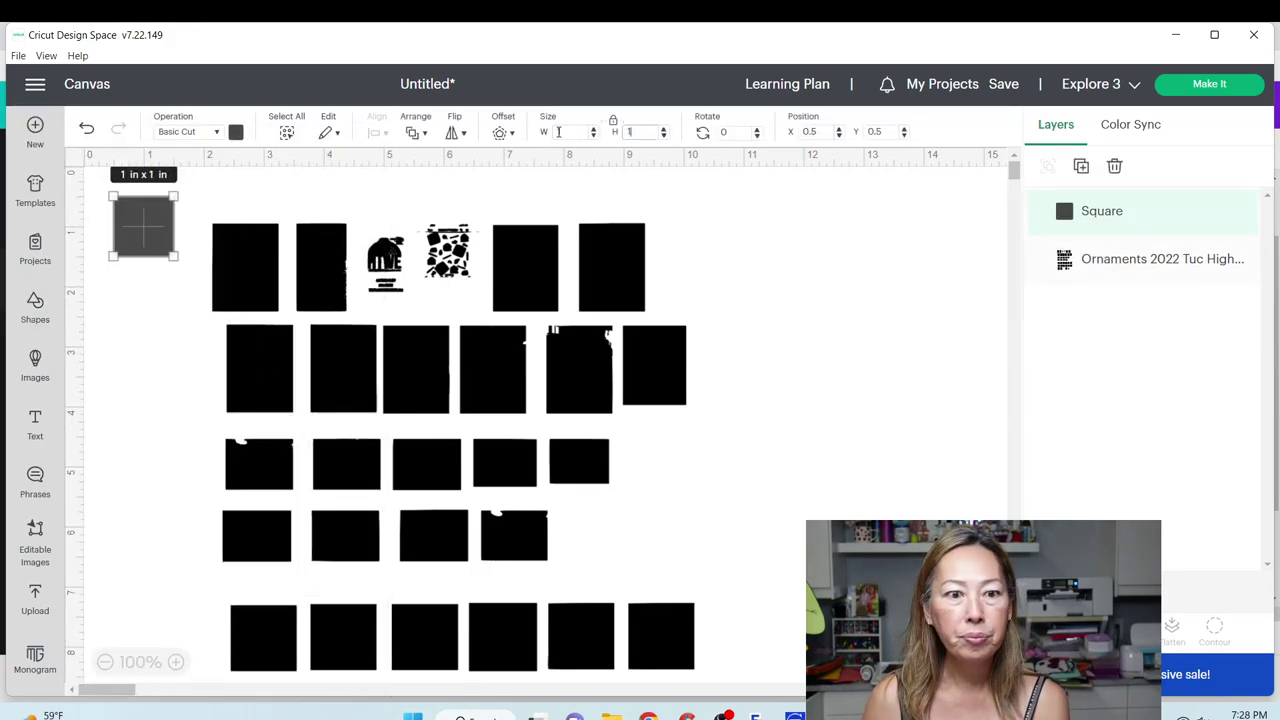
Place the 1 × 1 in square over the first photo shape as a width reference and shrink the cut image to about 7.4 × 9.72 in.
click(35, 305)
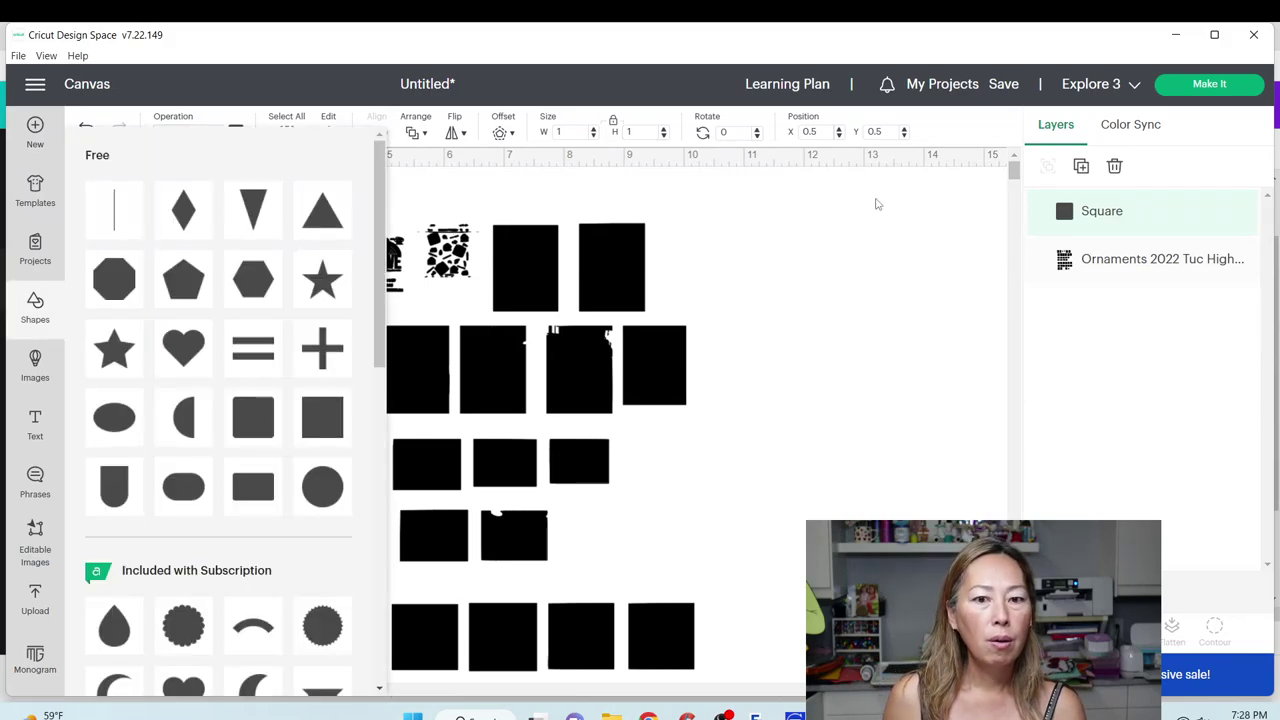
click(405, 238)
drag(159, 217, 254, 262)
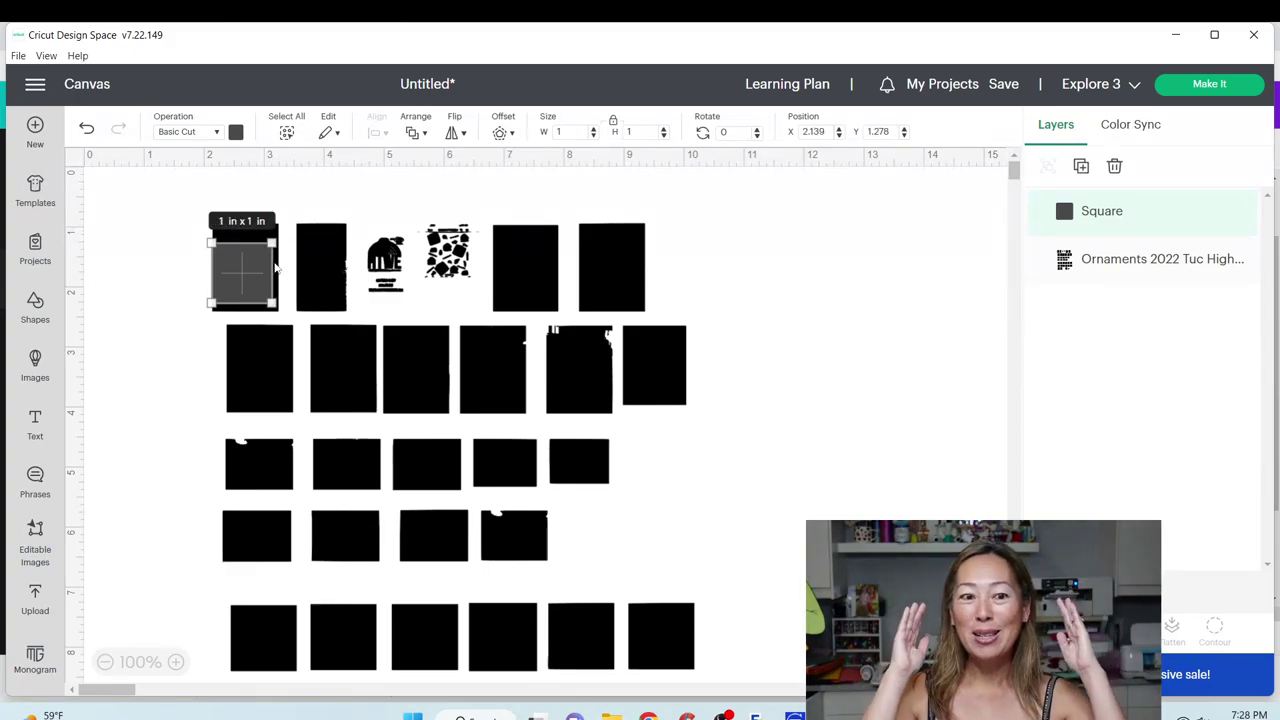
click(351, 339)
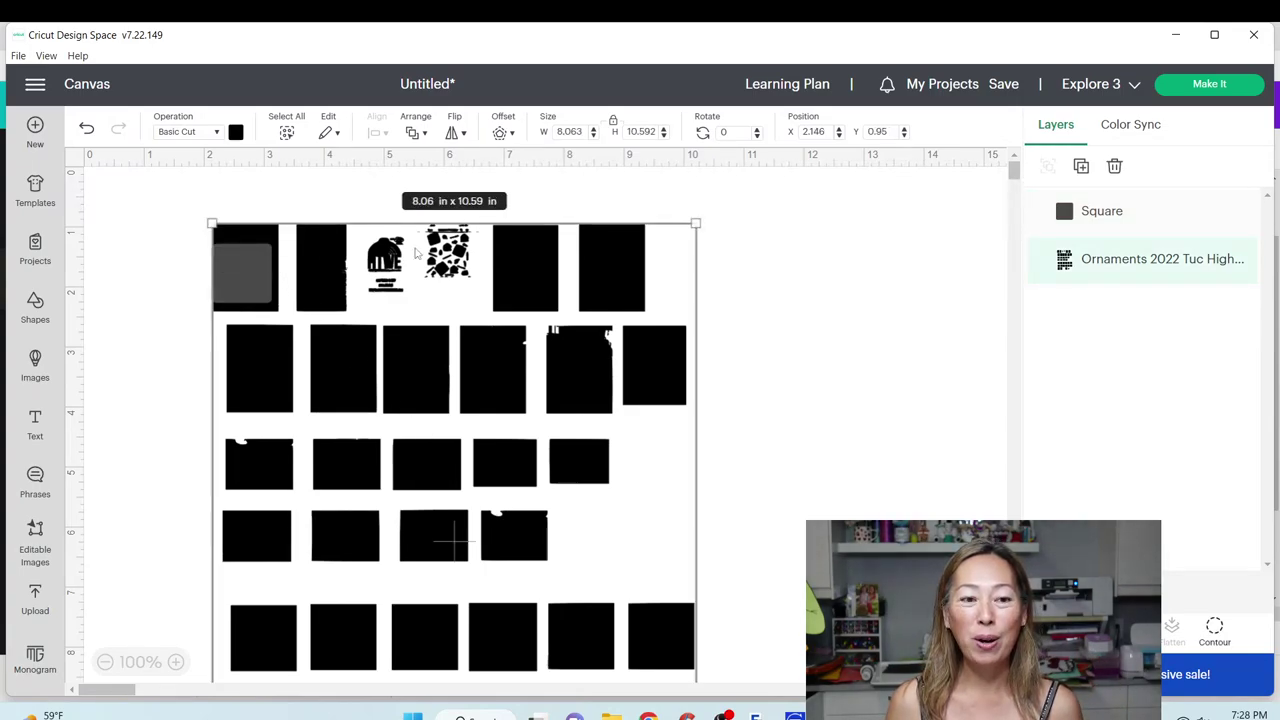
drag(695, 222, 637, 276)
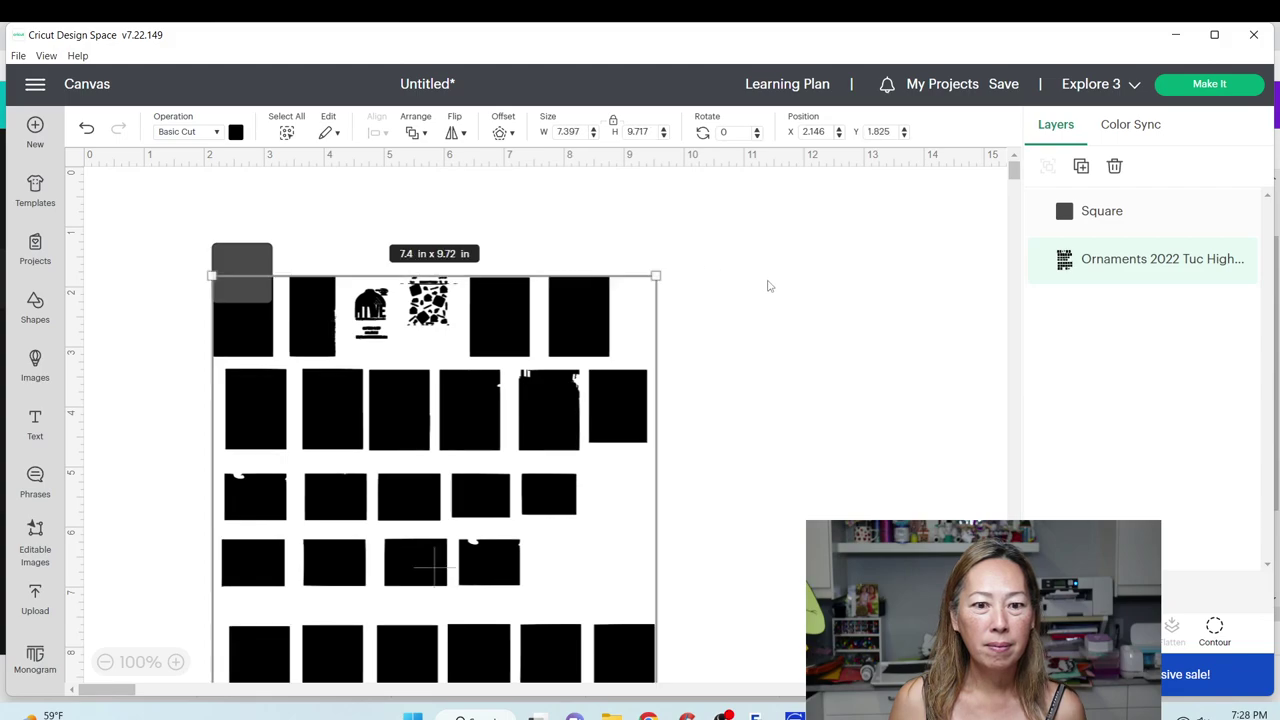
click(766, 283)
click(327, 316)
drag(327, 316, 326, 315)
click(749, 303)
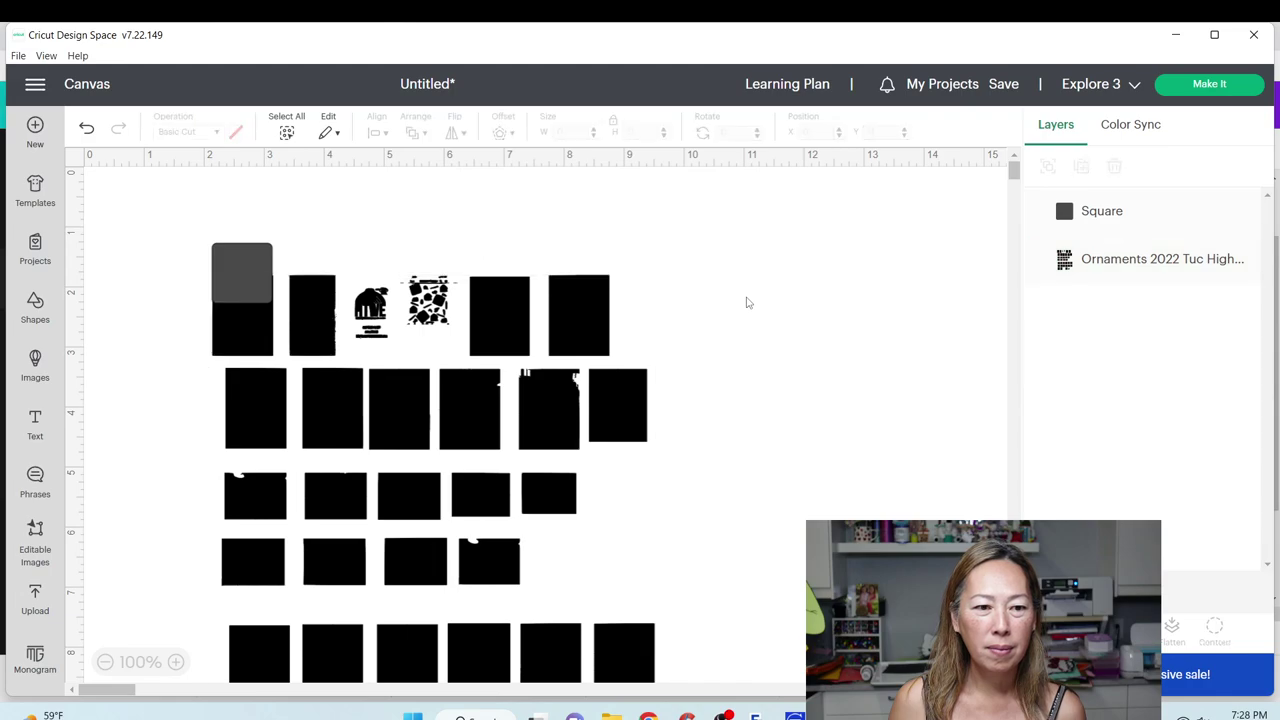
Fine-tune the cut image to about 7.35 × 9.66 in, comparing the first photo shape's width with the reference square.
drag(245, 272, 249, 272)
click(769, 279)
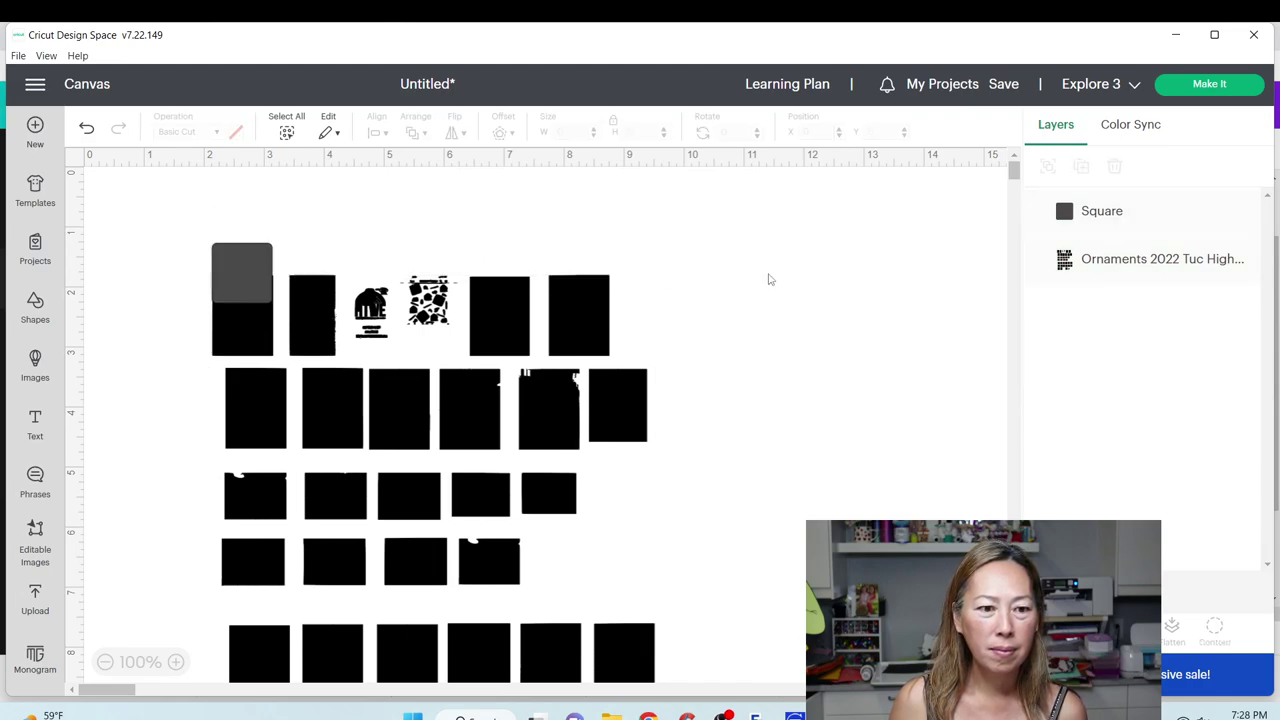
click(640, 290)
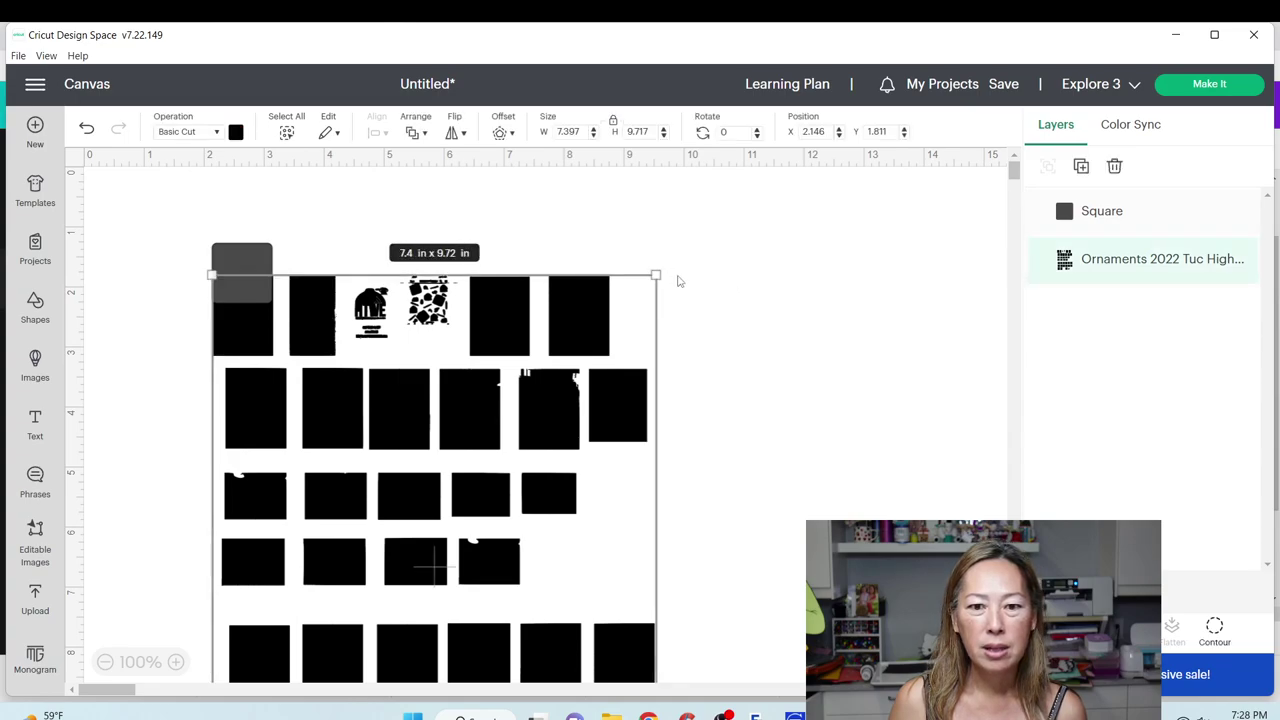
drag(660, 270, 657, 274)
click(774, 231)
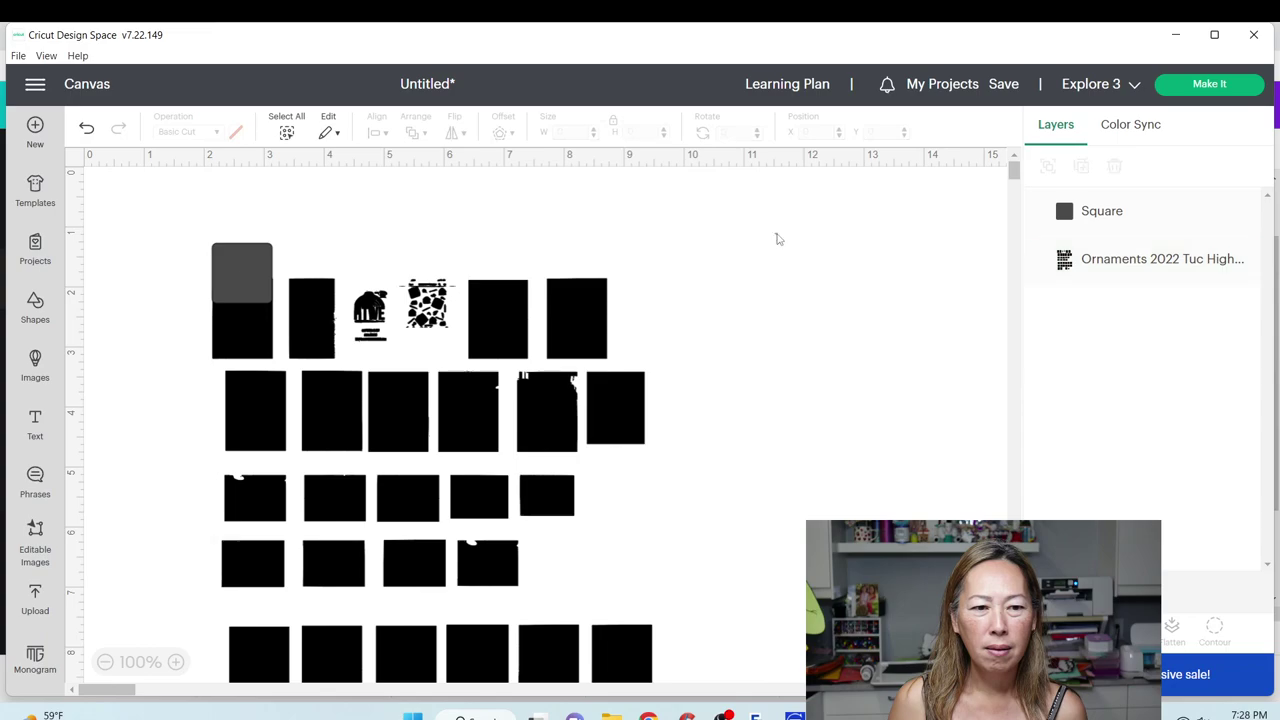
click(251, 262)
drag(251, 262, 249, 263)
click(143, 294)
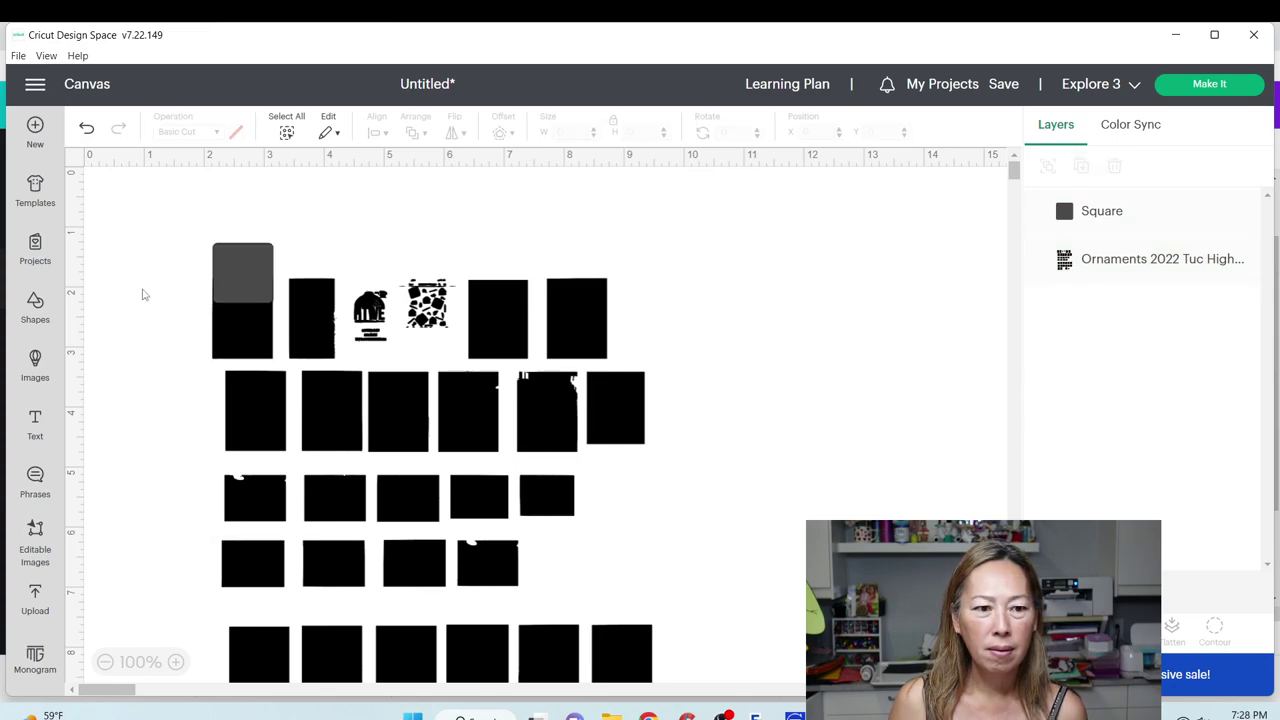
click(244, 267)
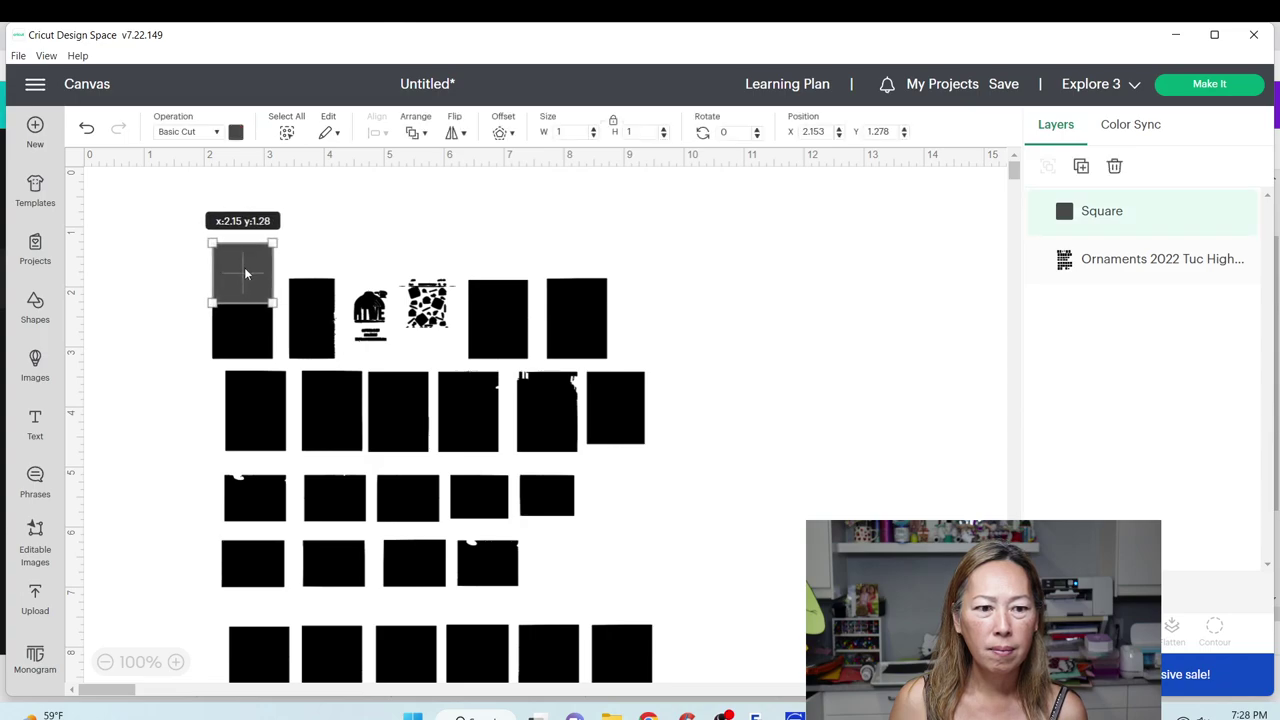
click(188, 303)
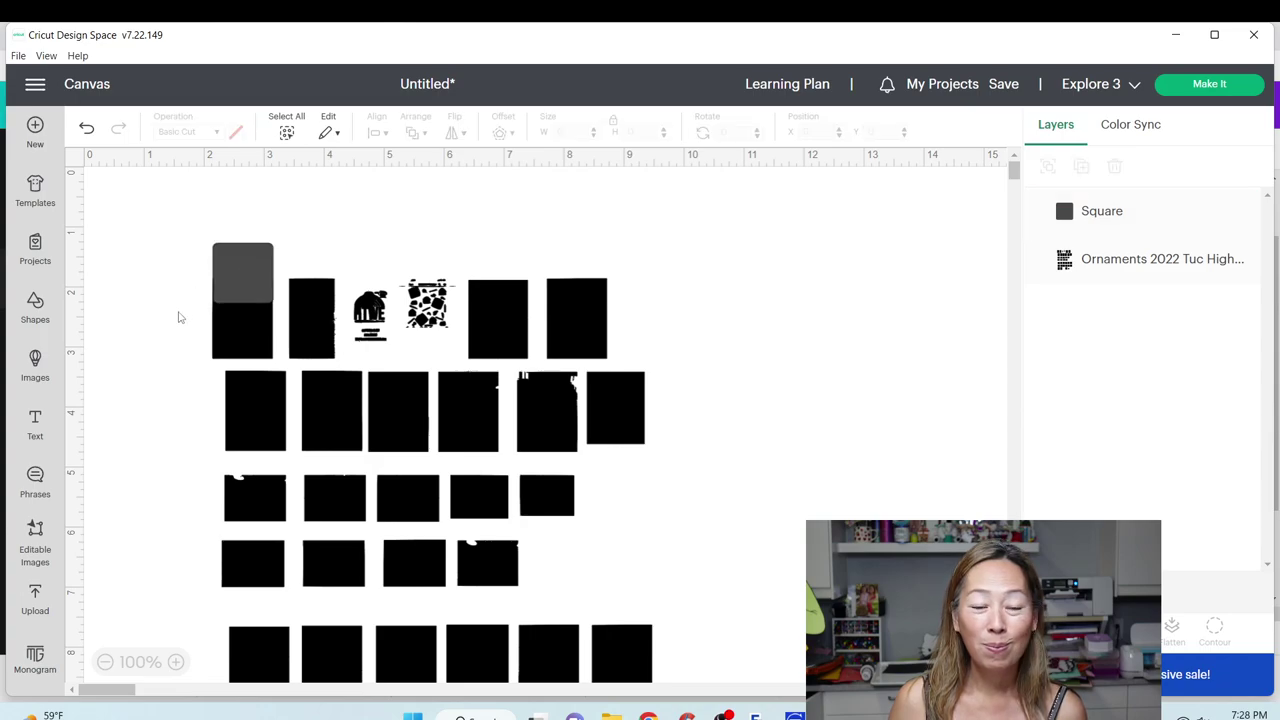
Move the reference square off the photo shapes and delete it, leaving the cut image deselected.
click(230, 273)
key(ctrl+z)
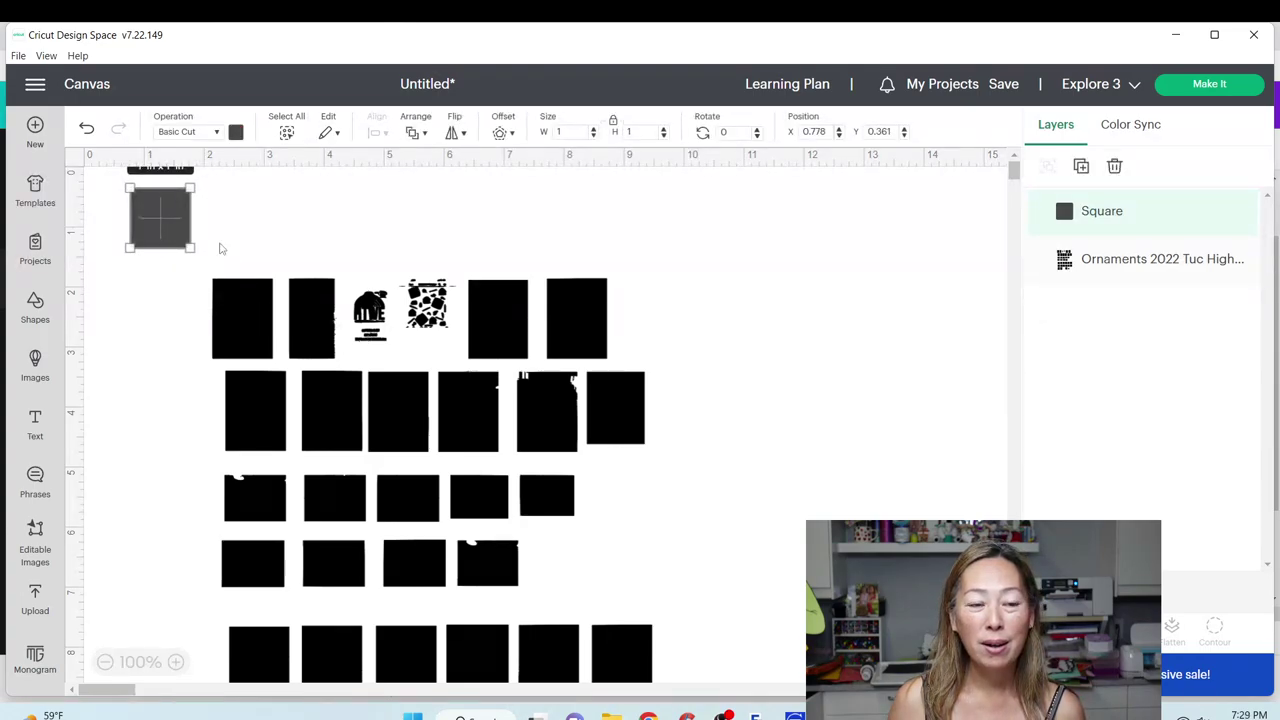
key(Delete)
click(236, 314)
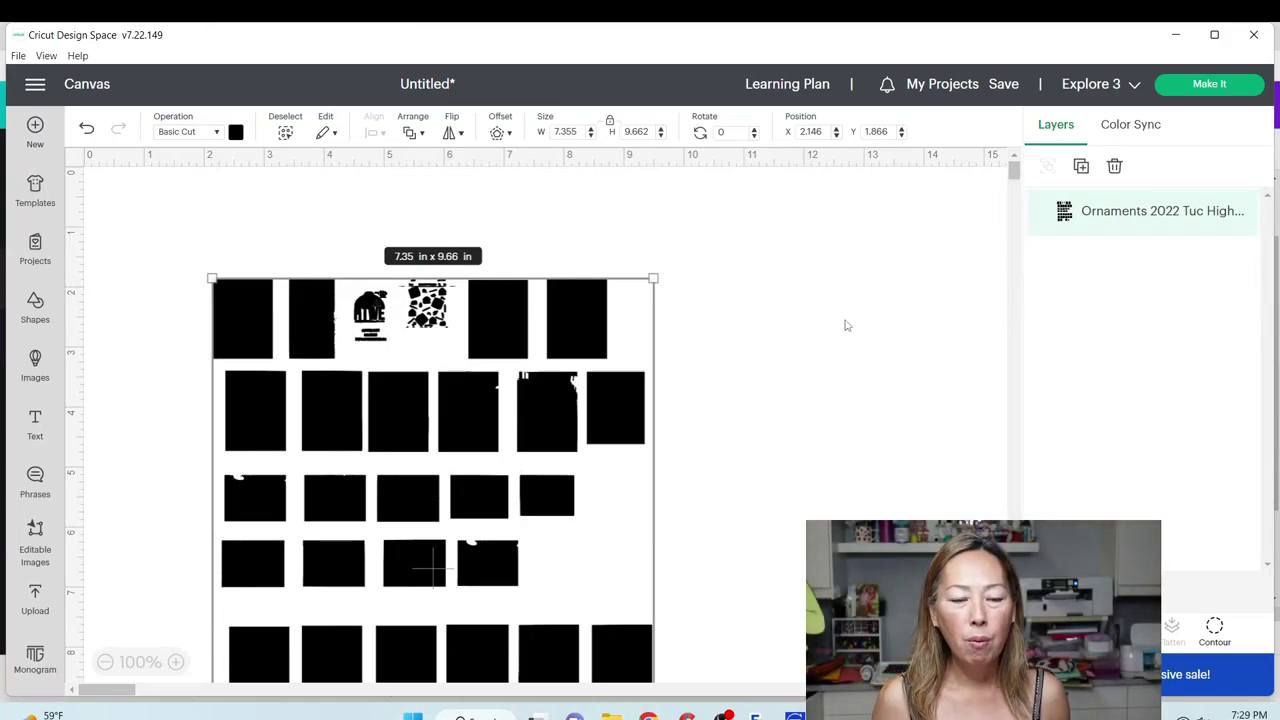
click(655, 322)
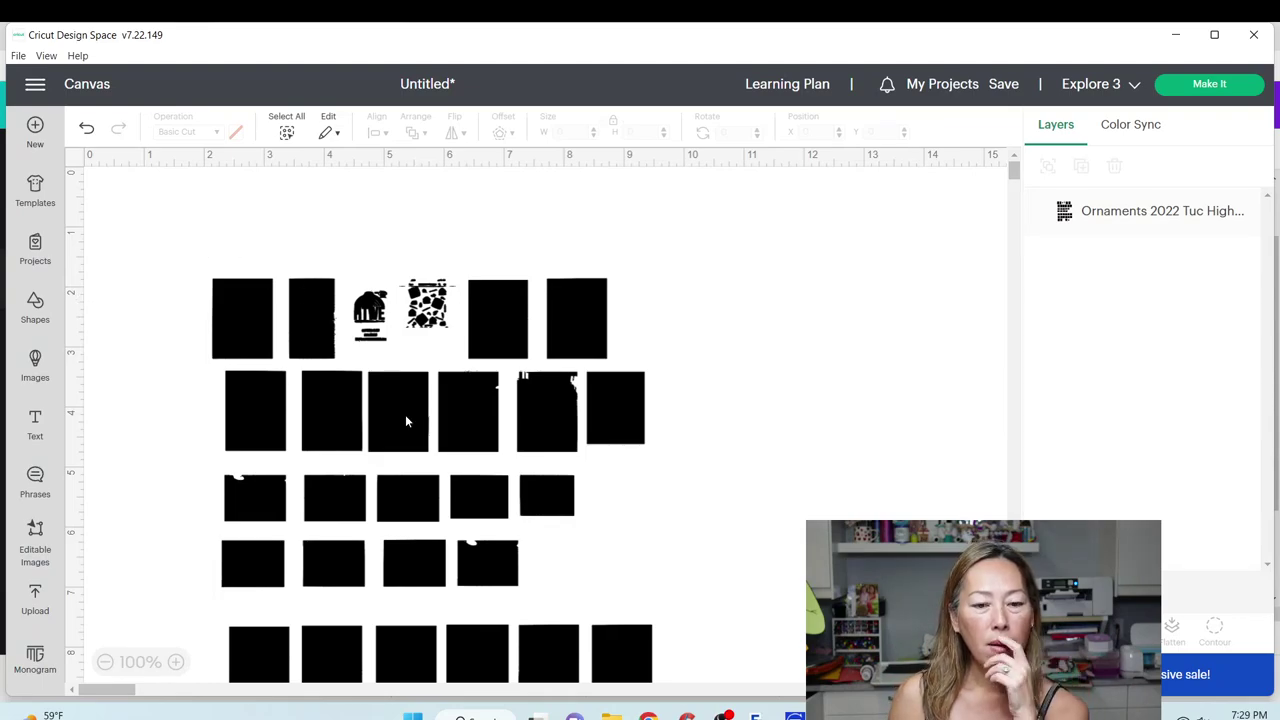
Add a square, unlock its proportions, and fit it over the third top-row shape at about 0.78 × 1.33 in.
scroll(413, 399, down, 3)
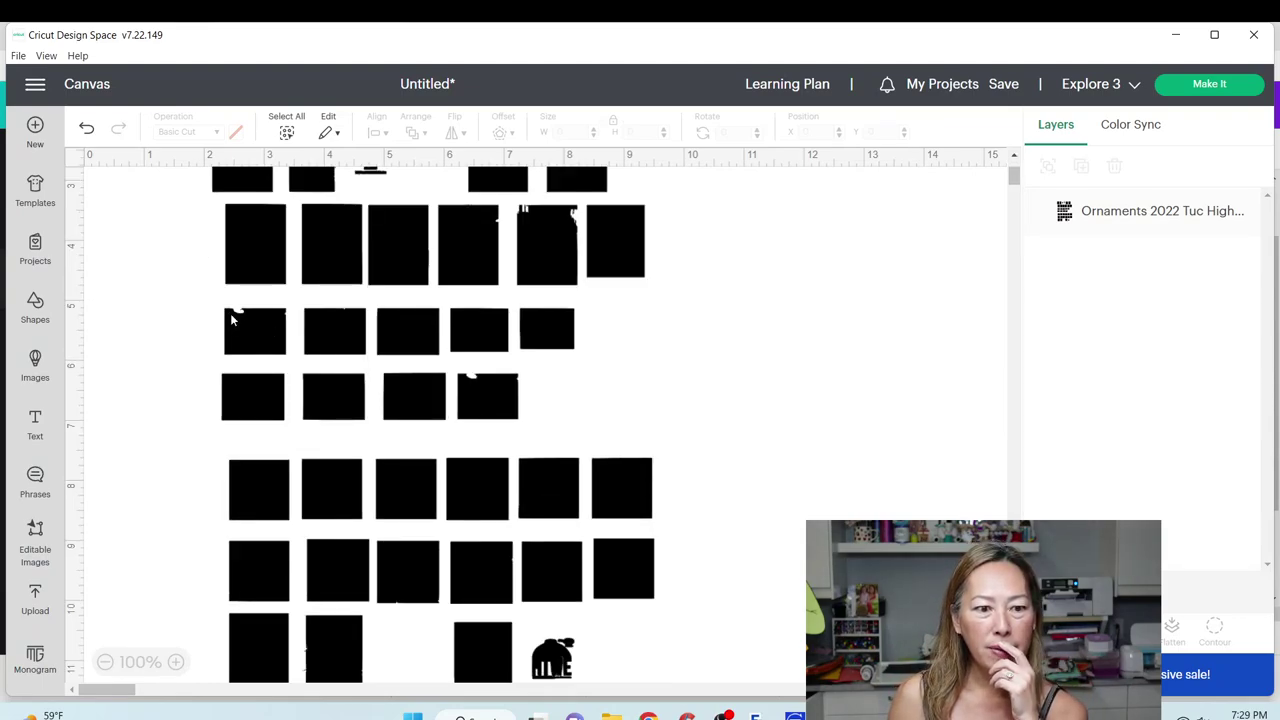
scroll(522, 441, down, 3)
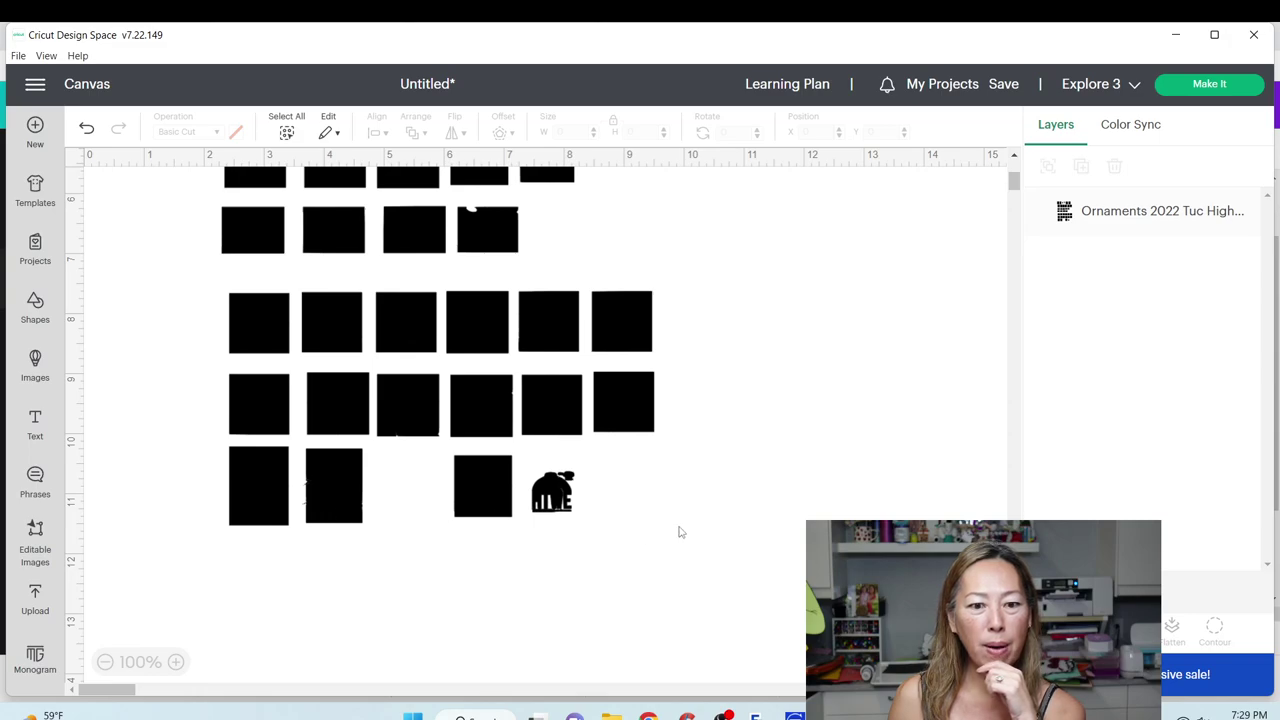
scroll(666, 505, up, 6)
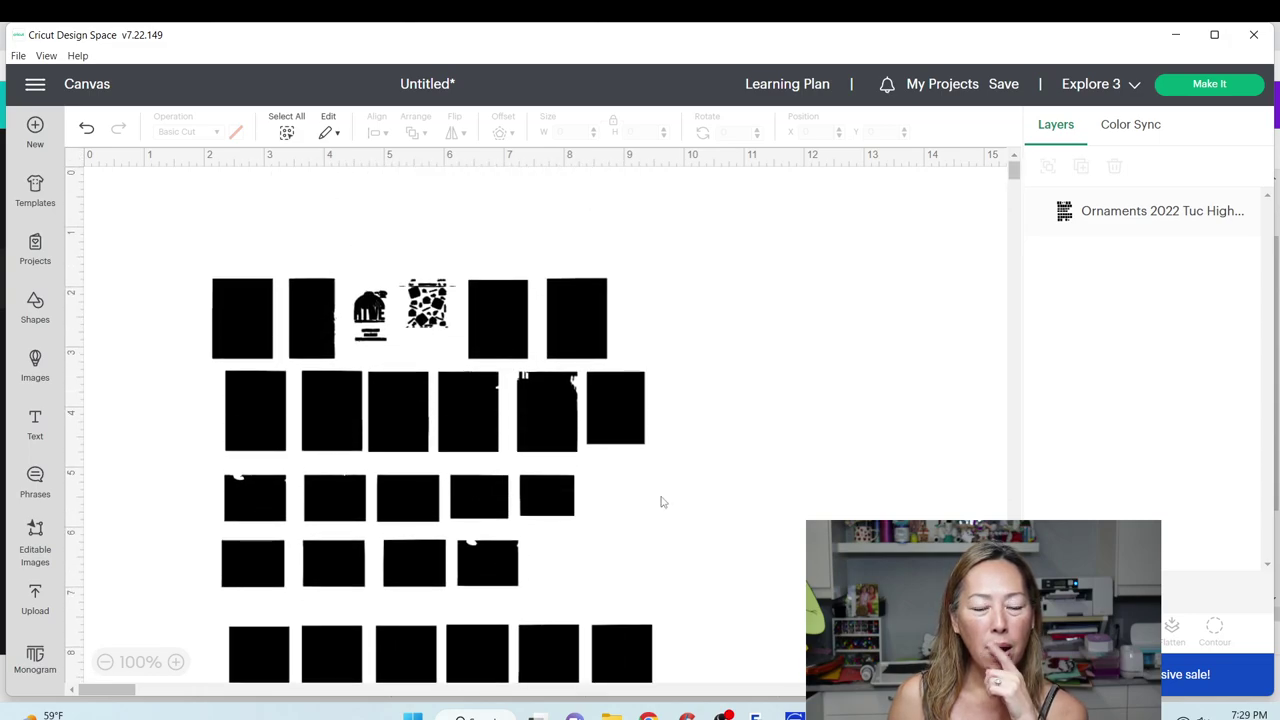
click(38, 305)
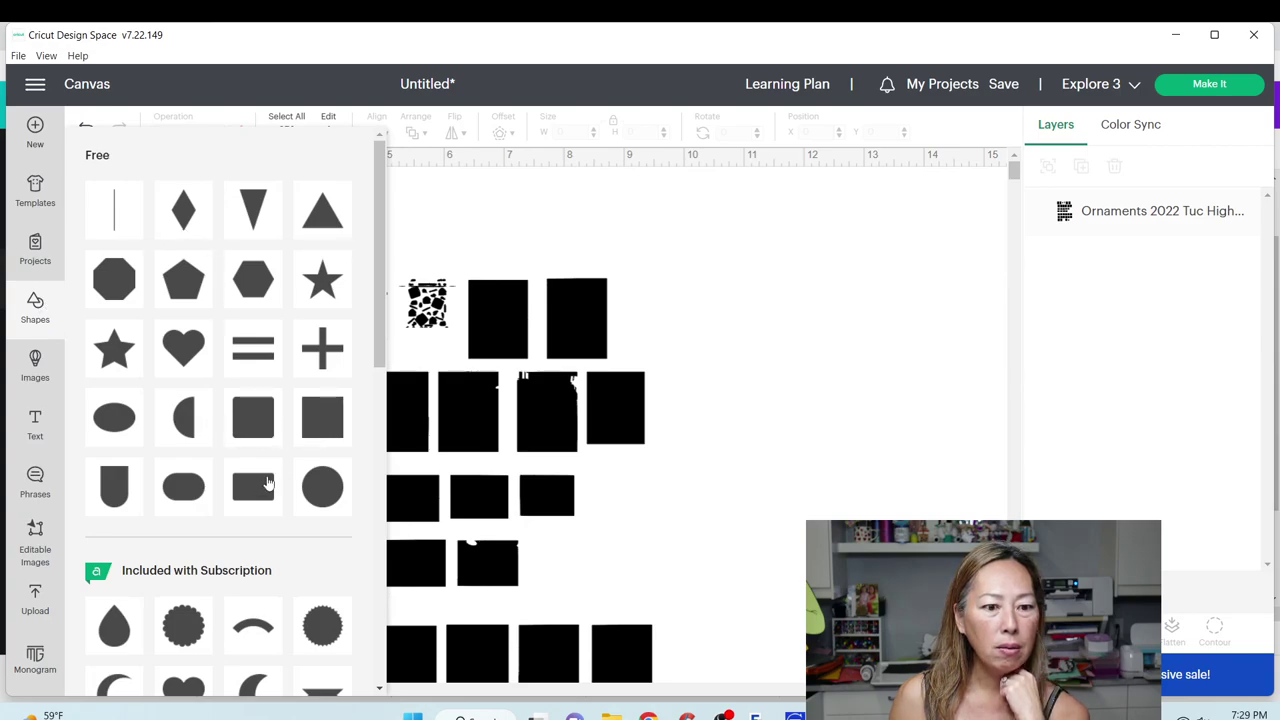
click(305, 426)
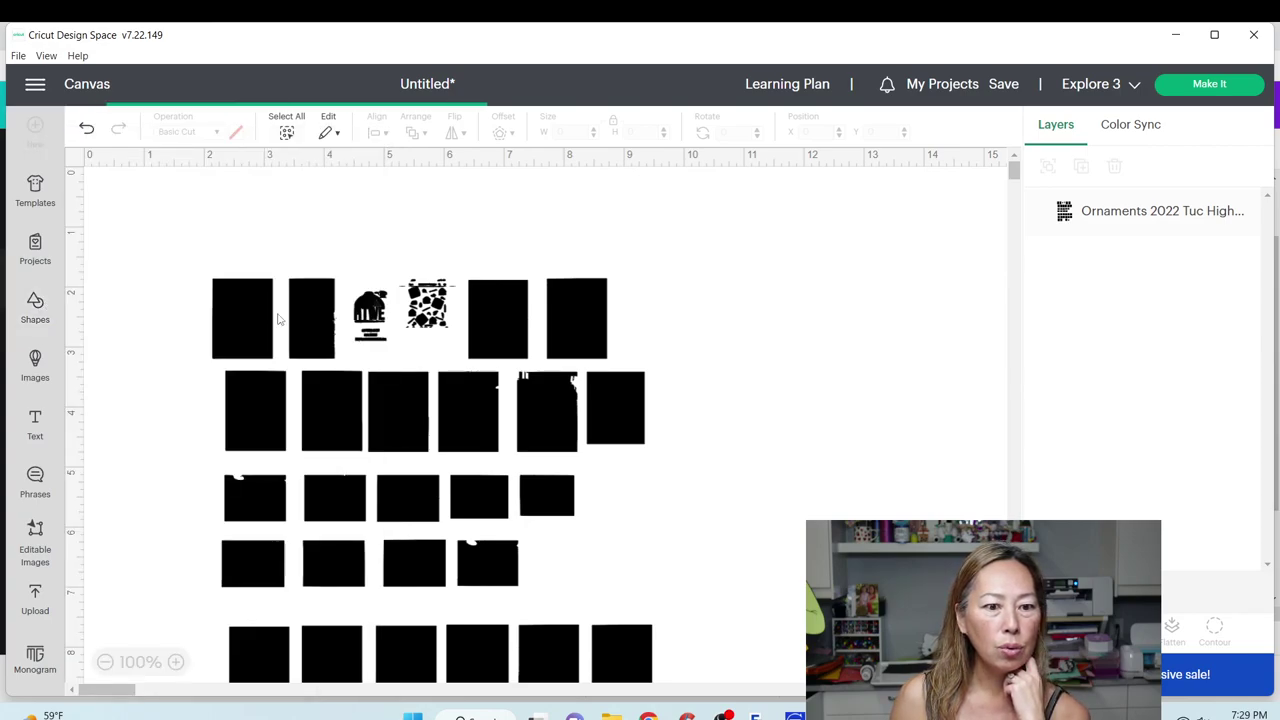
drag(178, 244, 700, 293)
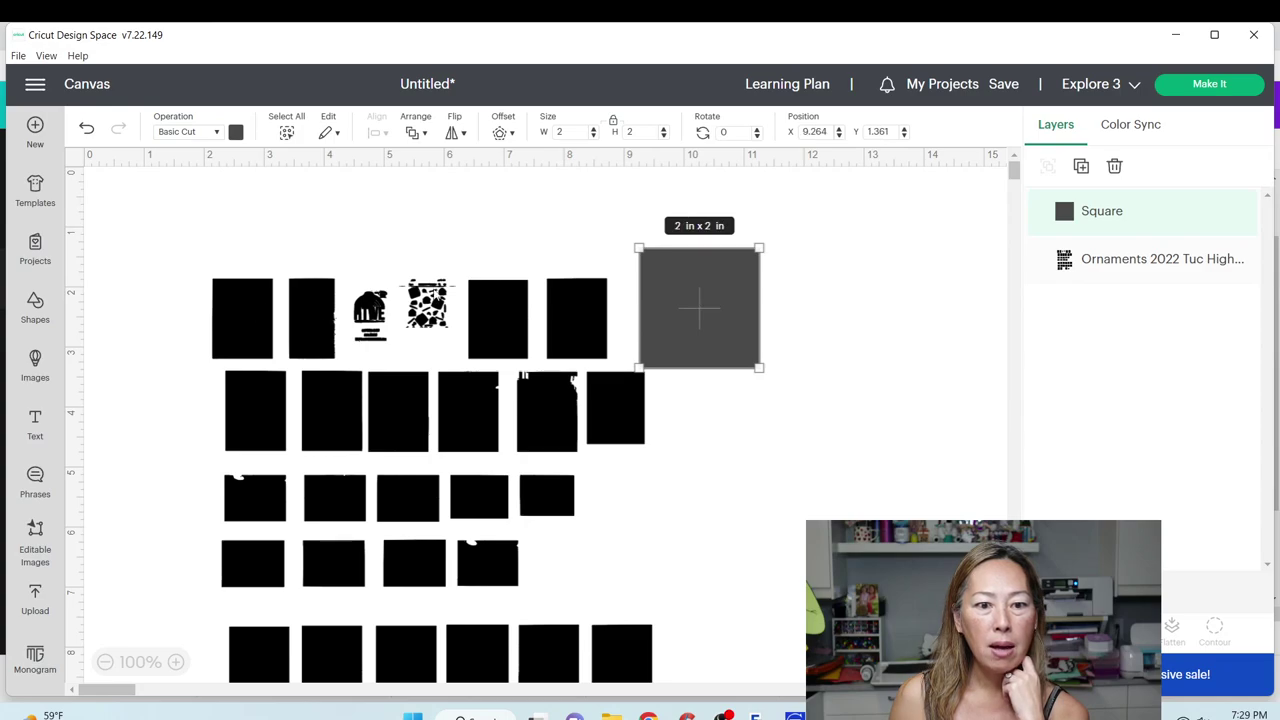
drag(758, 367, 712, 321)
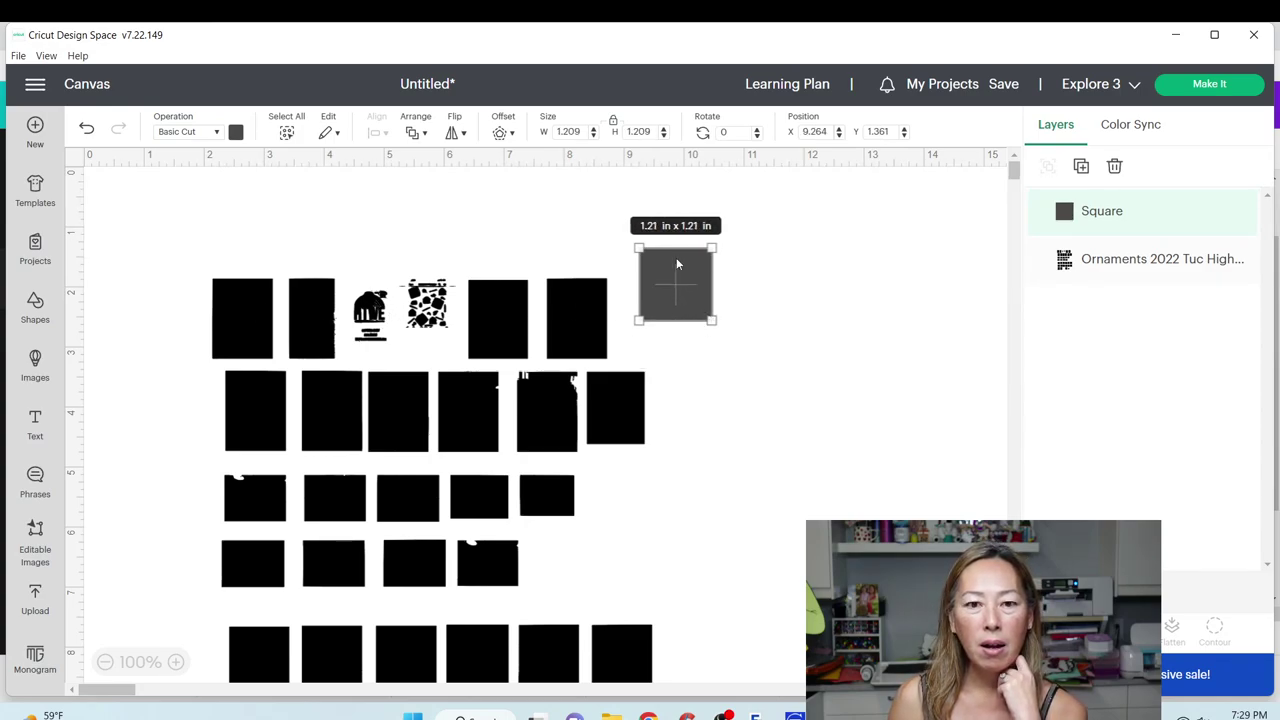
click(613, 120)
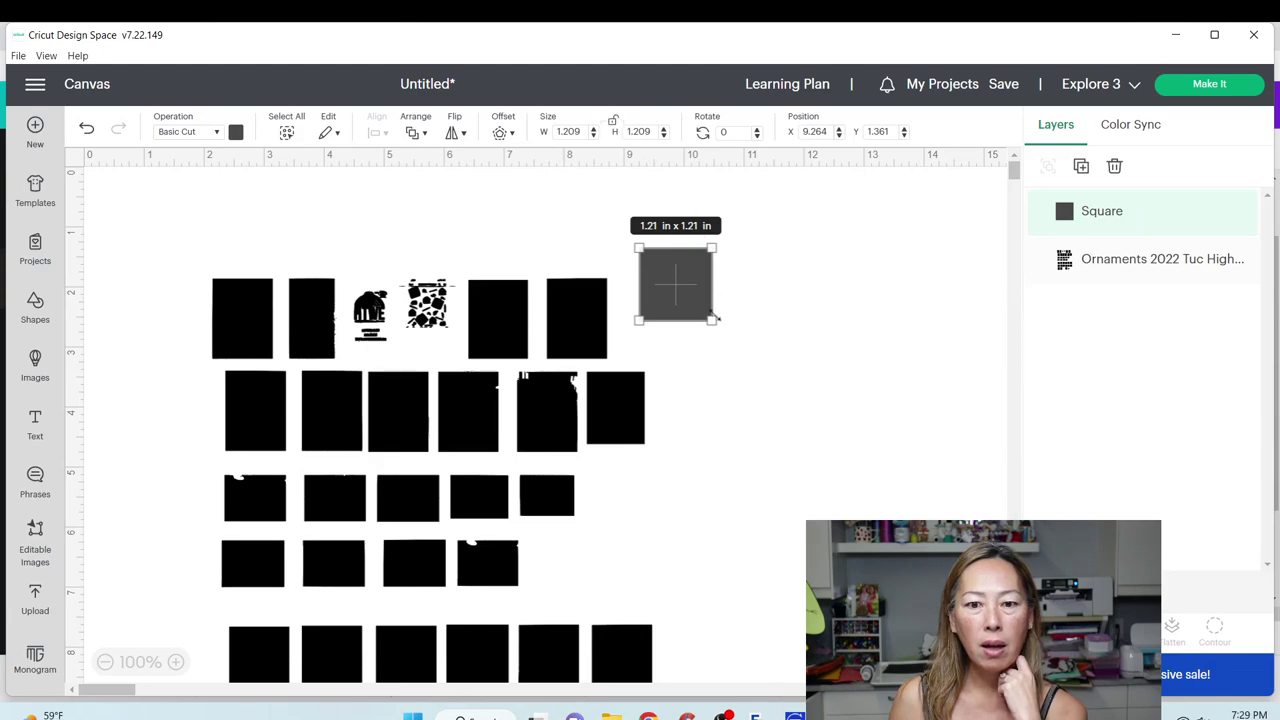
drag(712, 318, 372, 331)
Copy the rectangle, place the copy over the fourth top-row shape, and enlarge it to about 1 × 1.71 in.
key(ctrl+c)
key(ctrl+v)
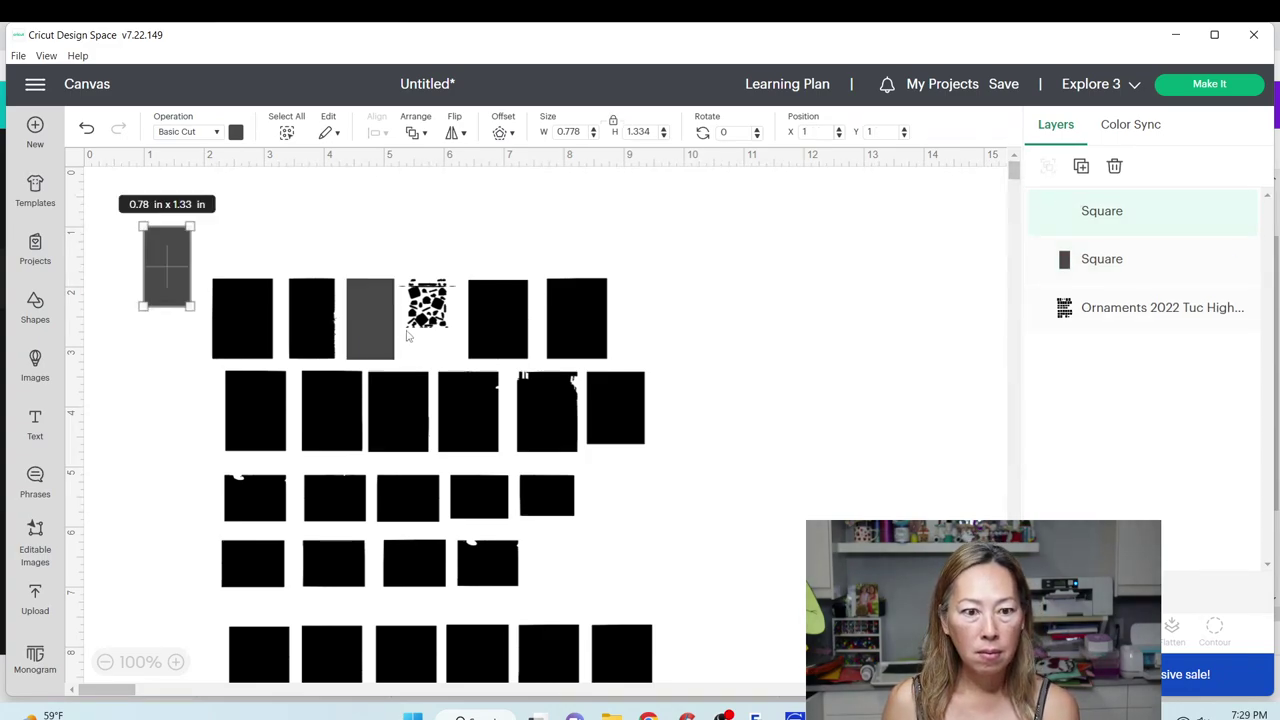
drag(174, 249, 437, 306)
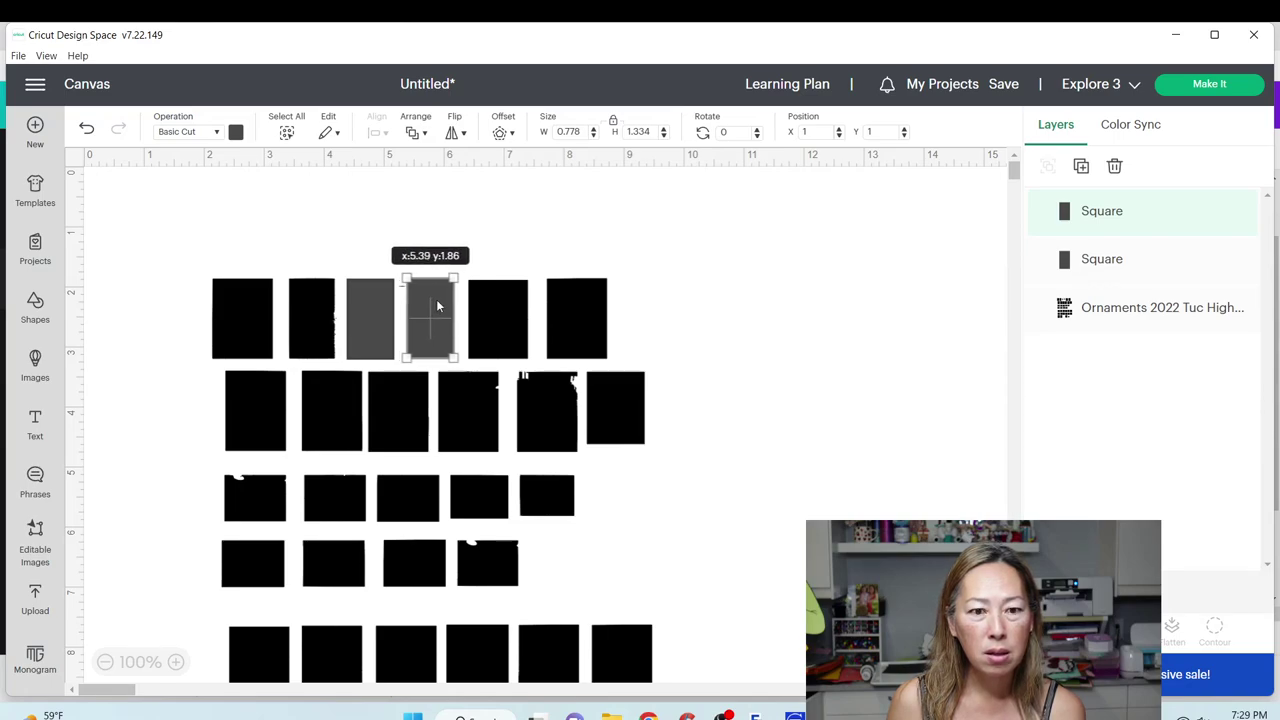
drag(437, 306, 429, 290)
drag(446, 342, 460, 366)
click(420, 214)
click(443, 326)
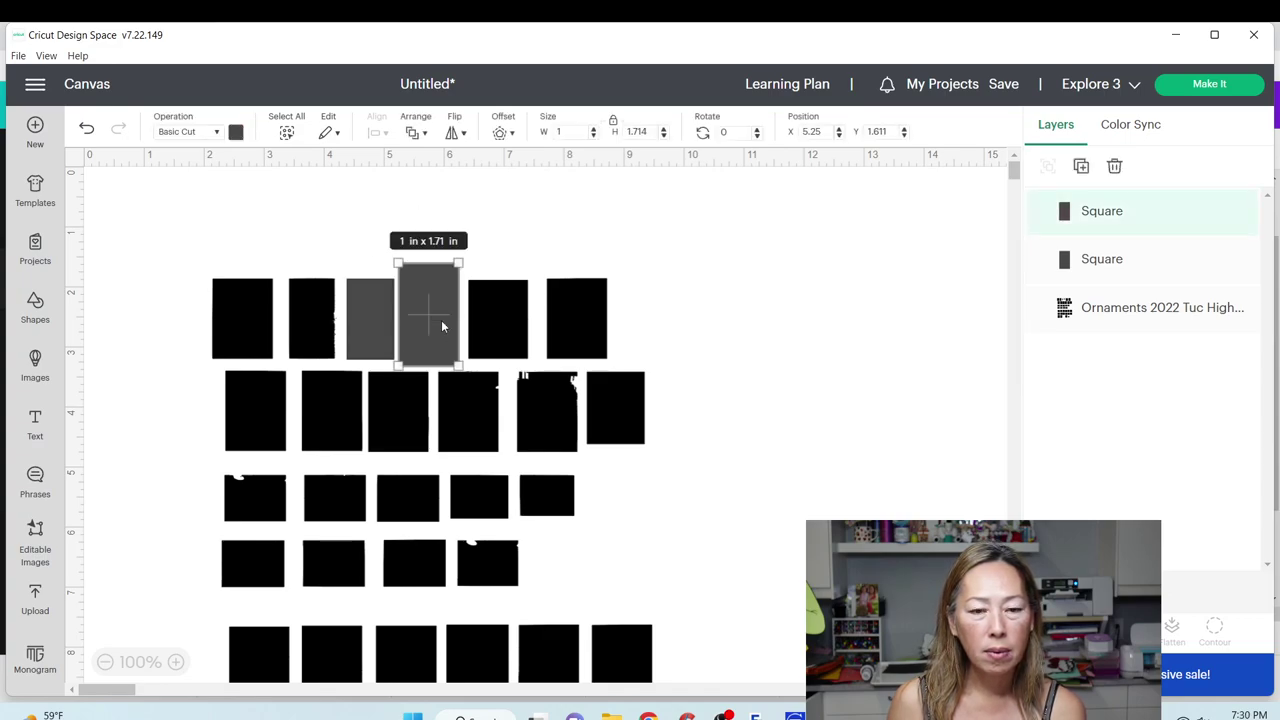
click(803, 349)
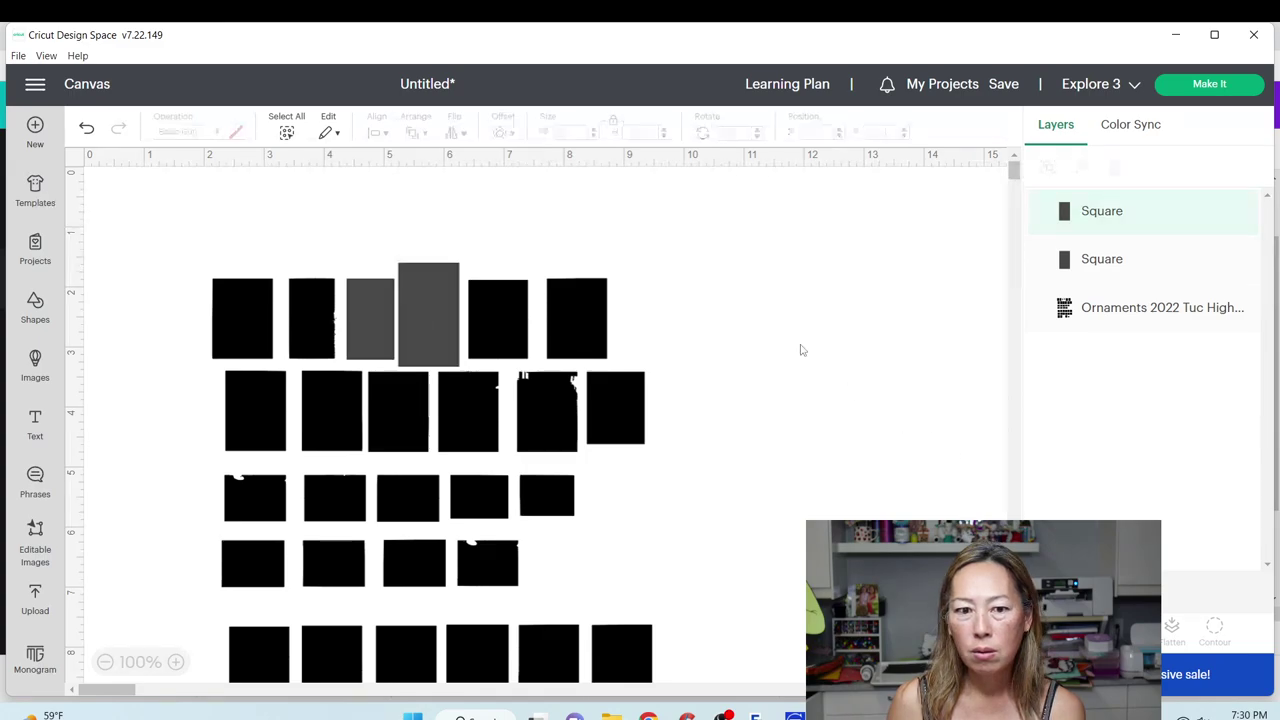
Select the enlarged rectangle together with the cut image and slice them.
click(597, 304)
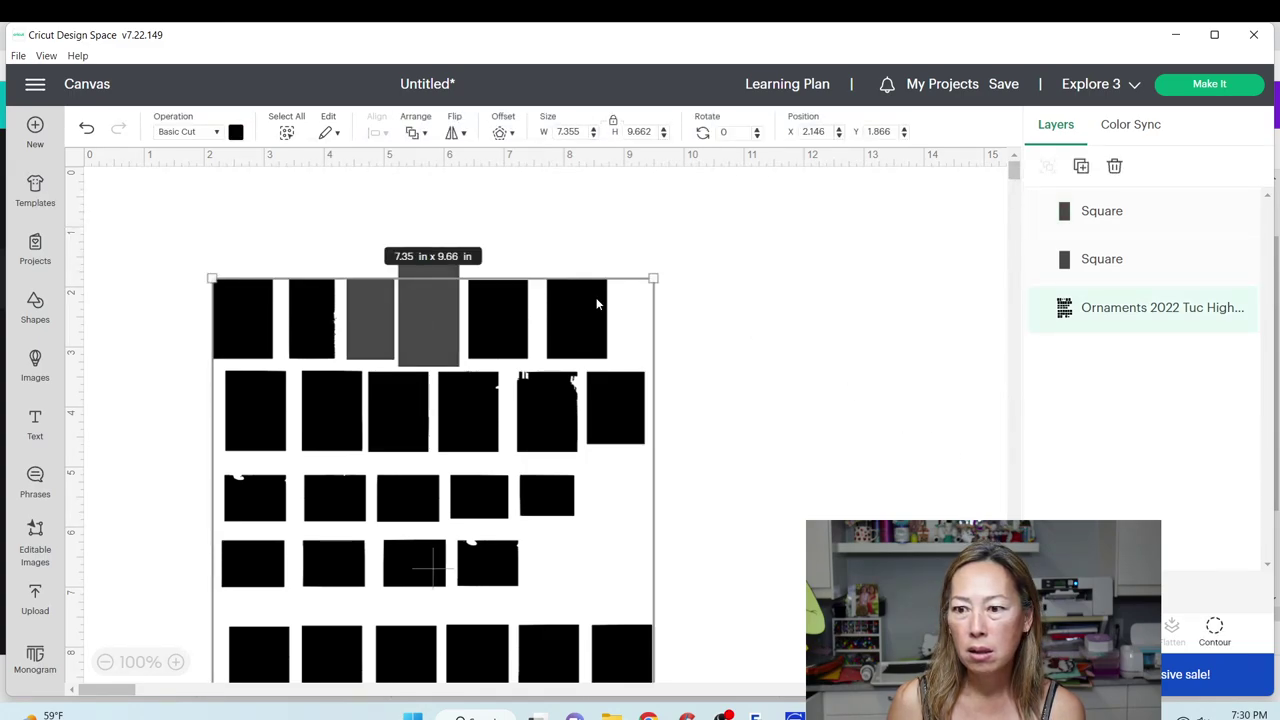
click(524, 237)
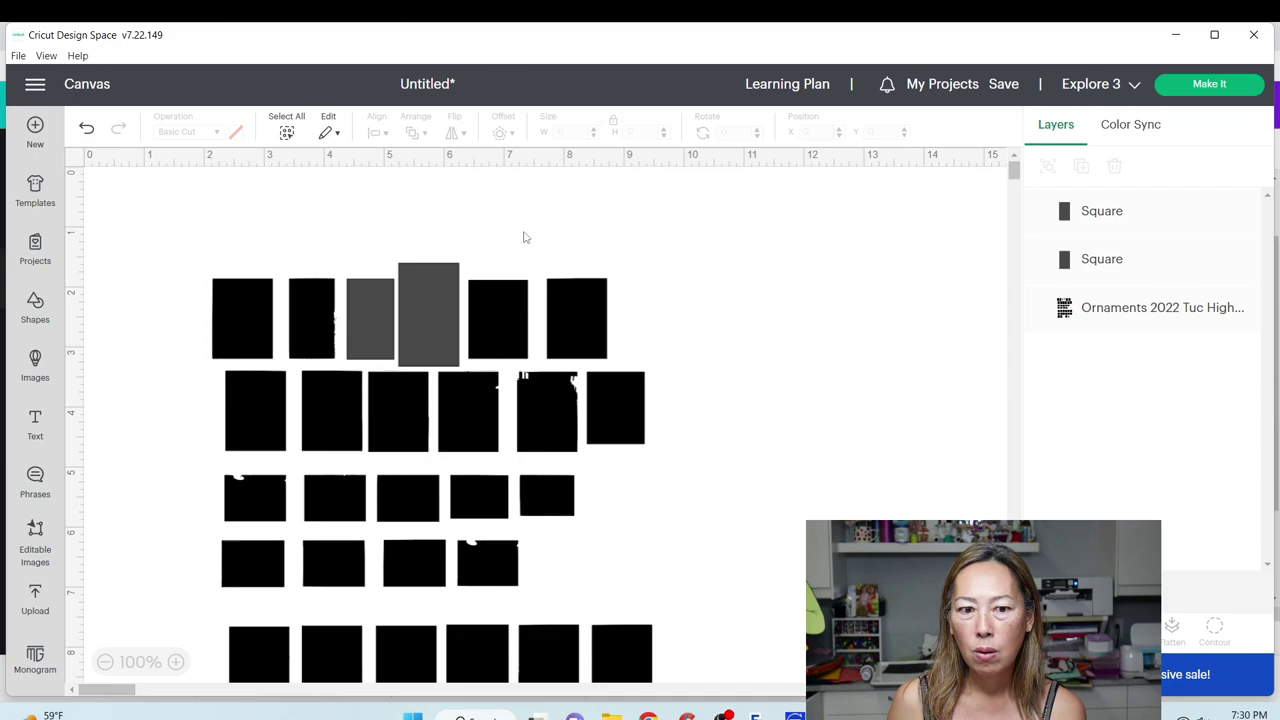
click(436, 281)
drag(447, 196, 445, 334)
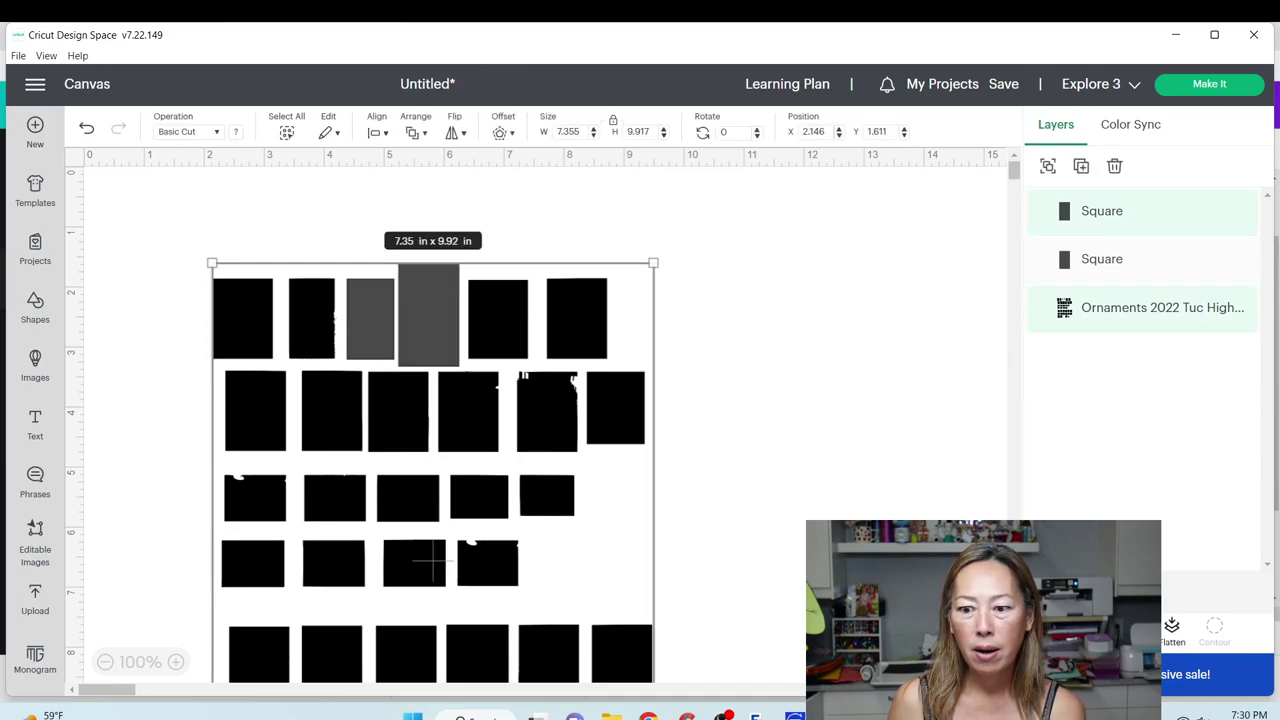
click(1046, 630)
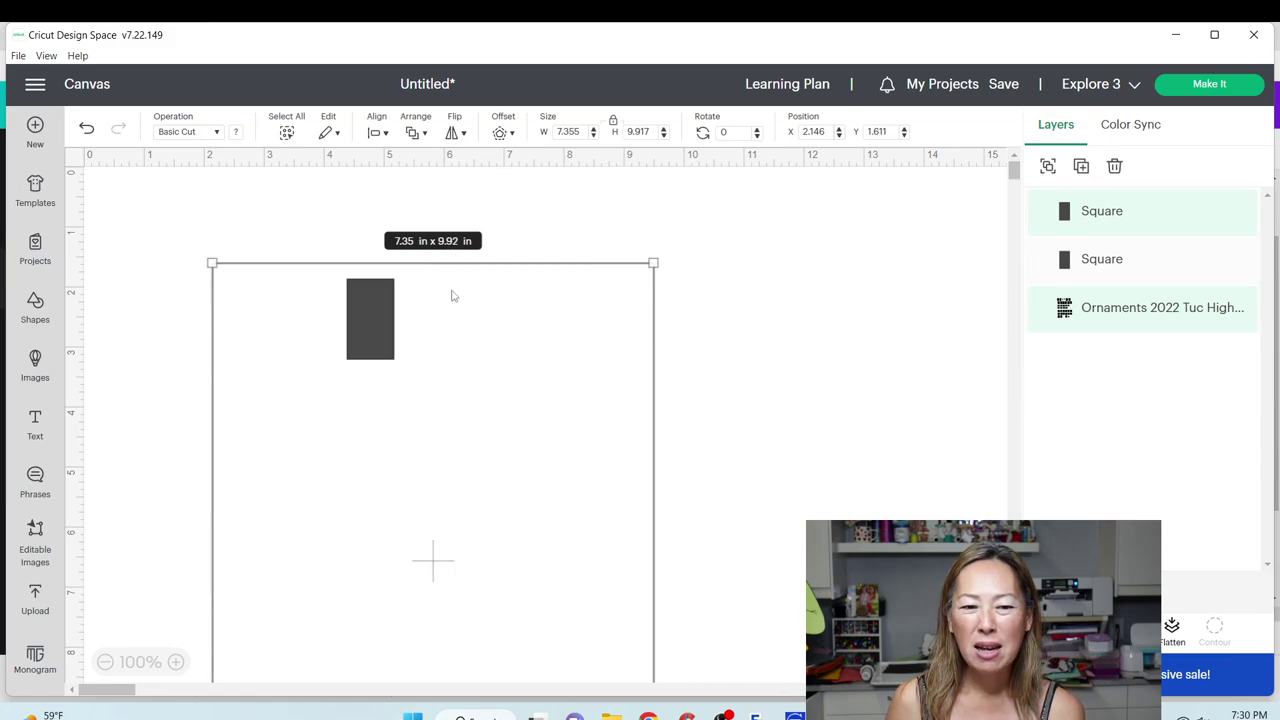
Move the slice results for the fourth top-row shape out of the sheet into the empty area beside it.
click(441, 298)
drag(441, 298, 848, 269)
drag(428, 300, 840, 268)
drag(427, 300, 885, 288)
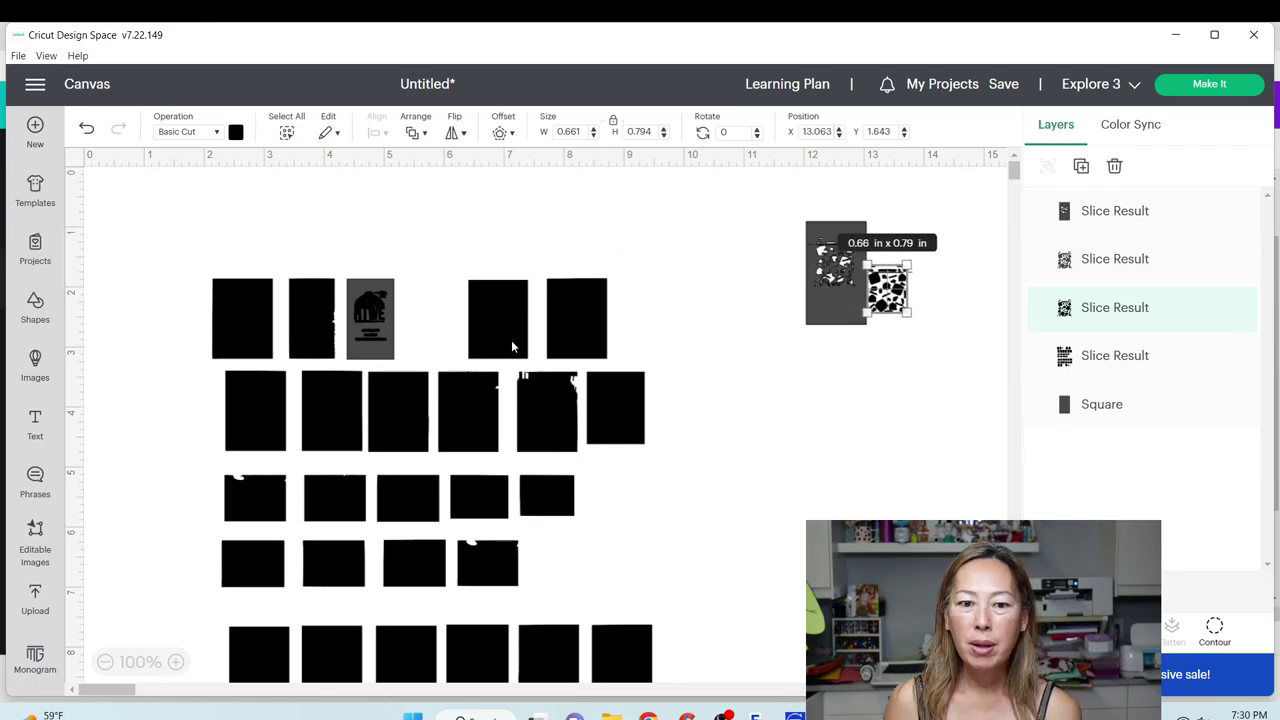
Add another square, unlock its proportions, and fit it over the fifth second-row shape at about 1 × 1.35 in.
click(33, 306)
click(316, 422)
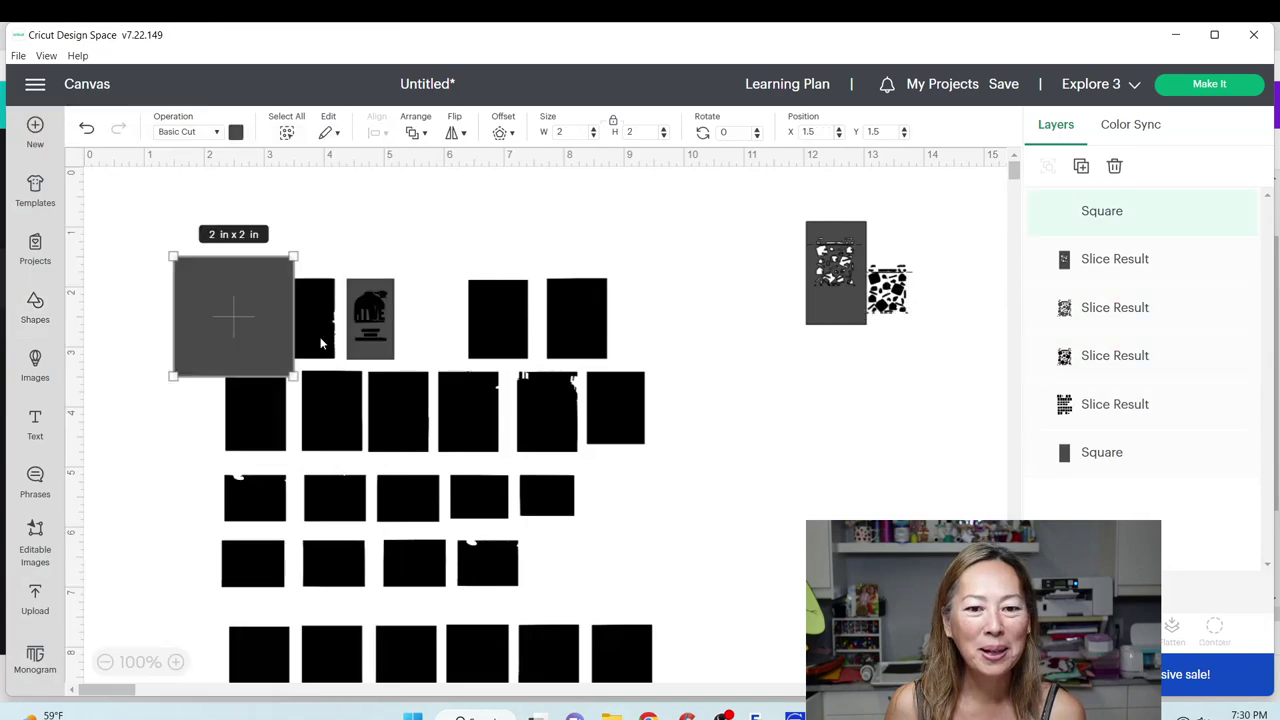
drag(183, 290, 574, 416)
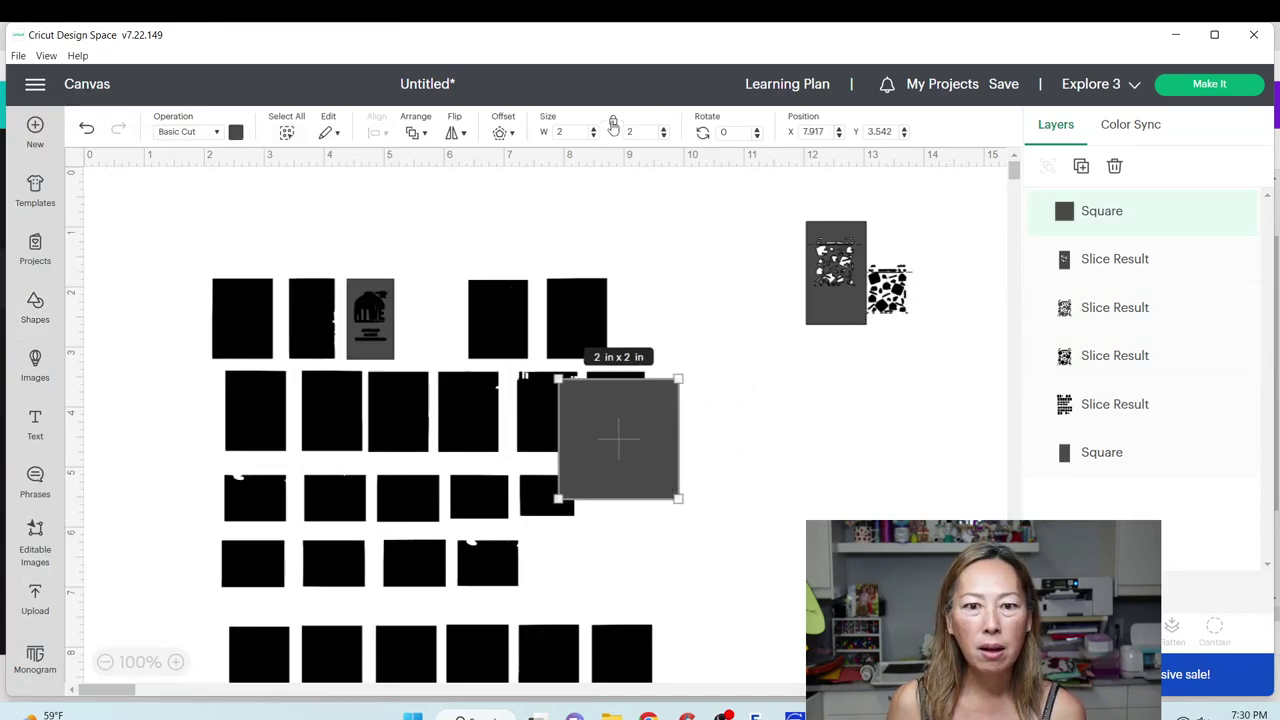
drag(668, 492, 606, 478)
drag(565, 407, 525, 401)
mouse_move(565, 469)
mouse_down()
mouse_move(558, 452)
mouse_move(570, 450)
mouse_up()
mouse_move(573, 448)
mouse_down()
mouse_move(563, 418)
mouse_move(483, 426)
mouse_move(564, 426)
mouse_up()
Duplicate the new rectangle, place the copy over the fourth second-row shape, and resize it to about 0.99 × 1.33 in.
key(ctrl+d)
drag(234, 309, 464, 393)
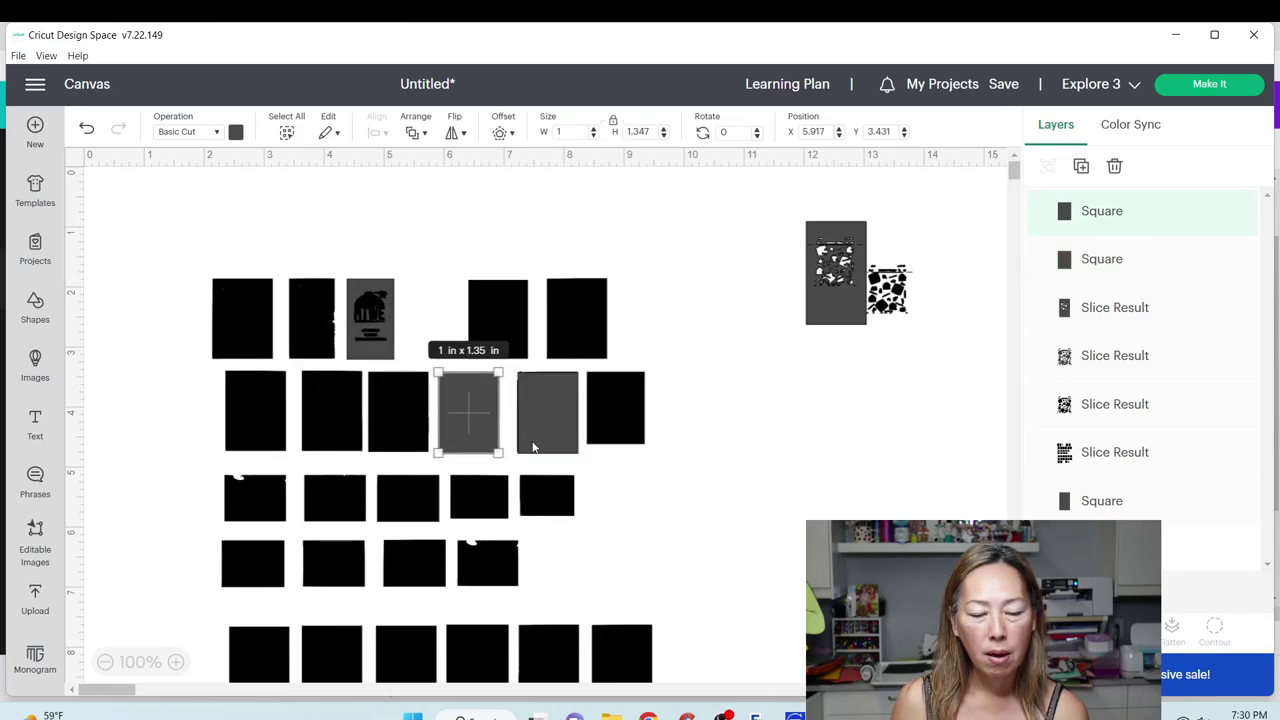
mouse_move(499, 451)
mouse_down()
mouse_move(490, 443)
mouse_move(497, 452)
mouse_up()
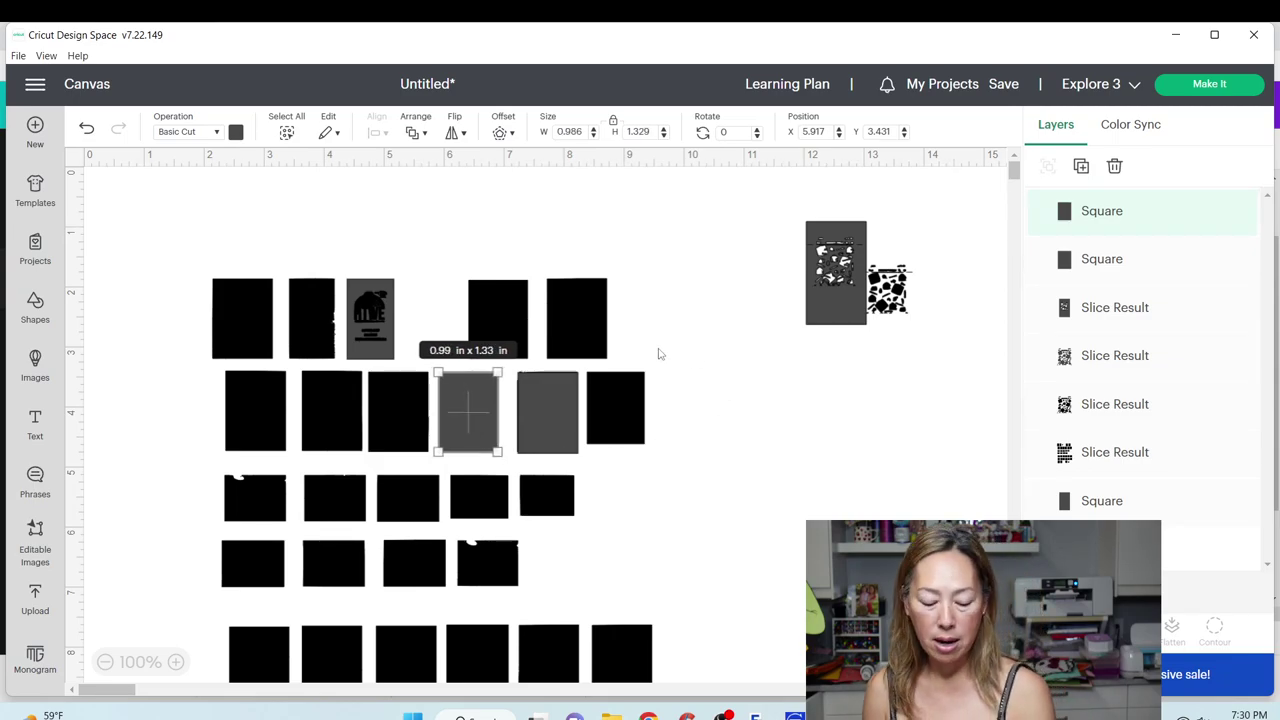
Duplicate the fourth second-row rectangle, place the copy over the first third-row shape, and resize it to about 1.01 × 0.79 in.
click(706, 356)
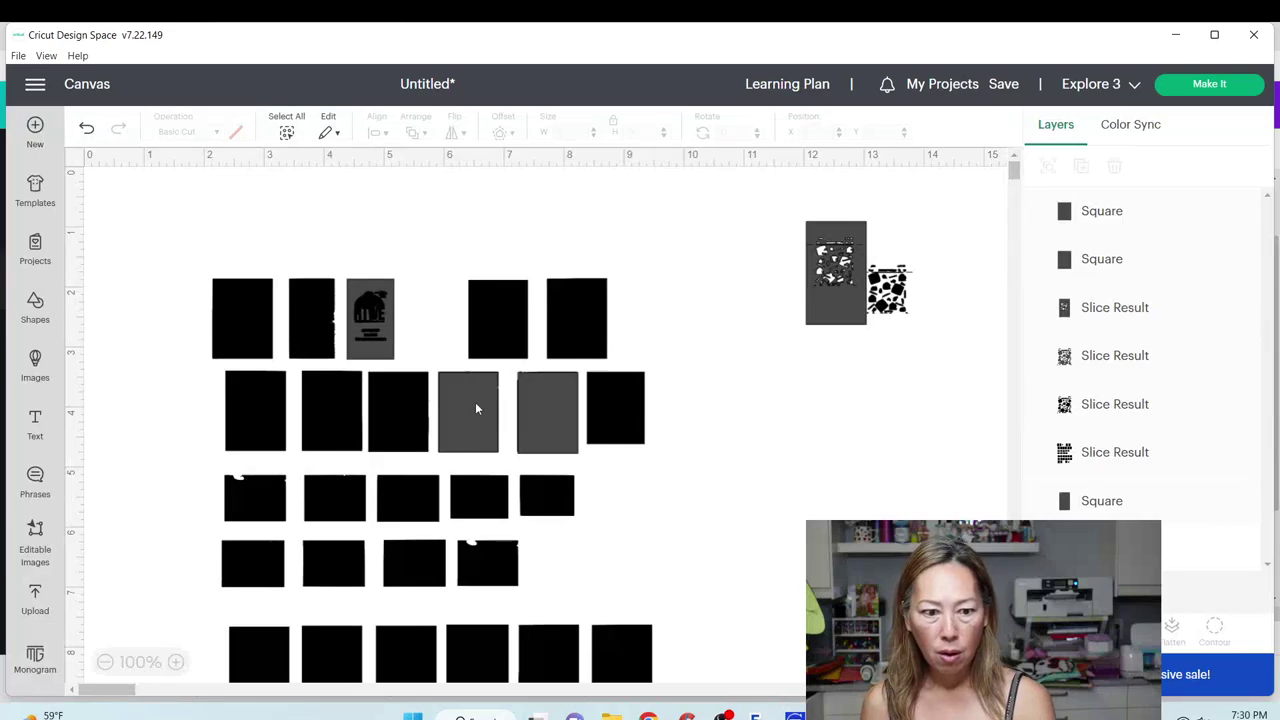
click(476, 409)
key(ctrl+c)
key(ctrl+v)
drag(265, 355, 285, 554)
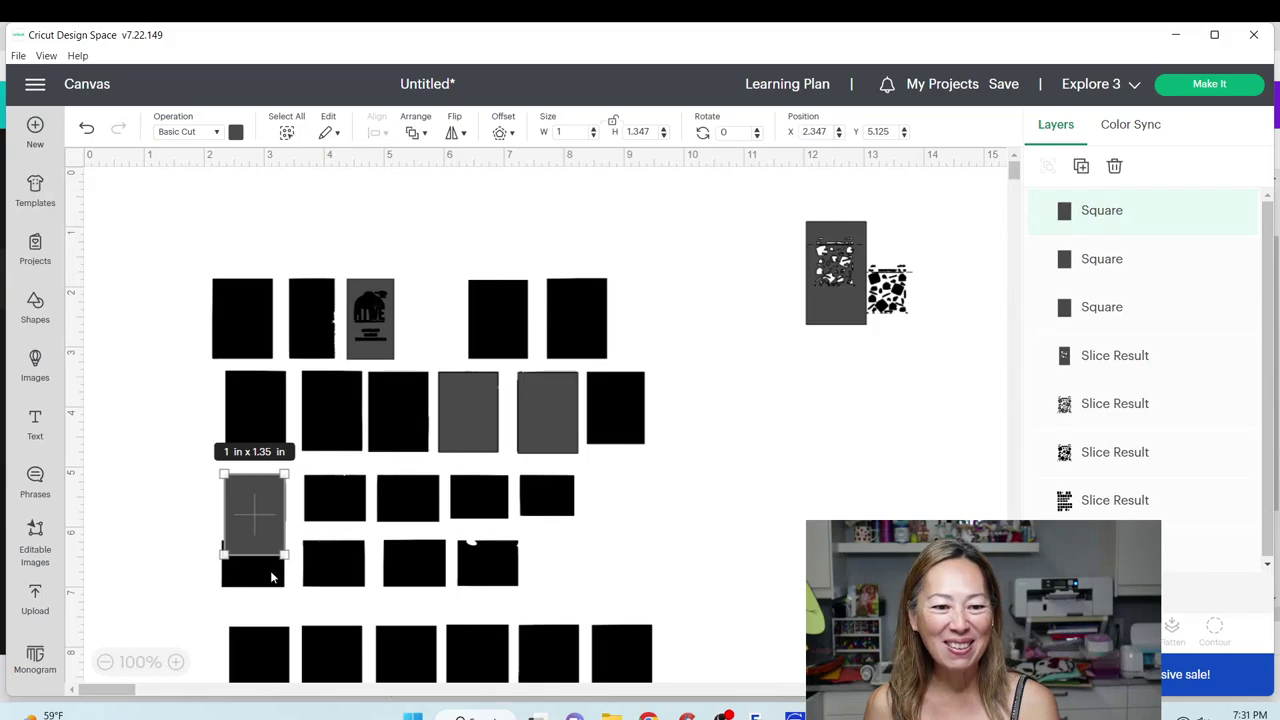
drag(284, 554, 285, 521)
click(268, 528)
click(243, 496)
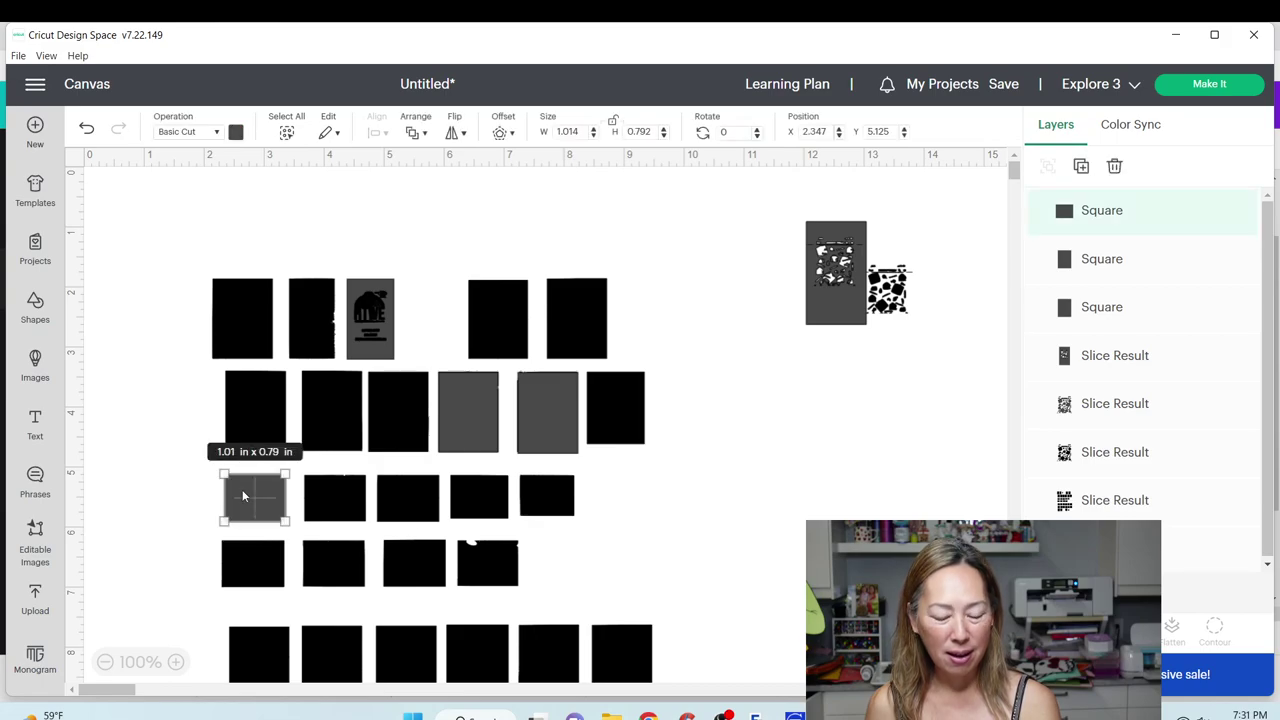
Duplicate the new 1.01 × 0.79 in rectangle and place the copy over the fourth shape of the fourth row.
key(ctrl+d)
click(259, 502)
drag(309, 366, 502, 558)
Paste another copy of the rectangle over the last bottom-row shape, unlock its proportions, and resize it to cover that shape.
scroll(631, 464, down, 4)
scroll(631, 466, down, 1)
key(ctrl+v)
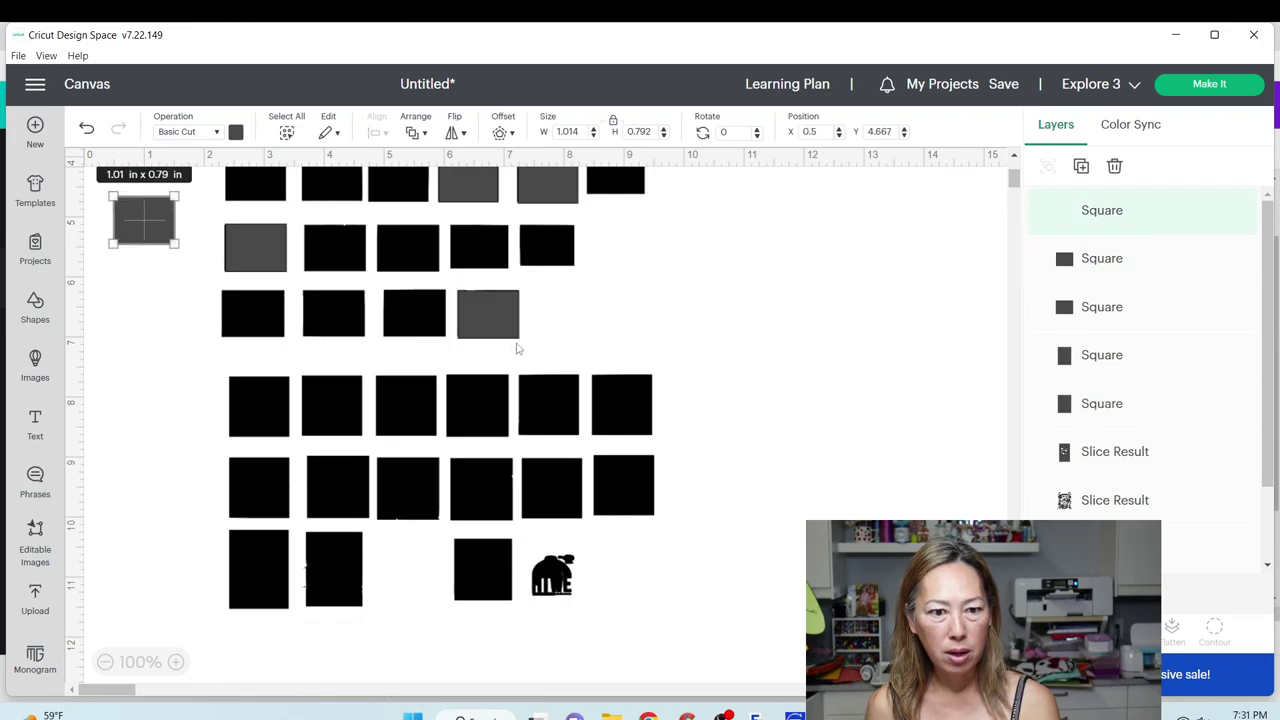
drag(131, 215, 577, 601)
click(614, 121)
click(770, 576)
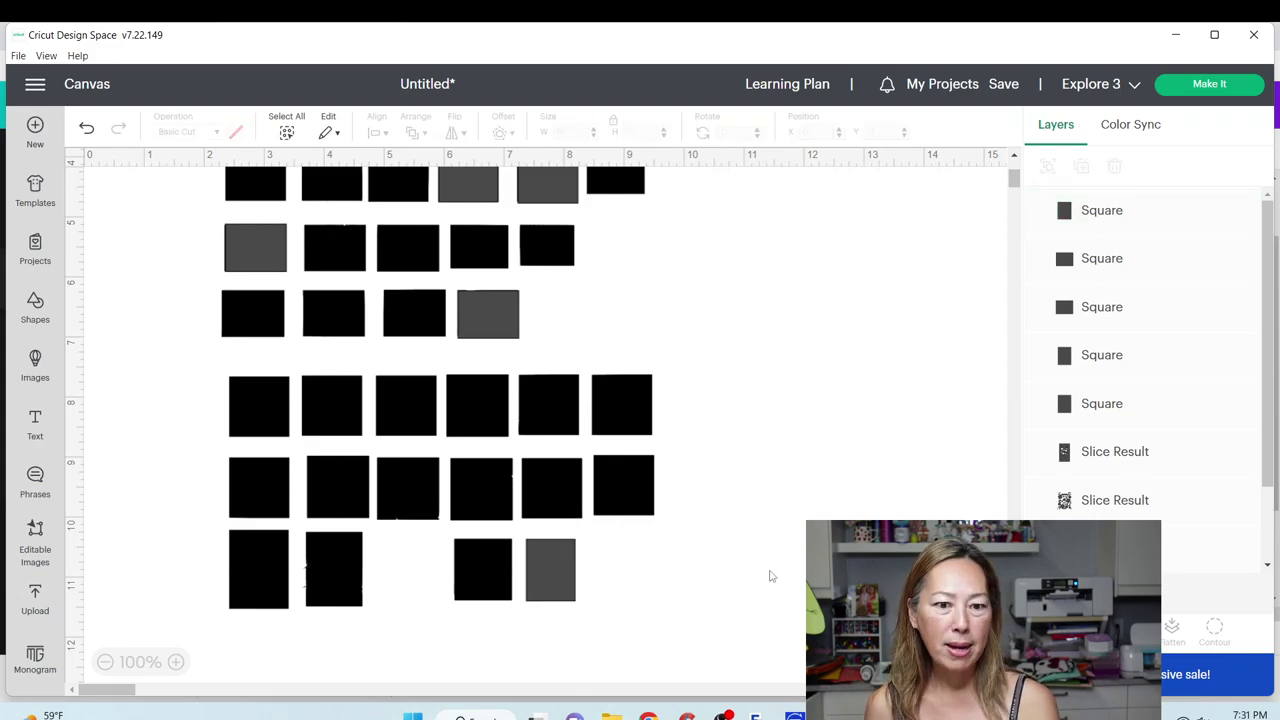
Select the whole sheet of shapes together with the added rectangles and weld them.
drag(792, 653, 370, 225)
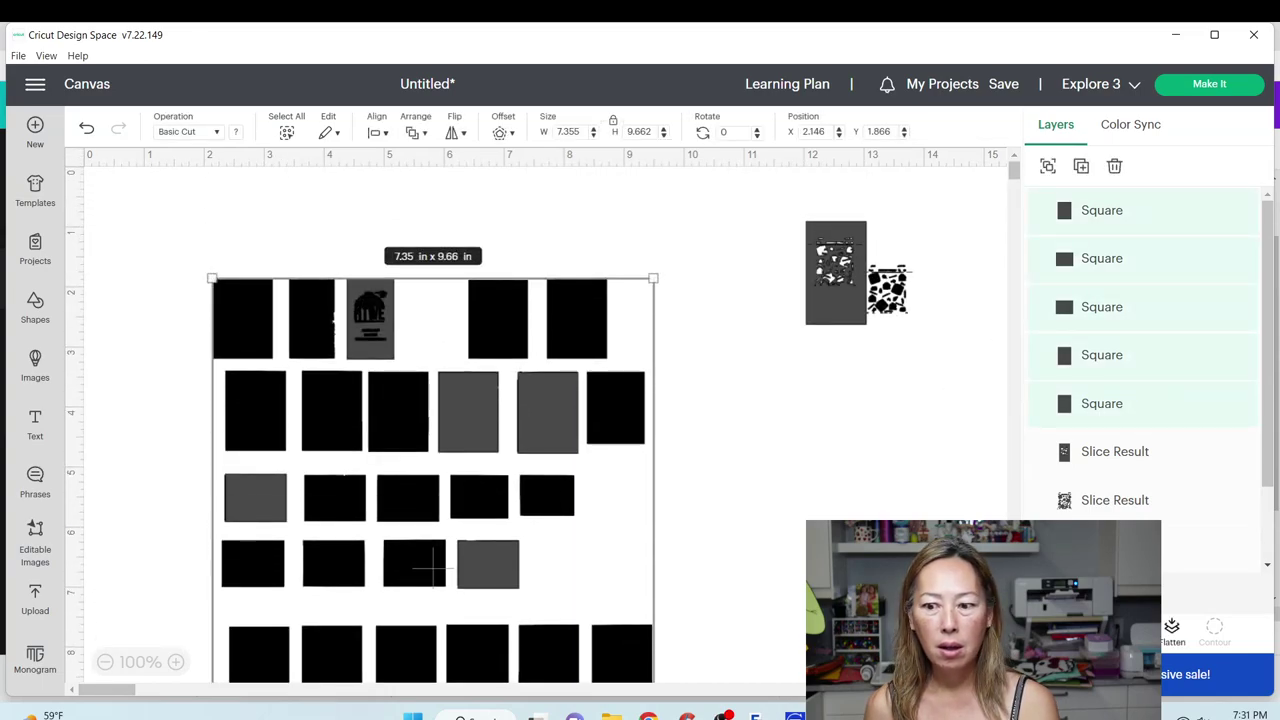
click(1125, 630)
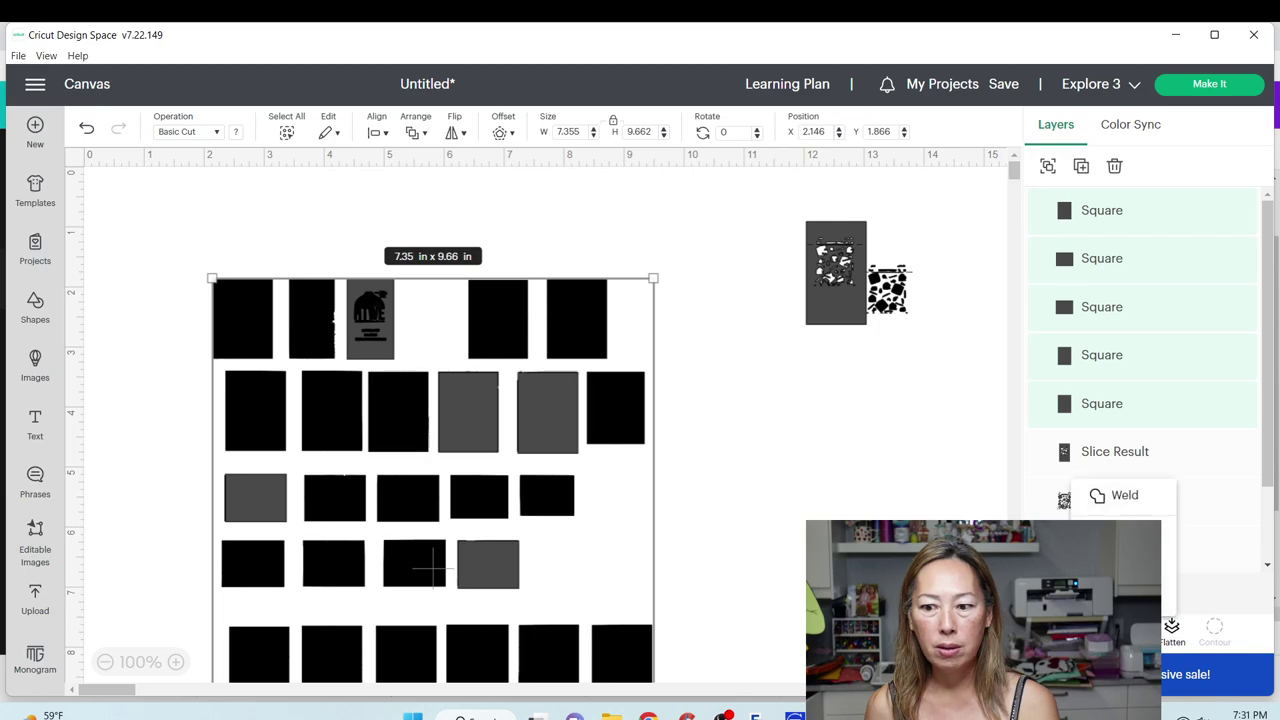
click(1115, 494)
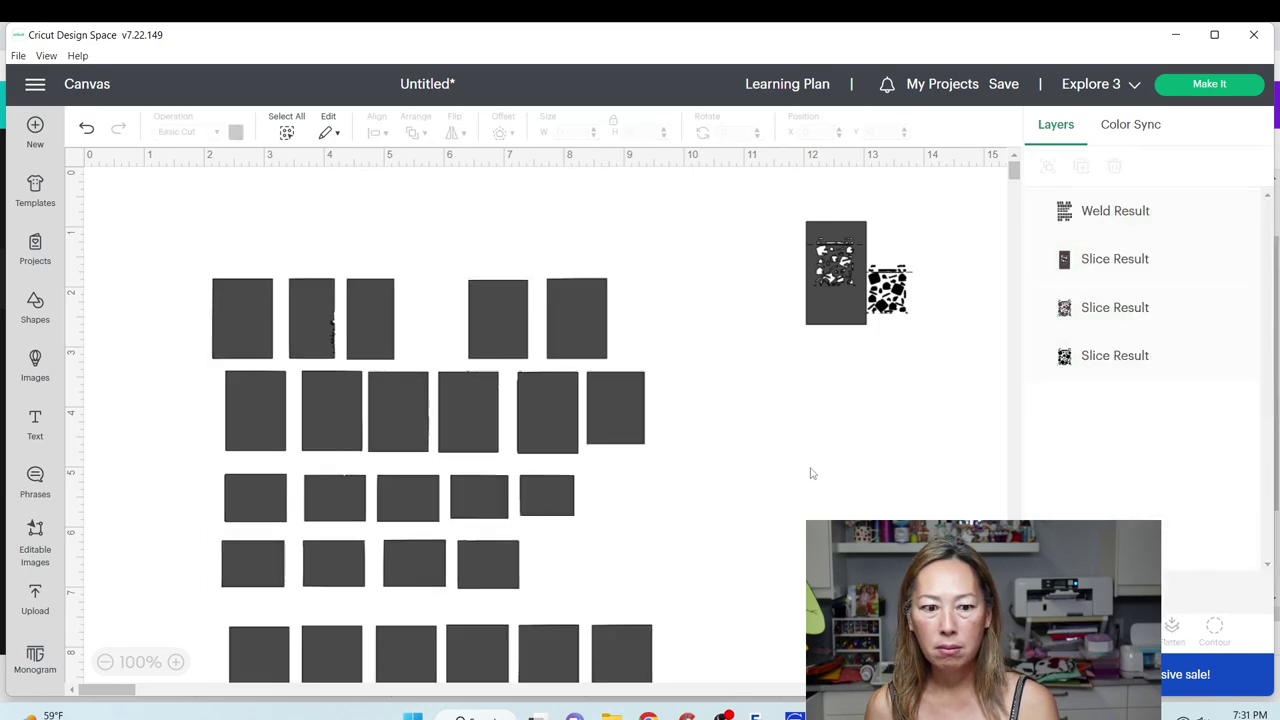
Delete the leftover slice results beside the welded sheet.
scroll(505, 460, down, 5)
scroll(500, 457, up, 3)
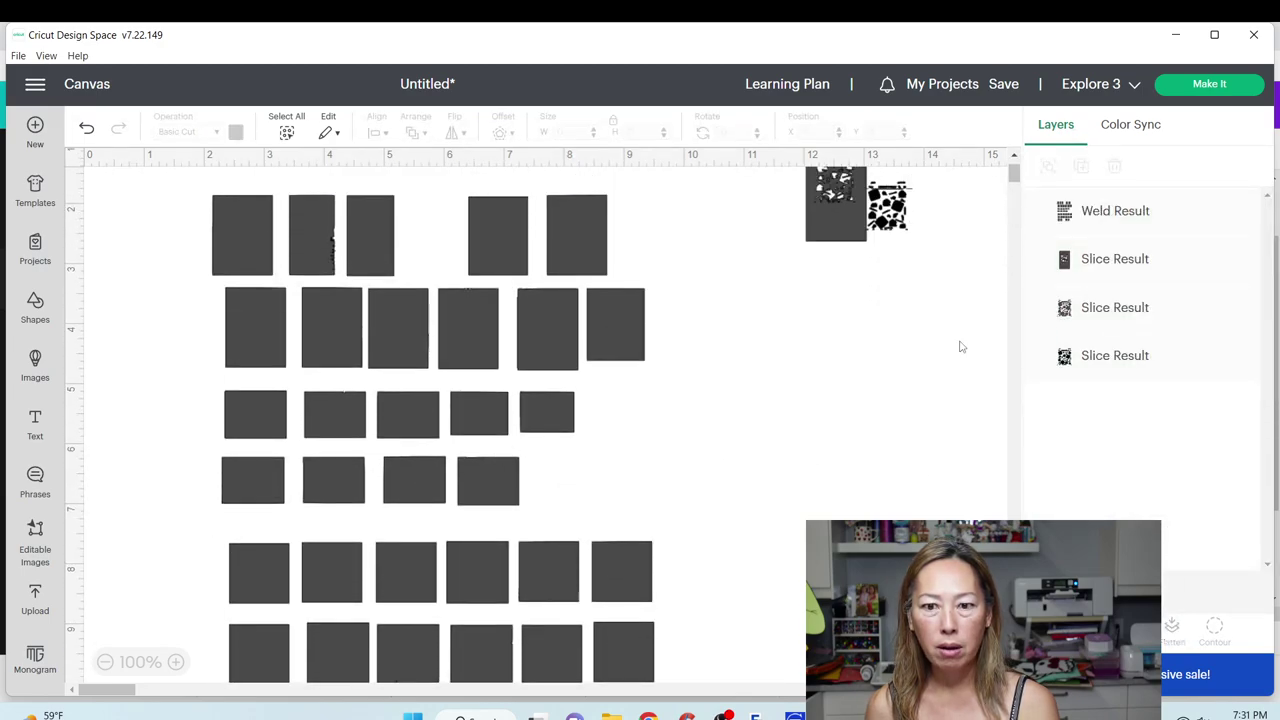
drag(939, 306, 800, 166)
key(Delete)
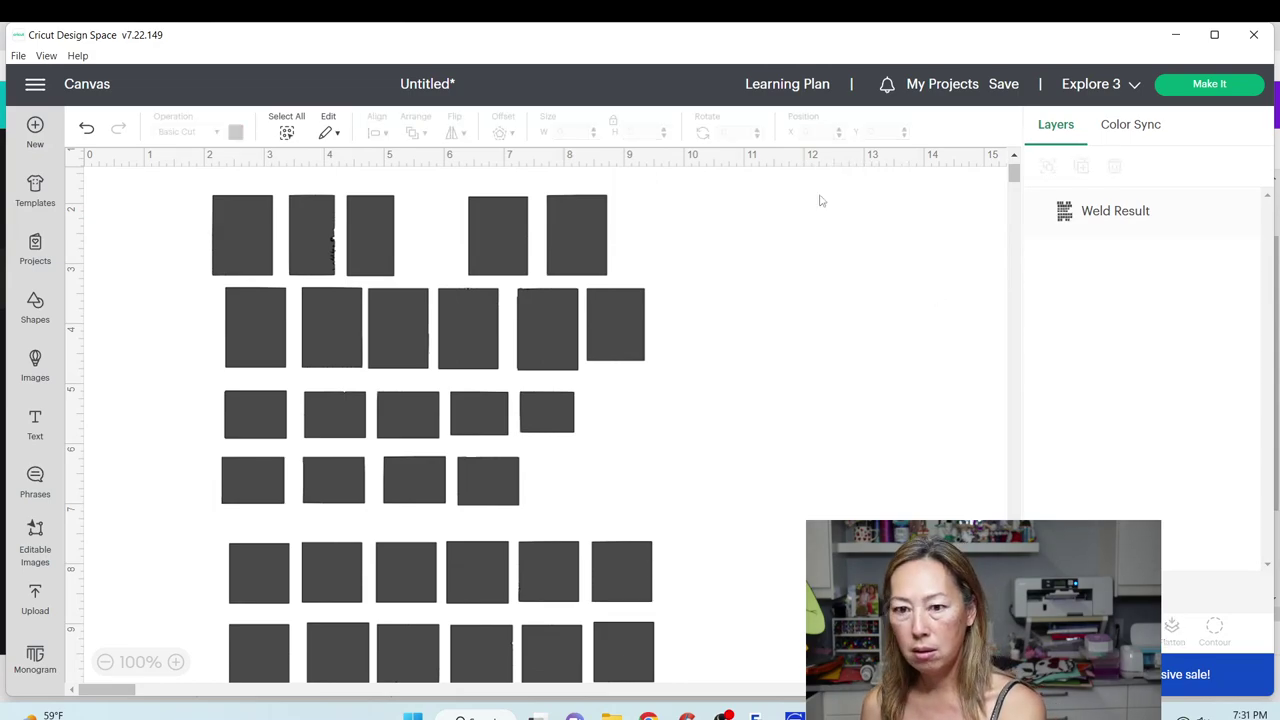
Save the project with the title "ornament foam sheet".
click(1008, 85)
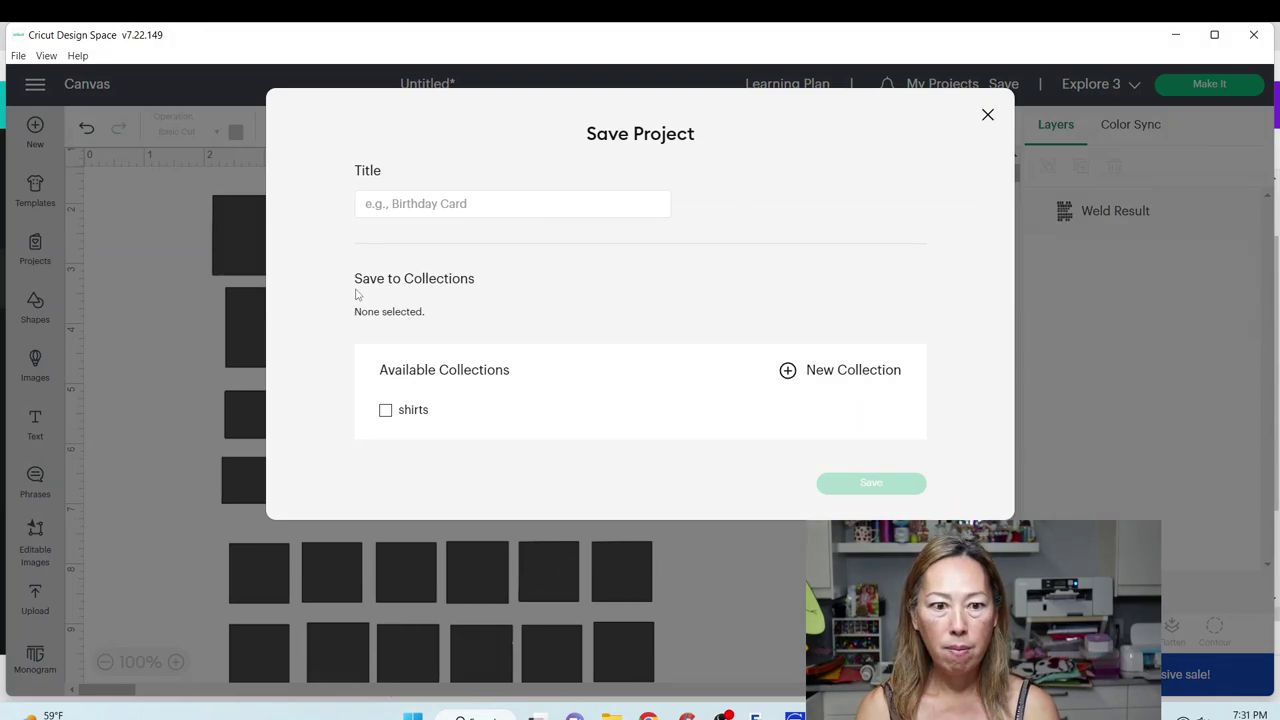
click(423, 203)
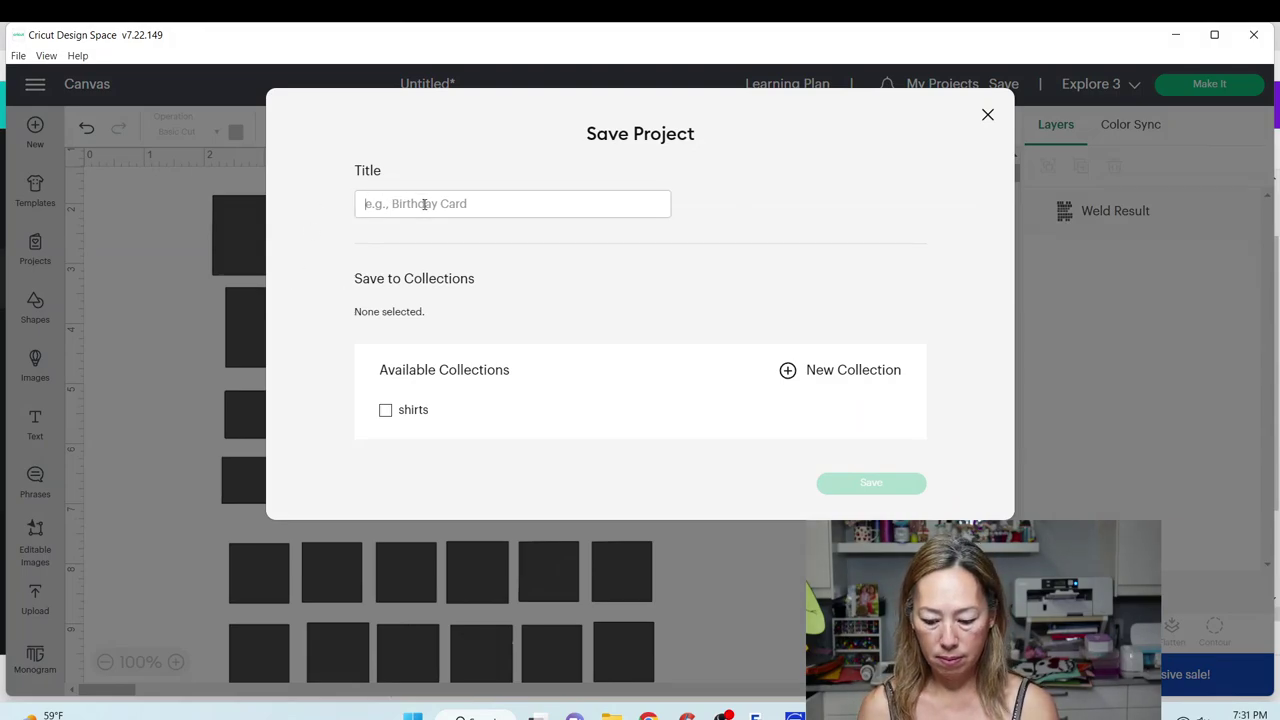
text(ornament foam sheet)
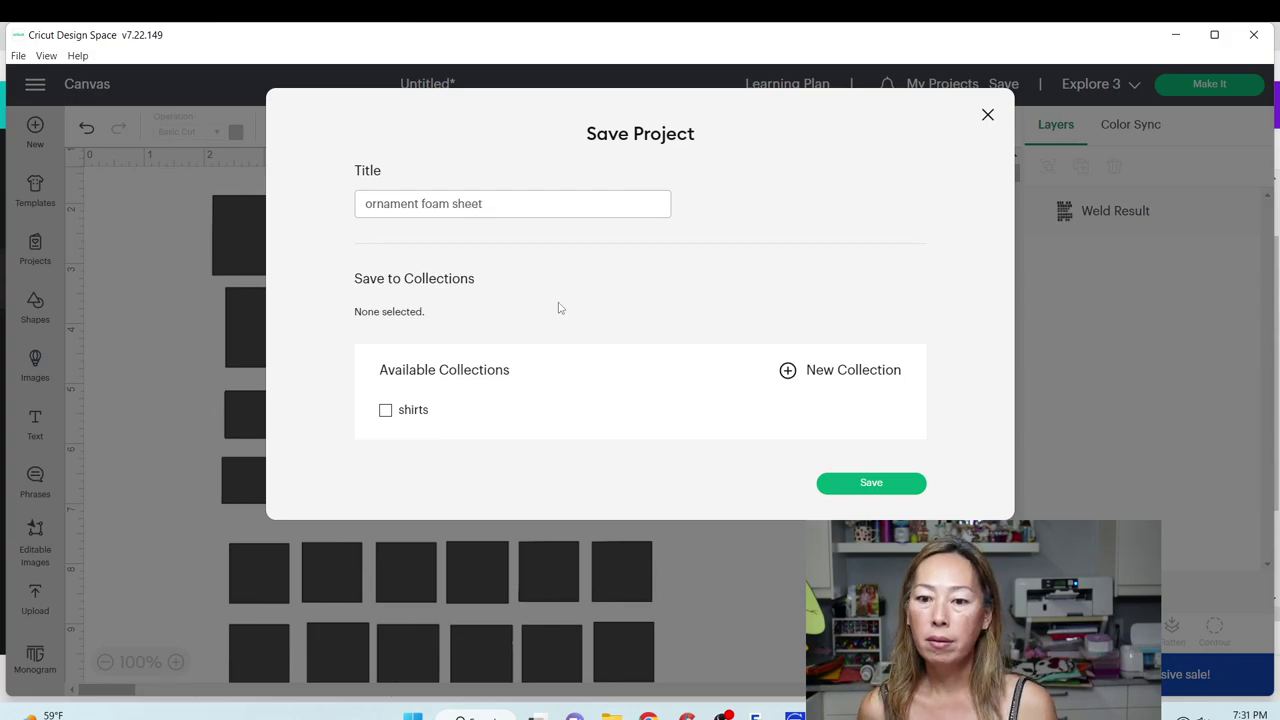
click(888, 487)
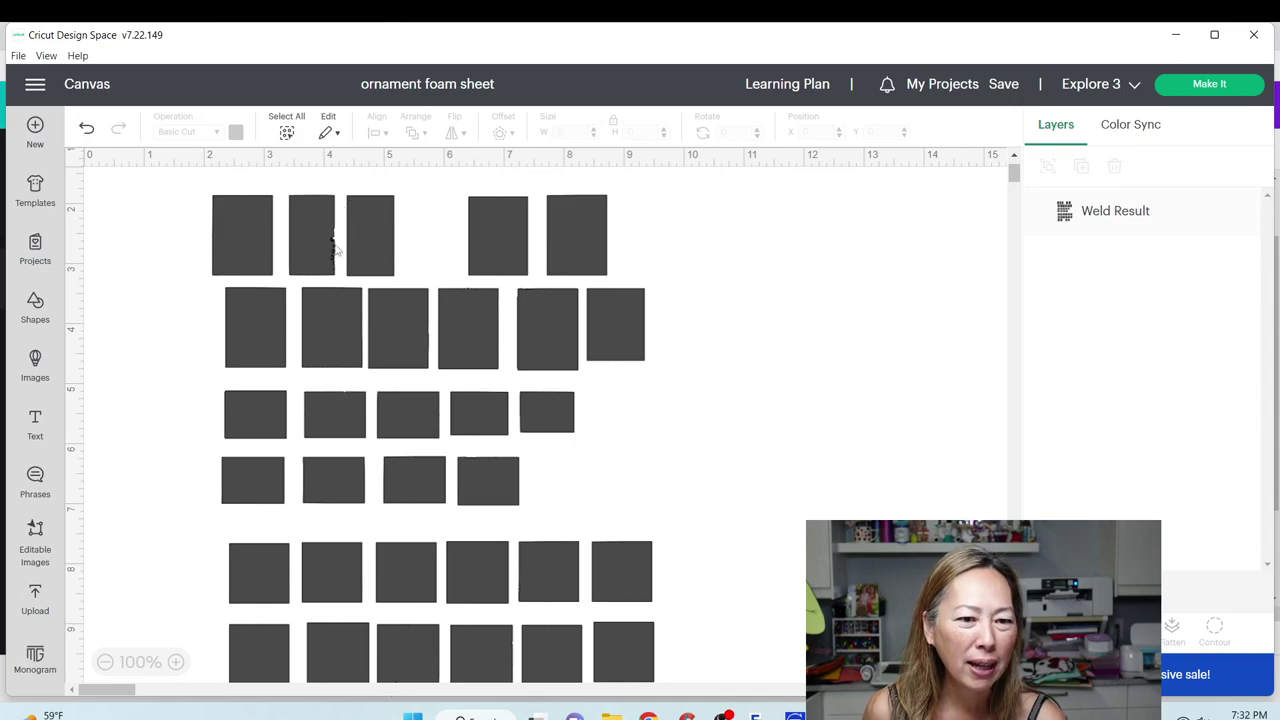
Add a square, unlock its proportions, and fit it over the ragged second top-row shape at about 0.81 × 1.36 in.
click(36, 318)
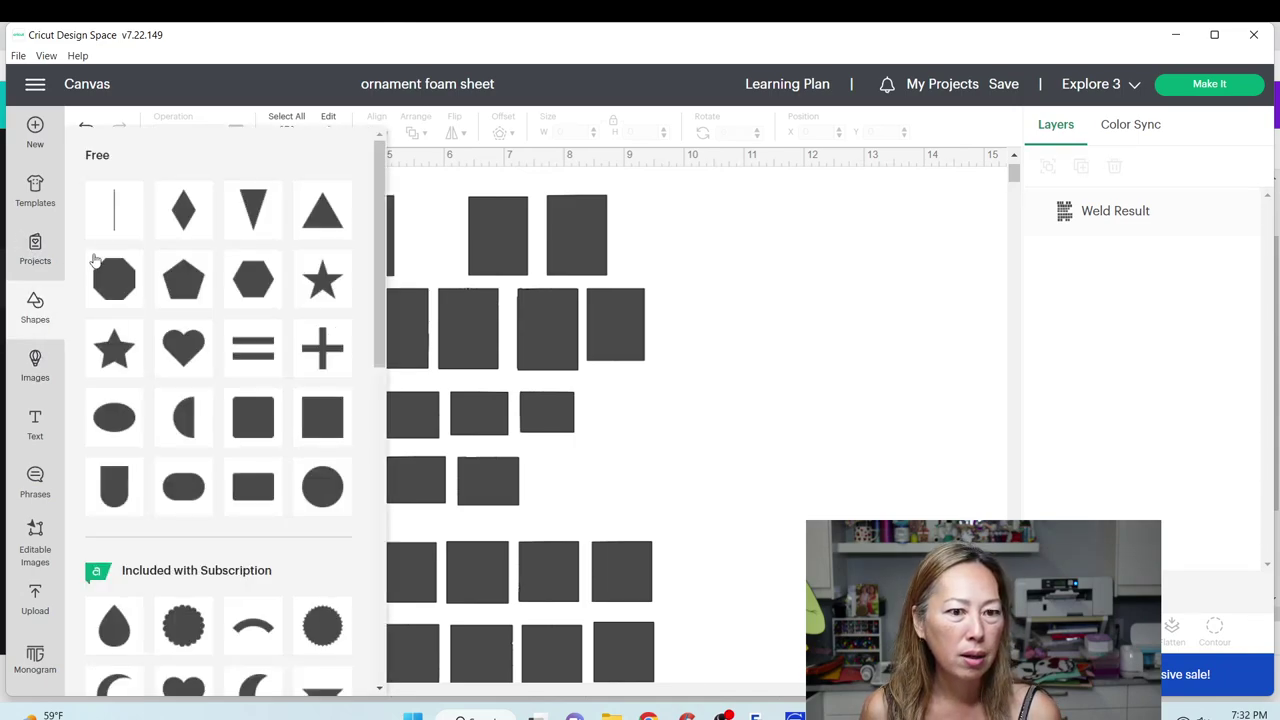
click(318, 432)
click(613, 121)
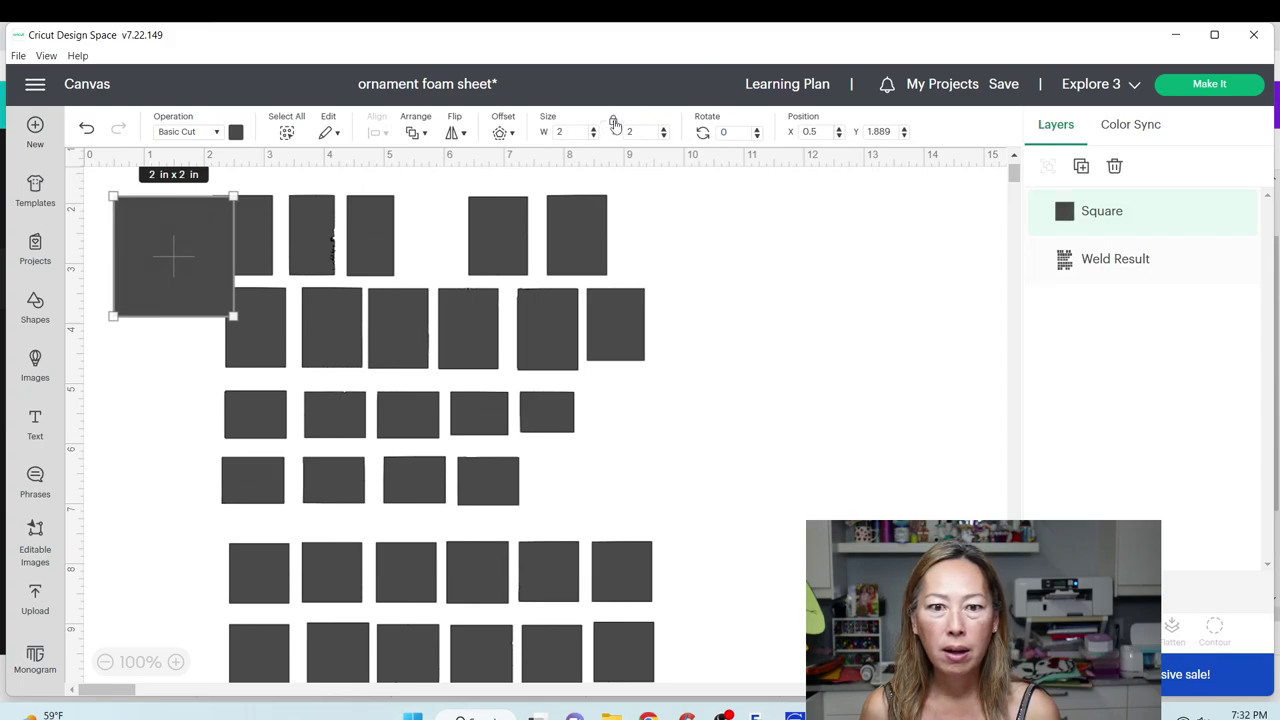
drag(224, 308, 157, 291)
drag(181, 247, 316, 238)
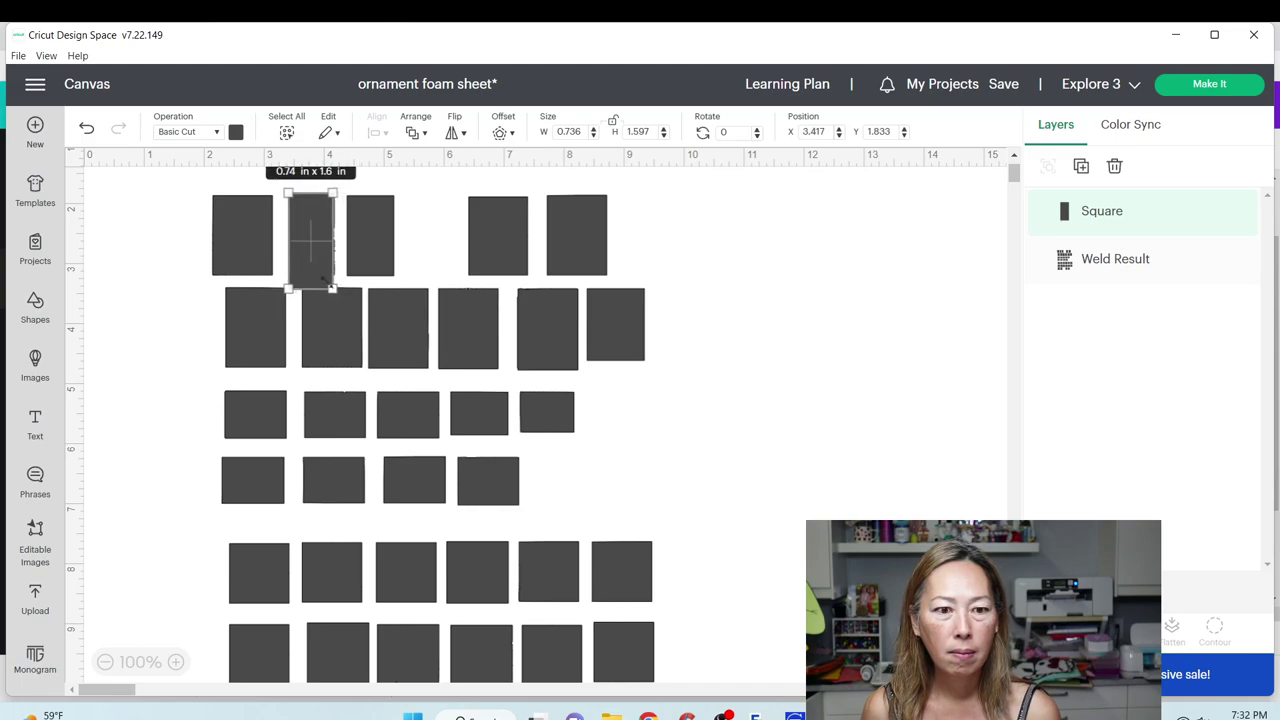
drag(326, 281, 327, 268)
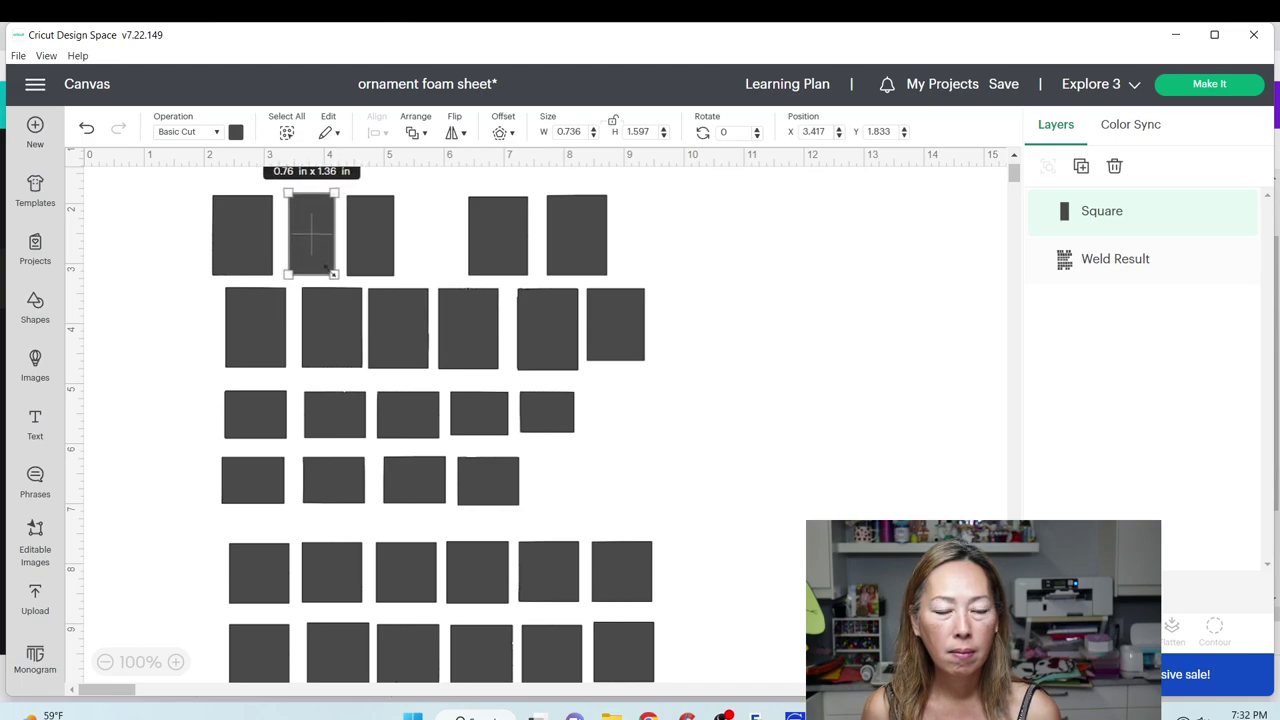
click(815, 294)
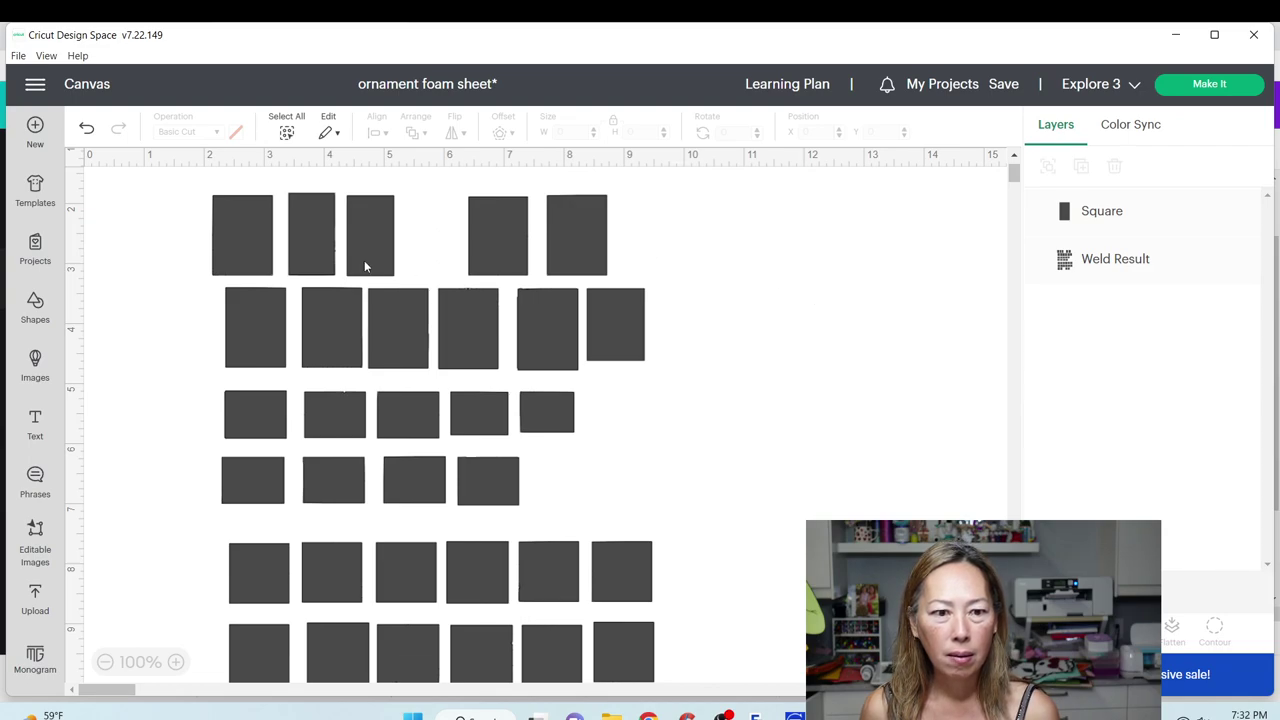
click(323, 257)
drag(330, 268, 337, 270)
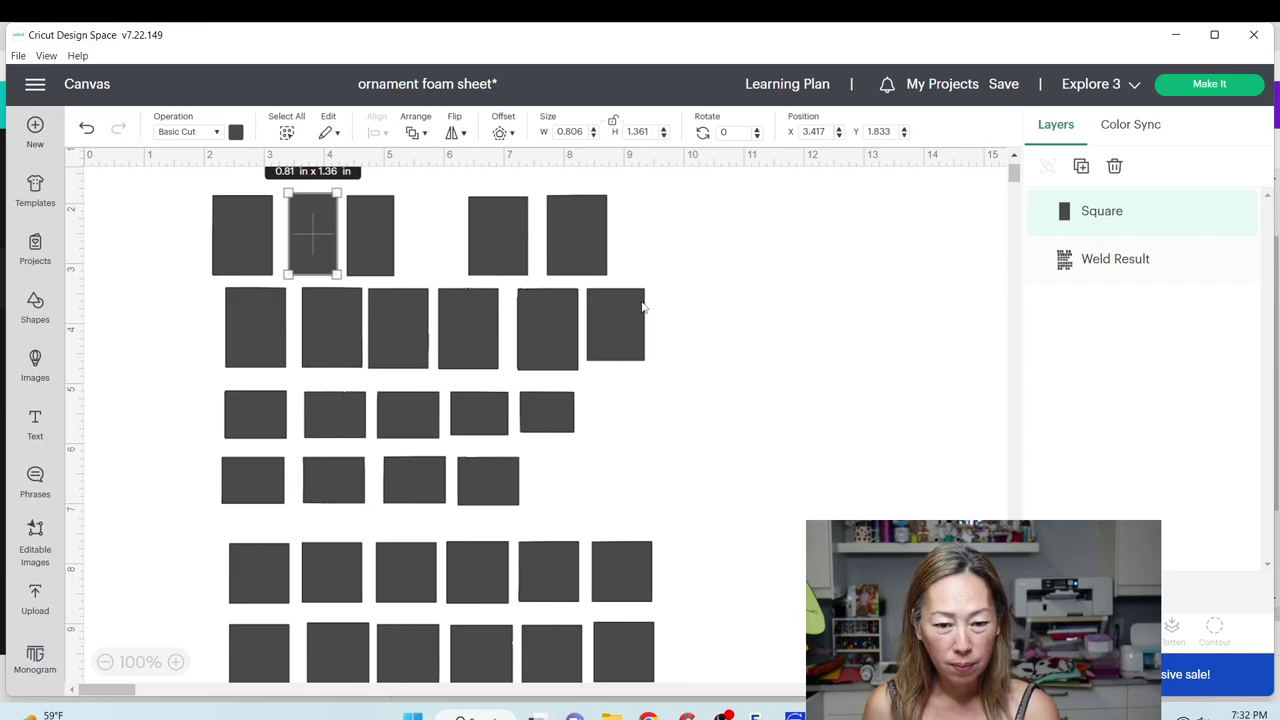
Duplicate the new rectangle, place the copy over the second bottom-row shape, and resize it freely to cover the ragged edge.
scroll(643, 308, down, 3)
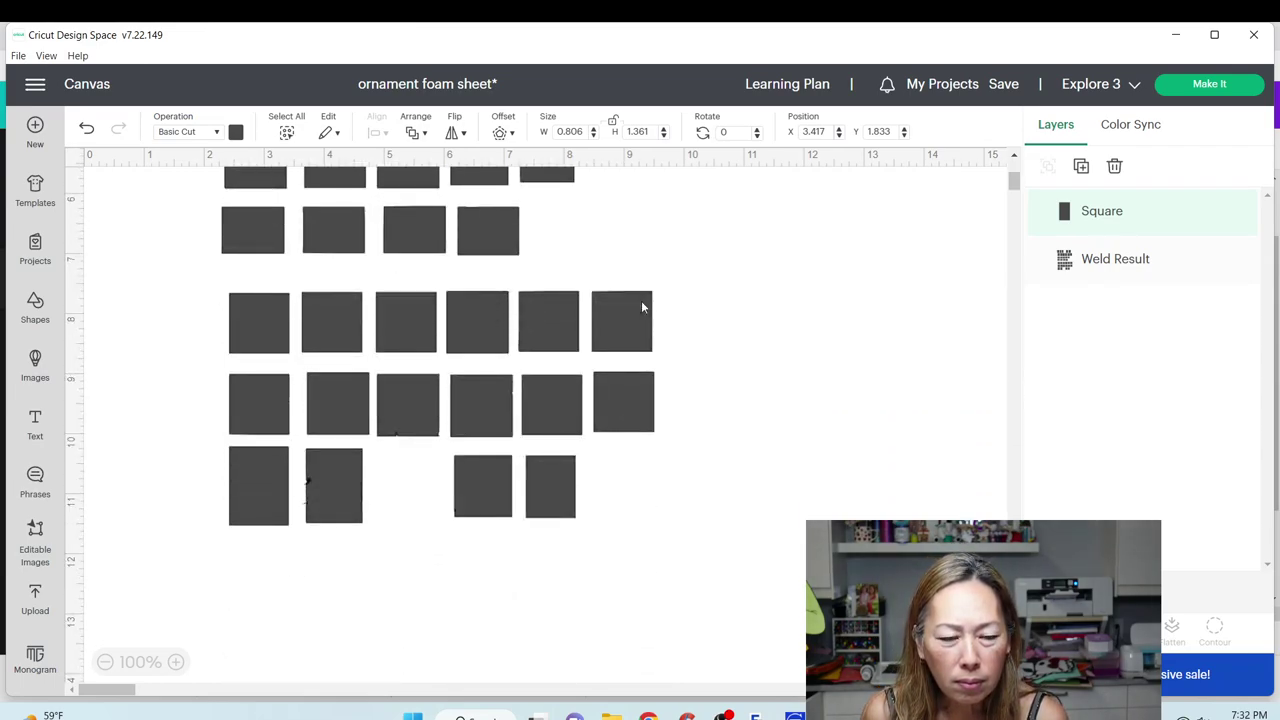
scroll(643, 306, up, 2)
scroll(589, 294, up, 1)
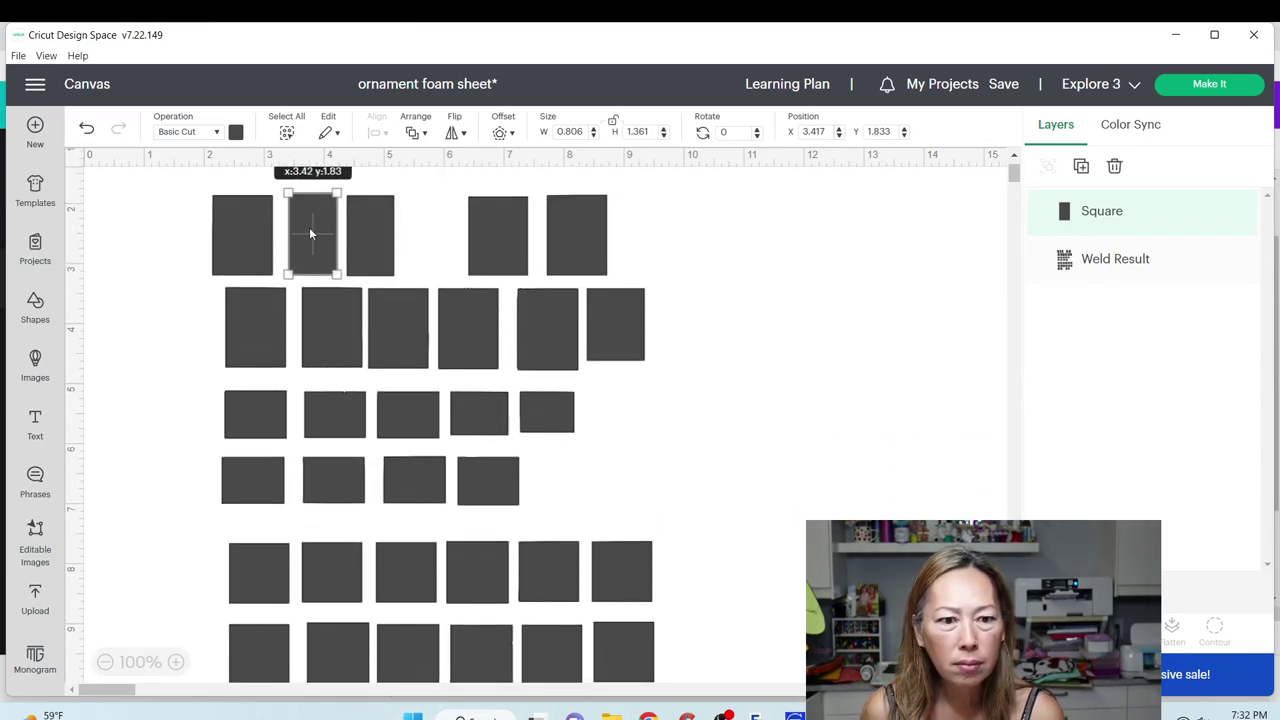
key(ctrl+c)
key(ctrl+v)
drag(128, 212, 206, 585)
scroll(192, 510, down, 3)
drag(205, 385, 313, 505)
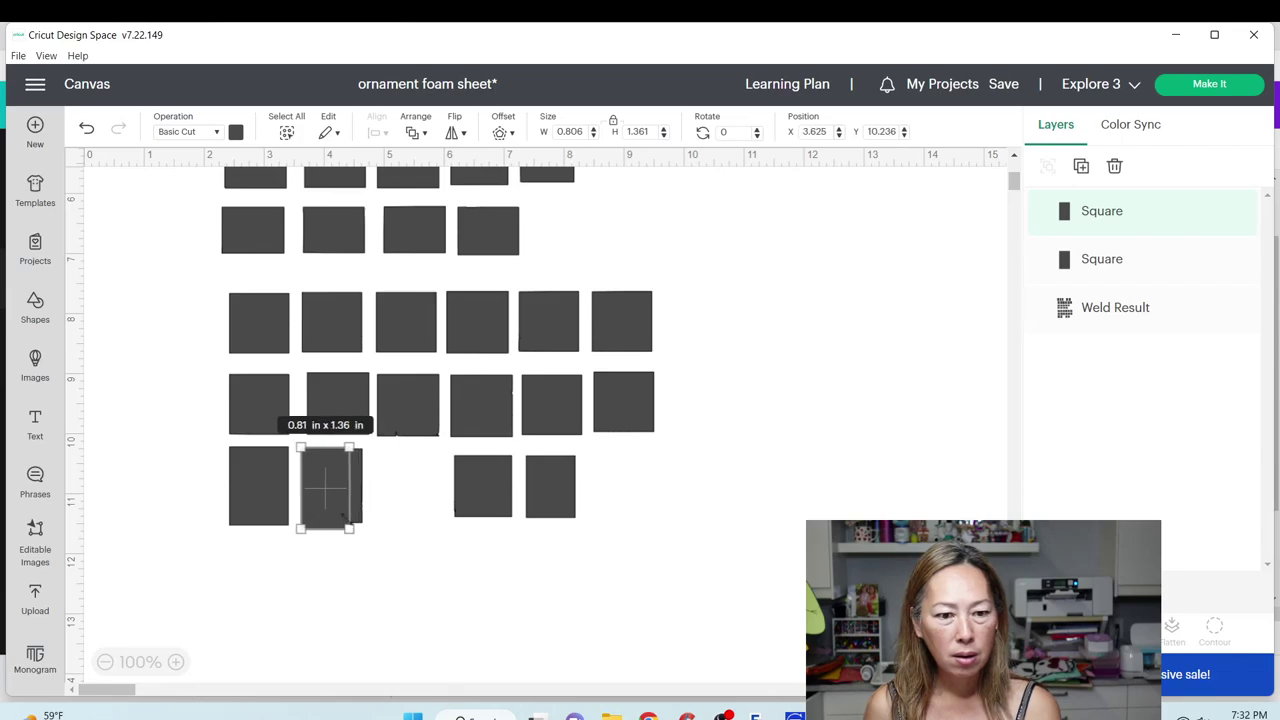
click(613, 121)
drag(345, 520, 366, 514)
click(705, 521)
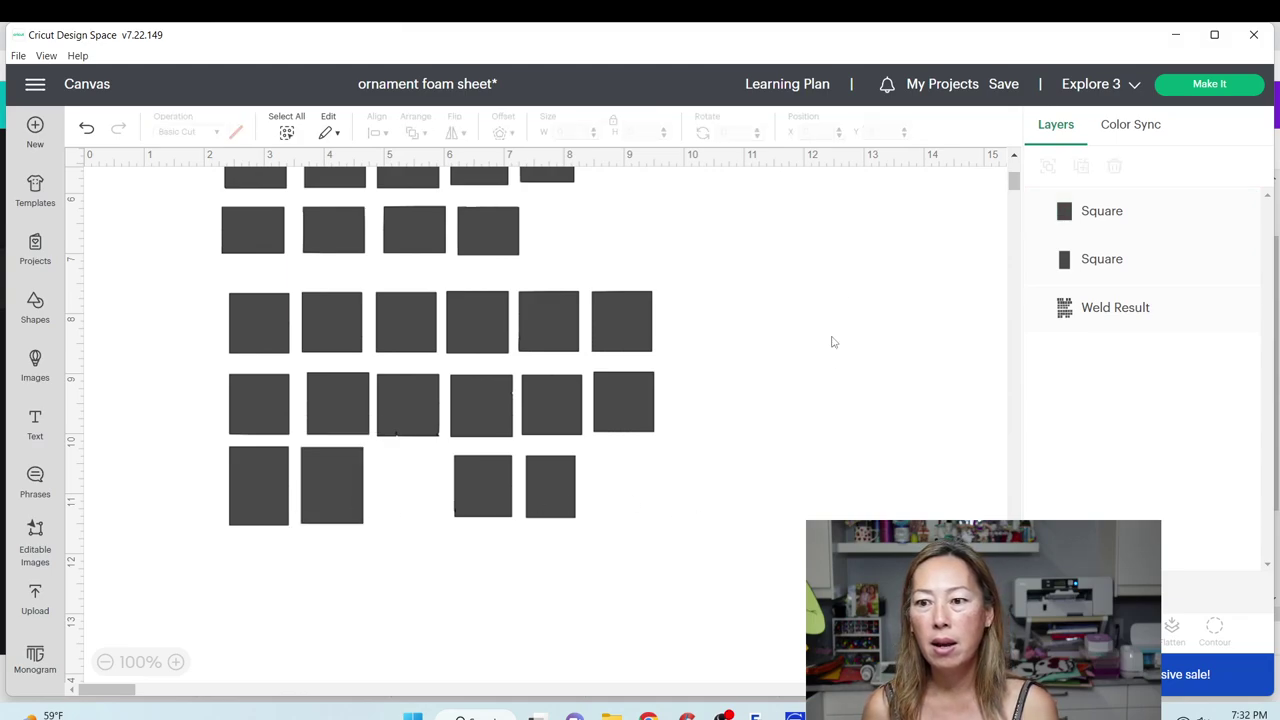
Select everything on the canvas and weld it into one shape.
click(287, 129)
click(1090, 630)
click(1112, 495)
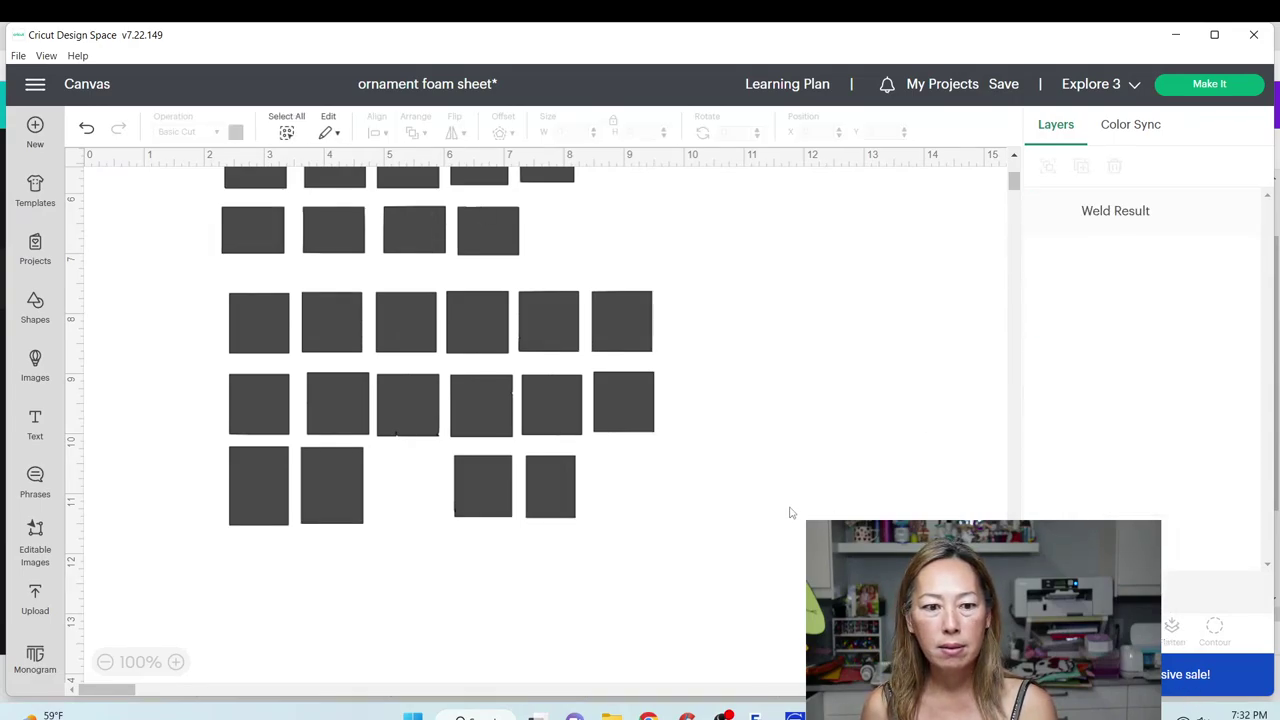
scroll(790, 510, up, 5)
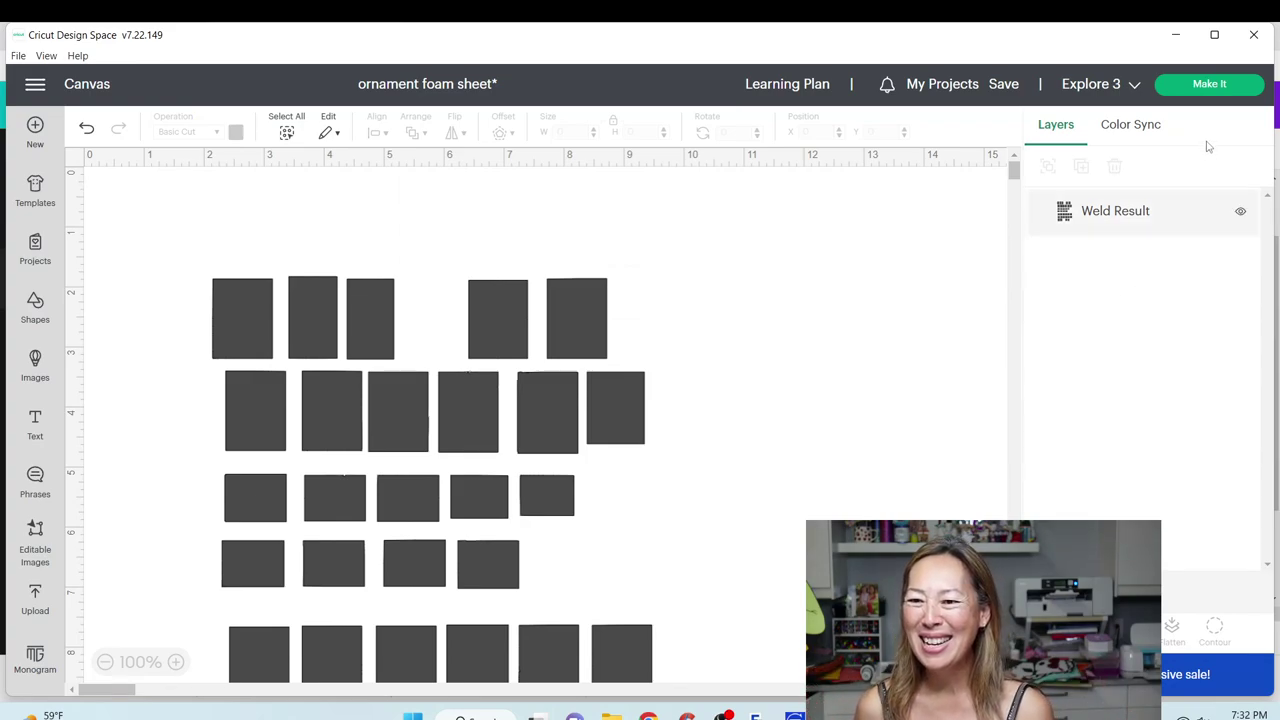
Prepare the project for cutting on a 12 in x 12 in mat and continue to the material setup.
click(1209, 83)
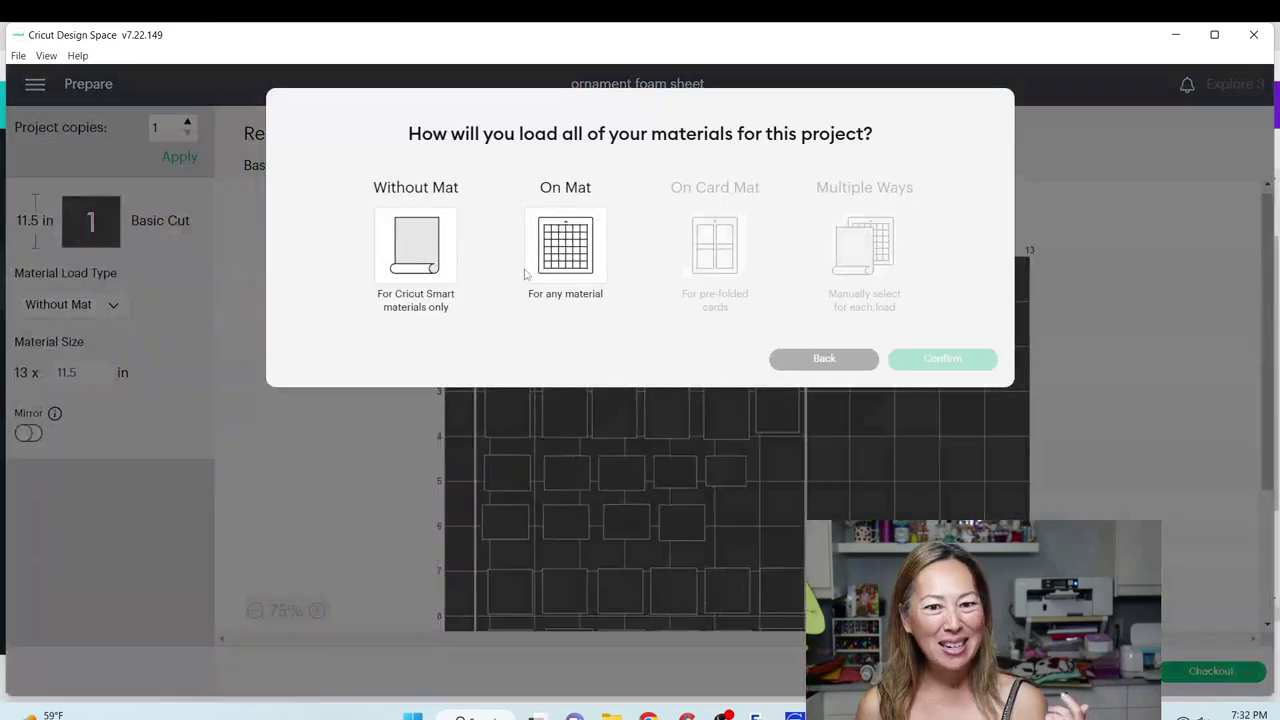
click(570, 245)
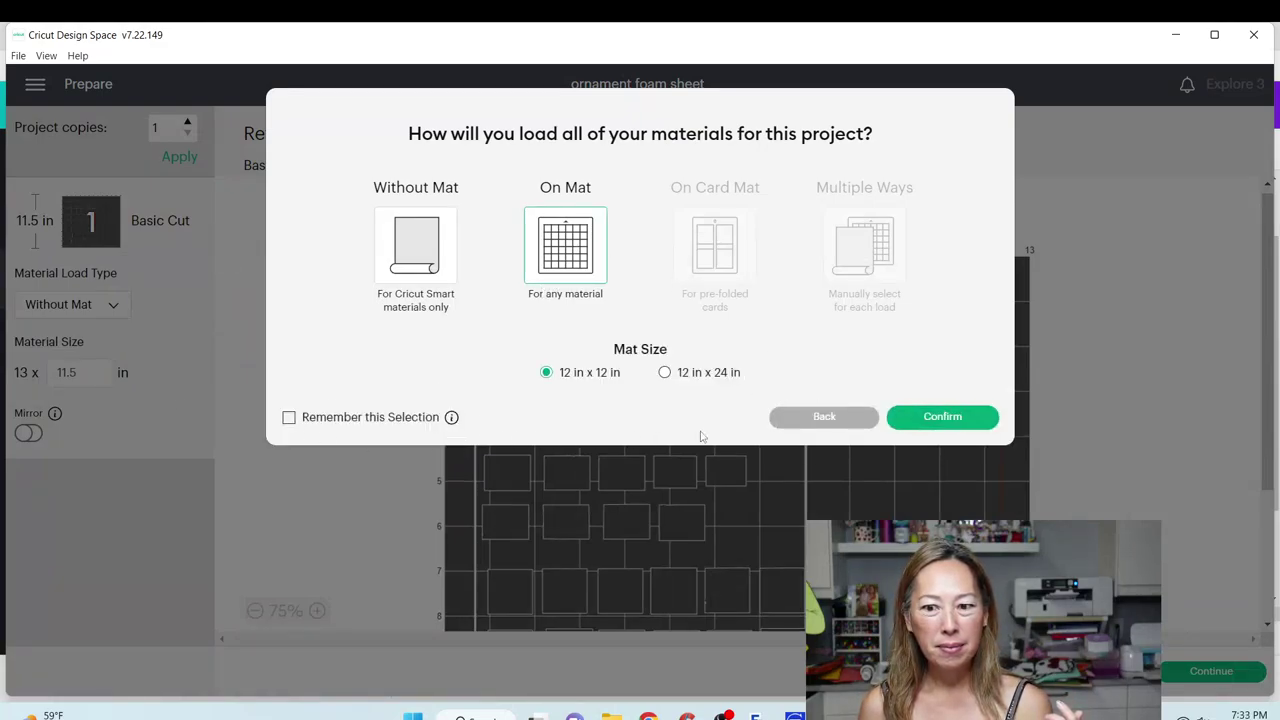
click(938, 420)
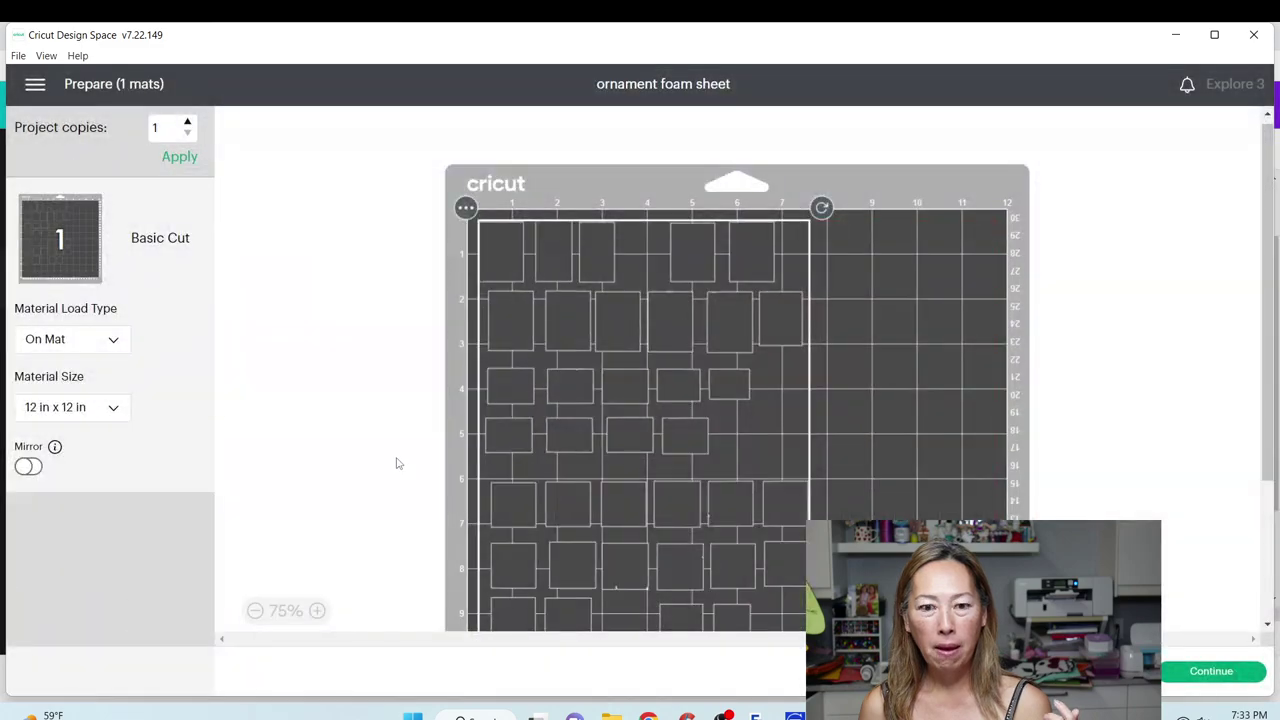
scroll(750, 415, down, 3)
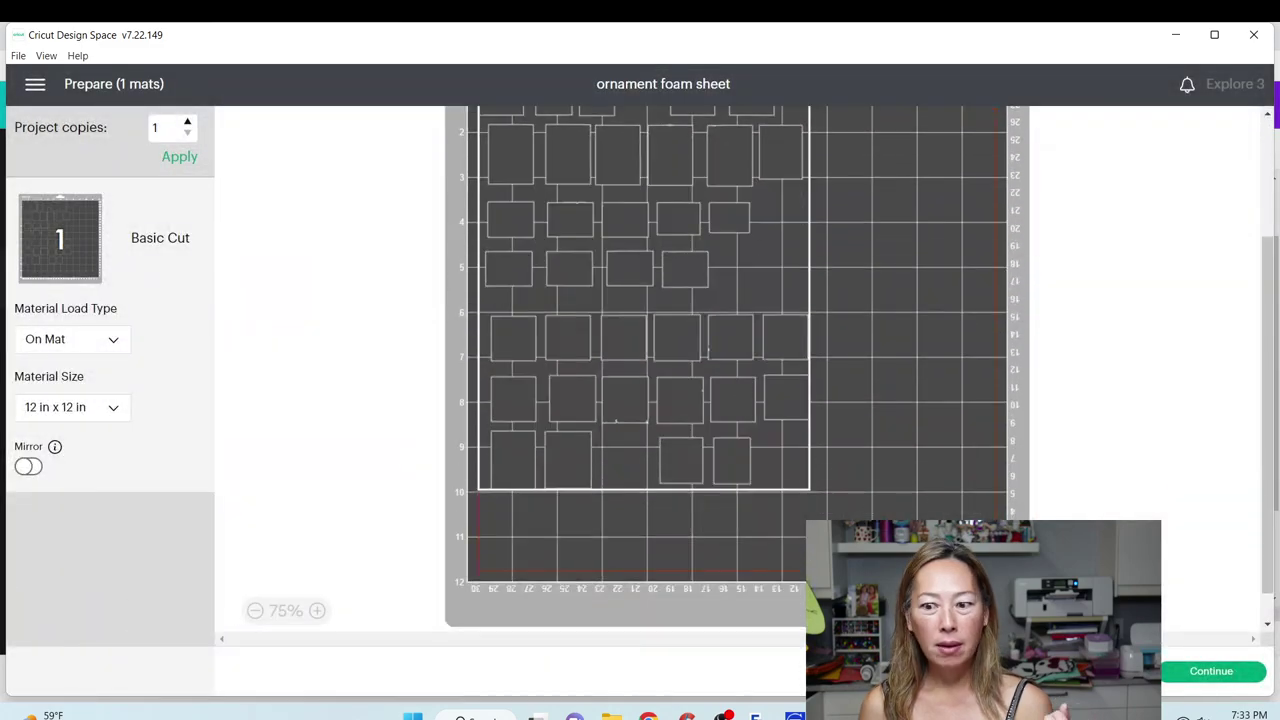
click(1214, 672)
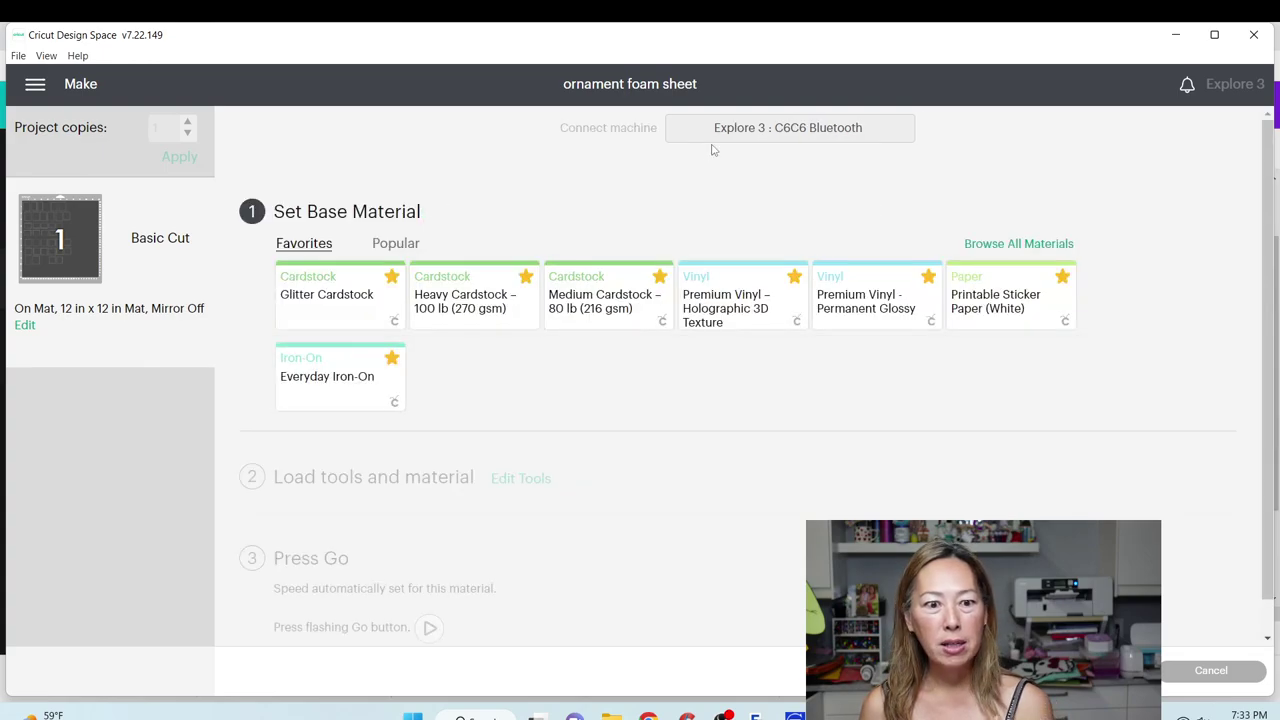
Search all materials for foam and set the base material to Craft Foam.
click(1020, 244)
click(842, 175)
text(f)
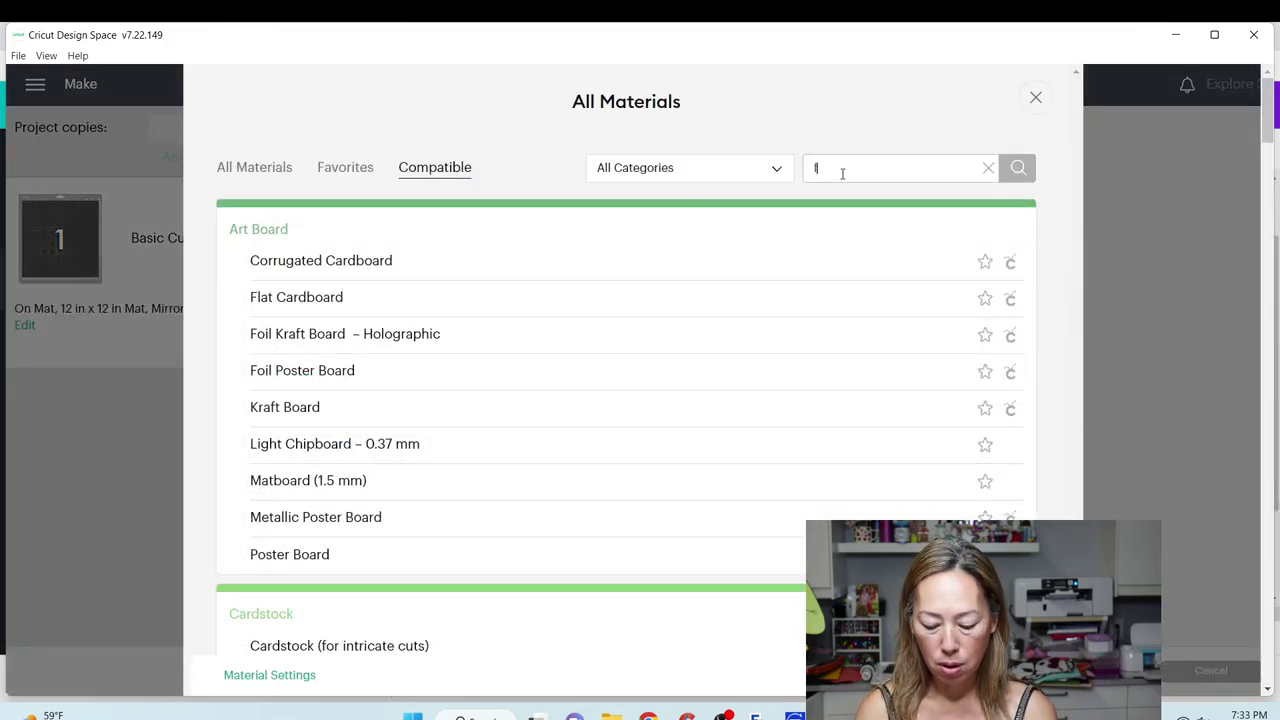
text(oam sheet)
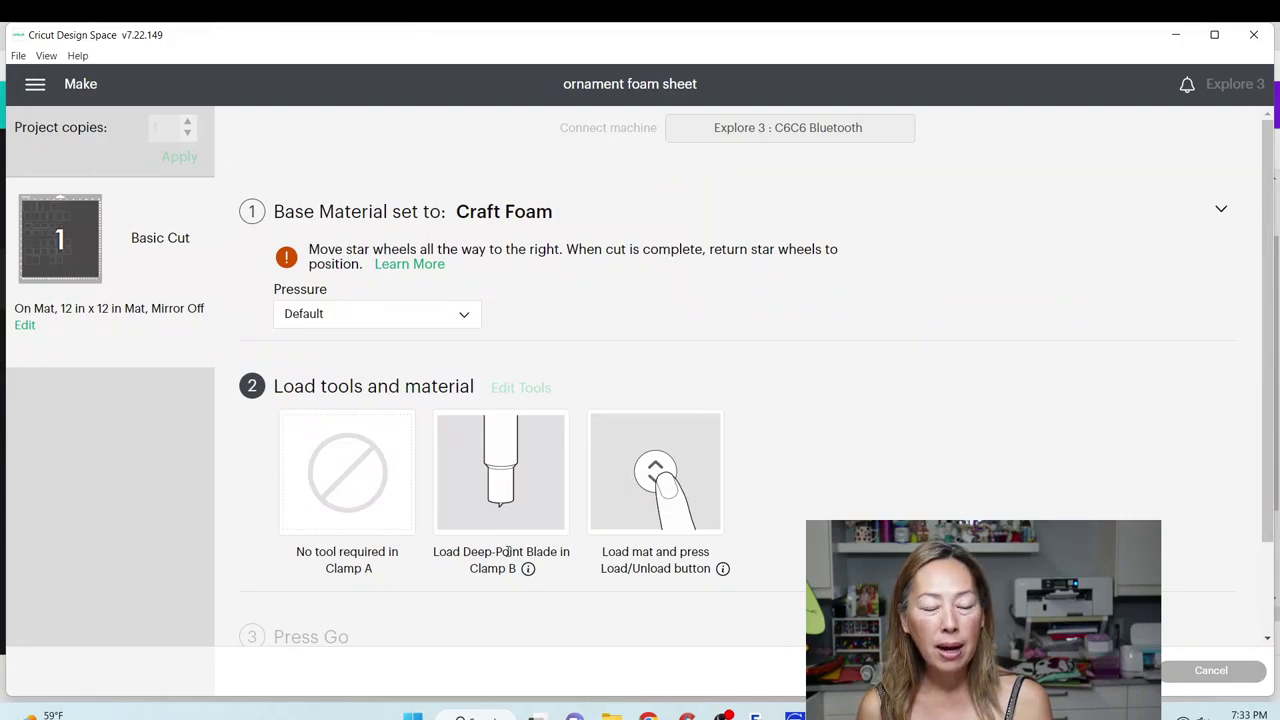
Reopen the material choice, search for "foam", and set the base material to EVA foam.
click(497, 212)
click(1032, 244)
click(850, 167)
text(c)
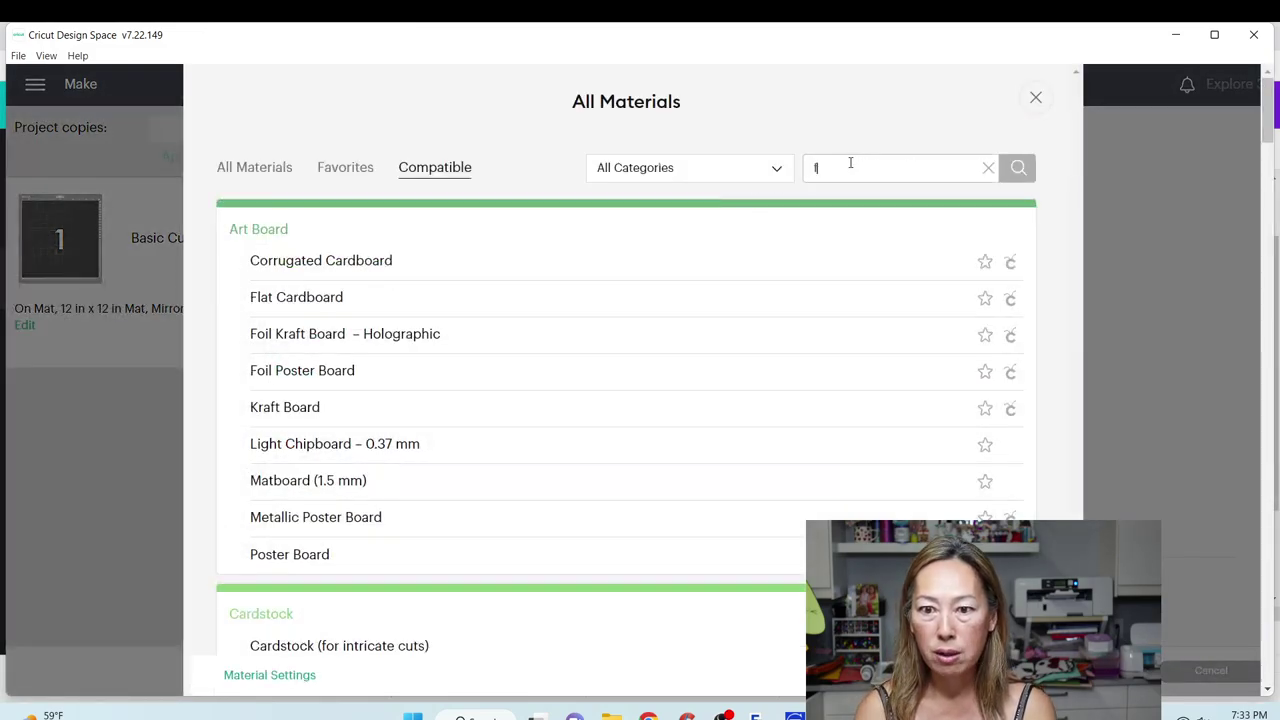
key(Return)
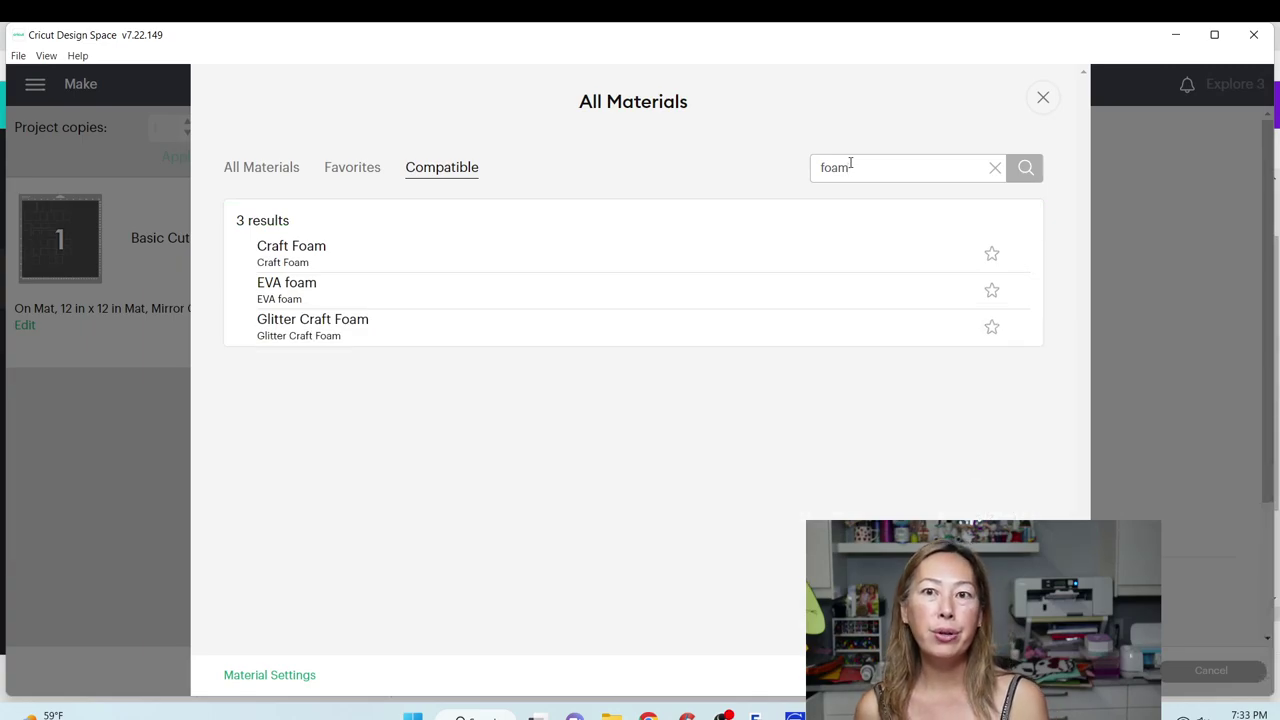
click(429, 289)
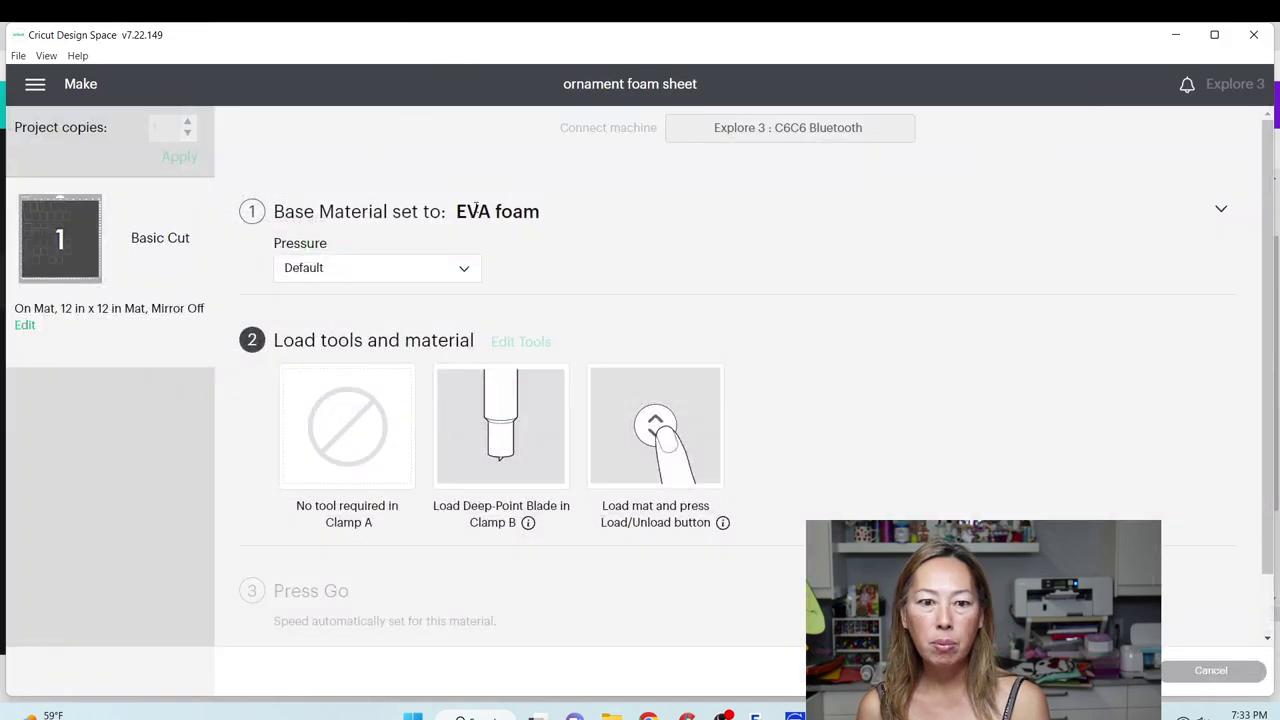
Search the full material list for "foam" again and choose Glitter Craft Foam as the base material.
click(474, 212)
click(1038, 244)
click(908, 165)
text(foam)
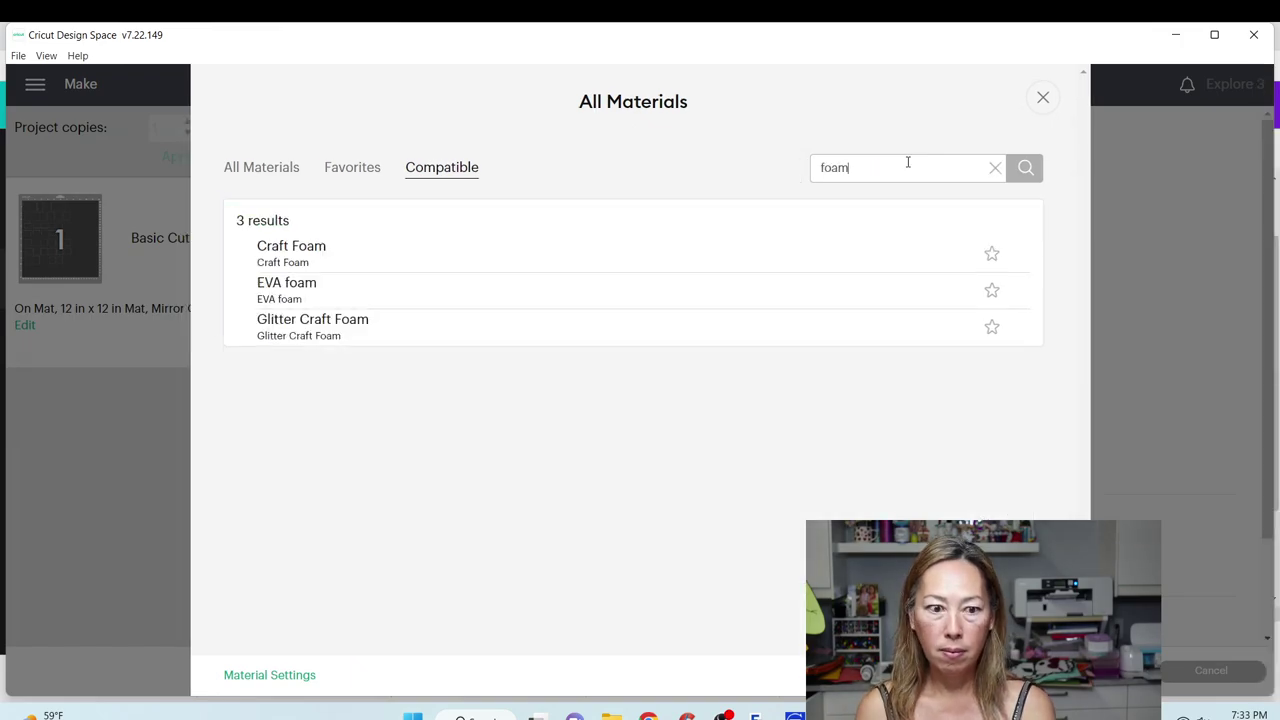
click(321, 336)
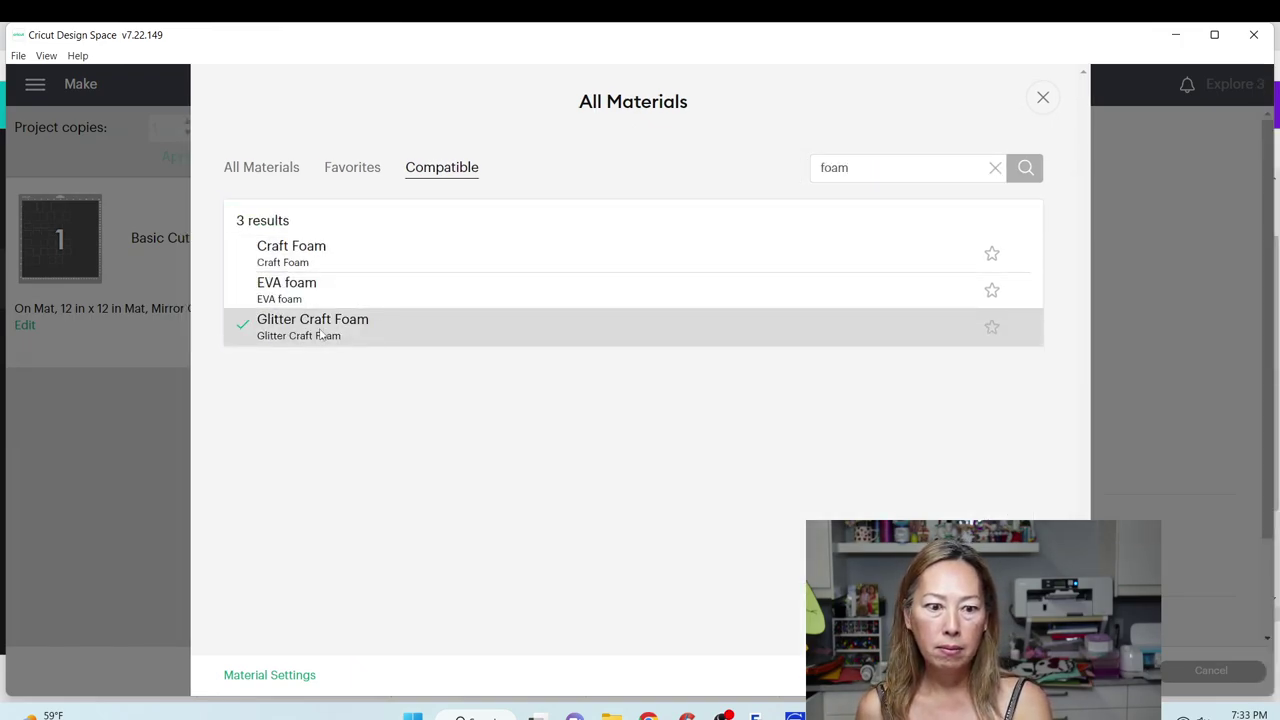